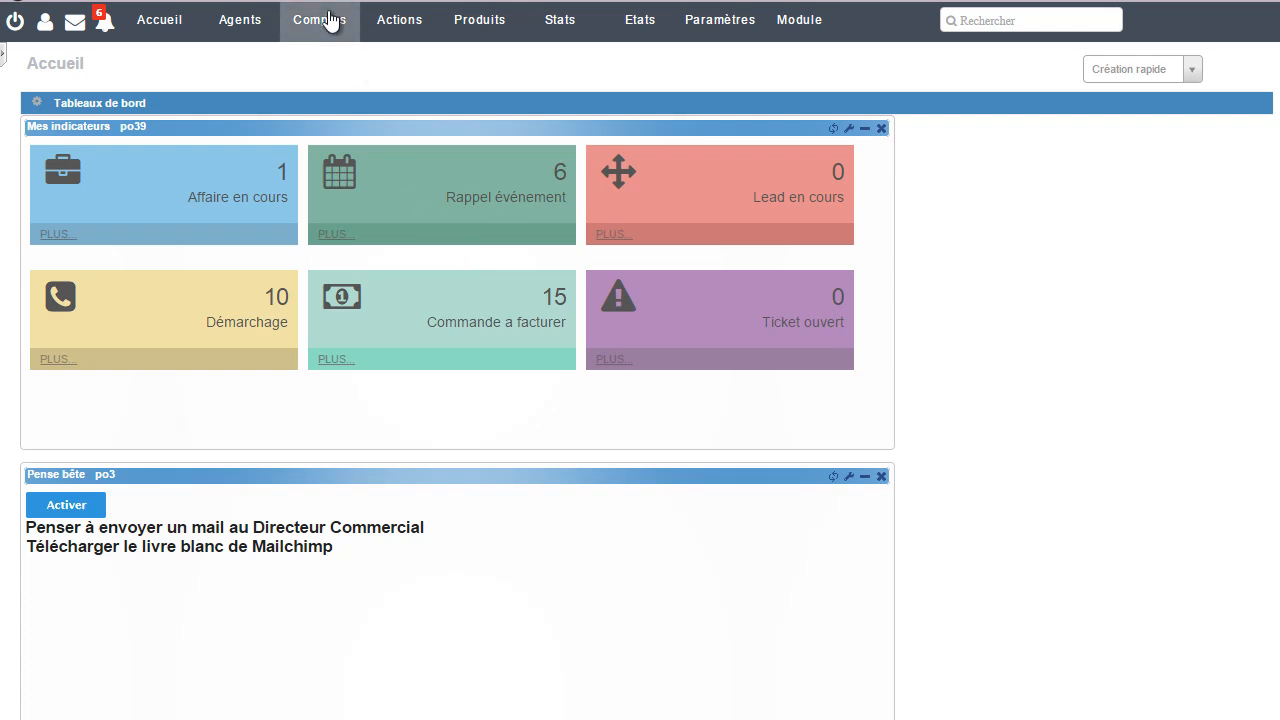
Step: Open the accounts form and enter "Entreprise Dubois" as the new account's name
mouse_move(329, 20)
click(344, 83)
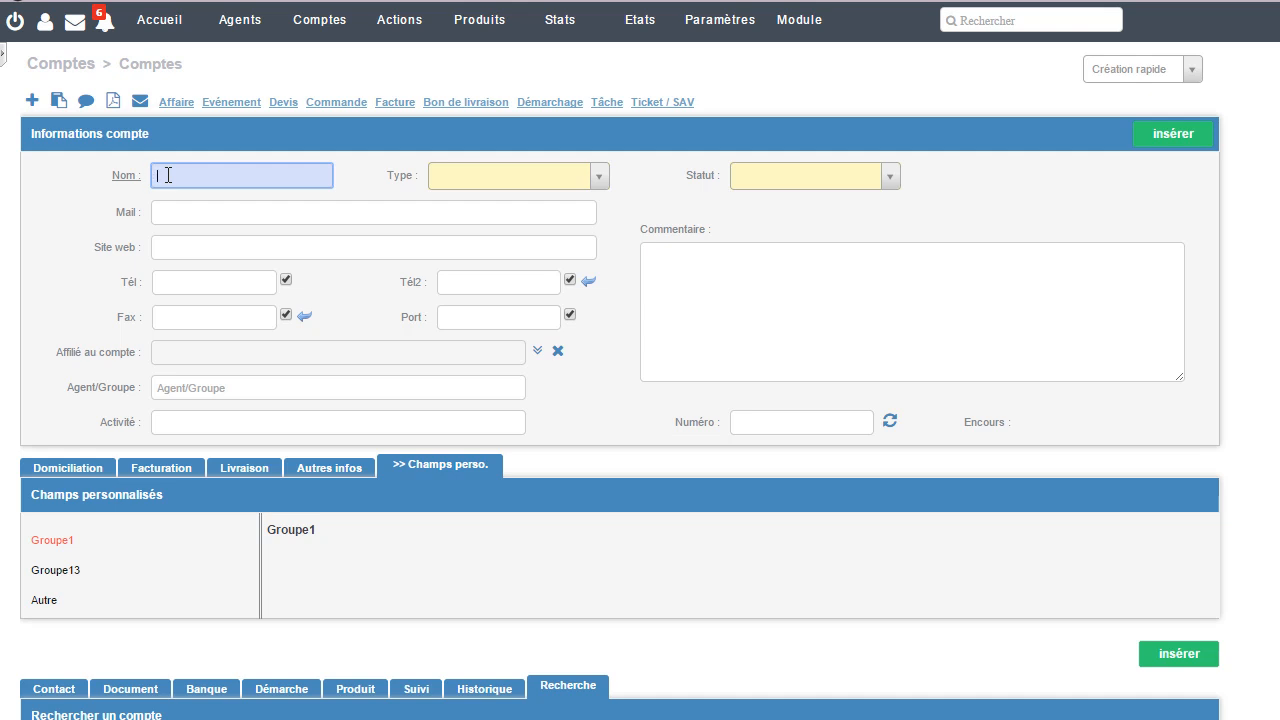
text(Entre)
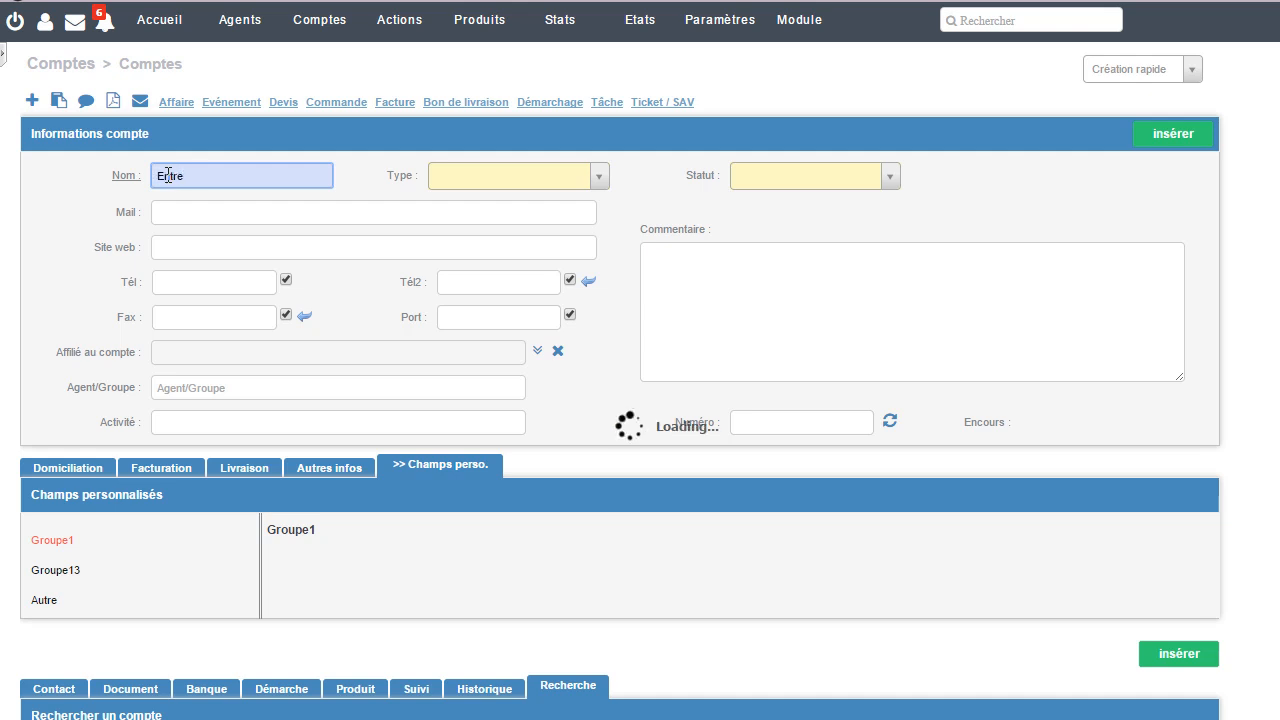
text(prise D)
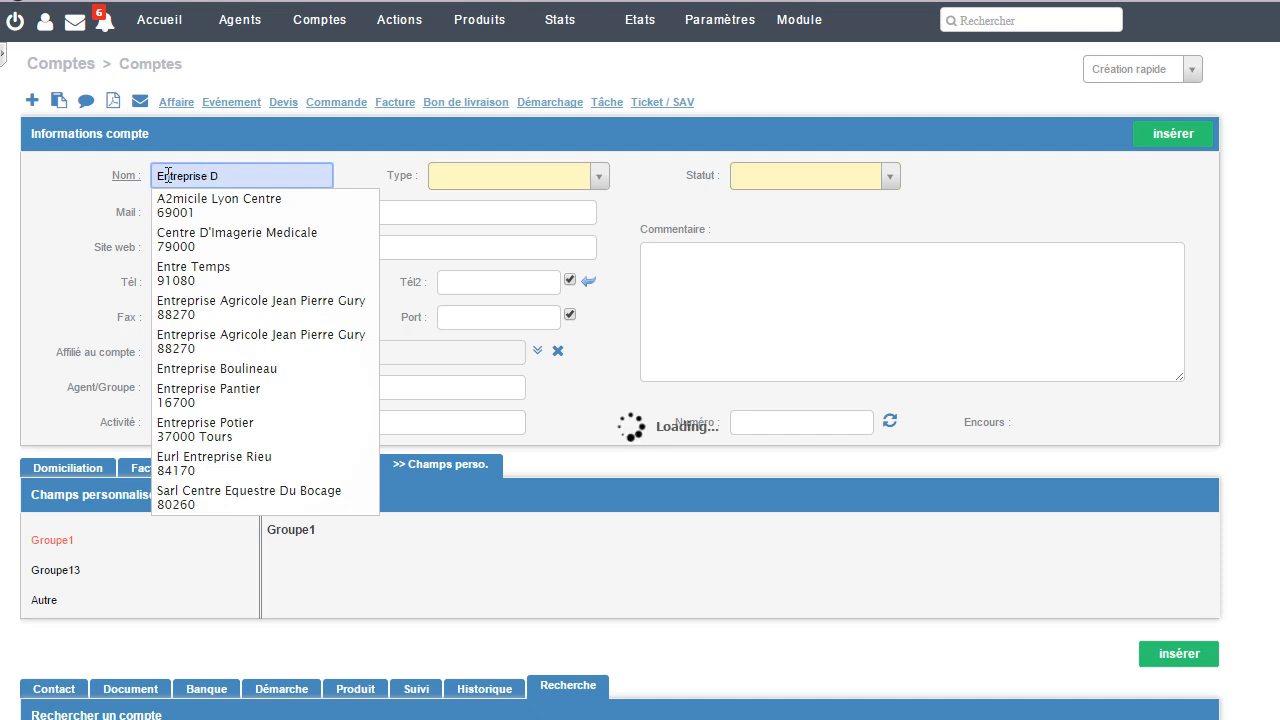
text(ubois)
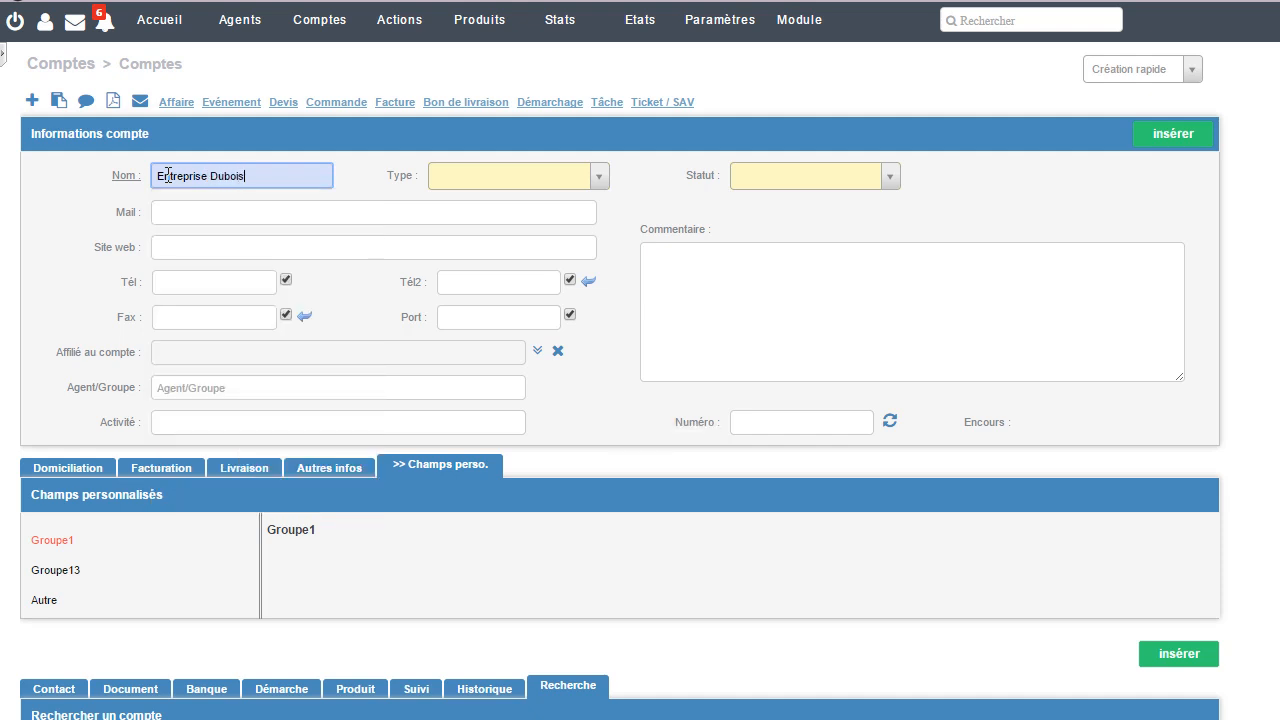
Step: Set the account's type to Prospect and its status to Entreprise
click(603, 182)
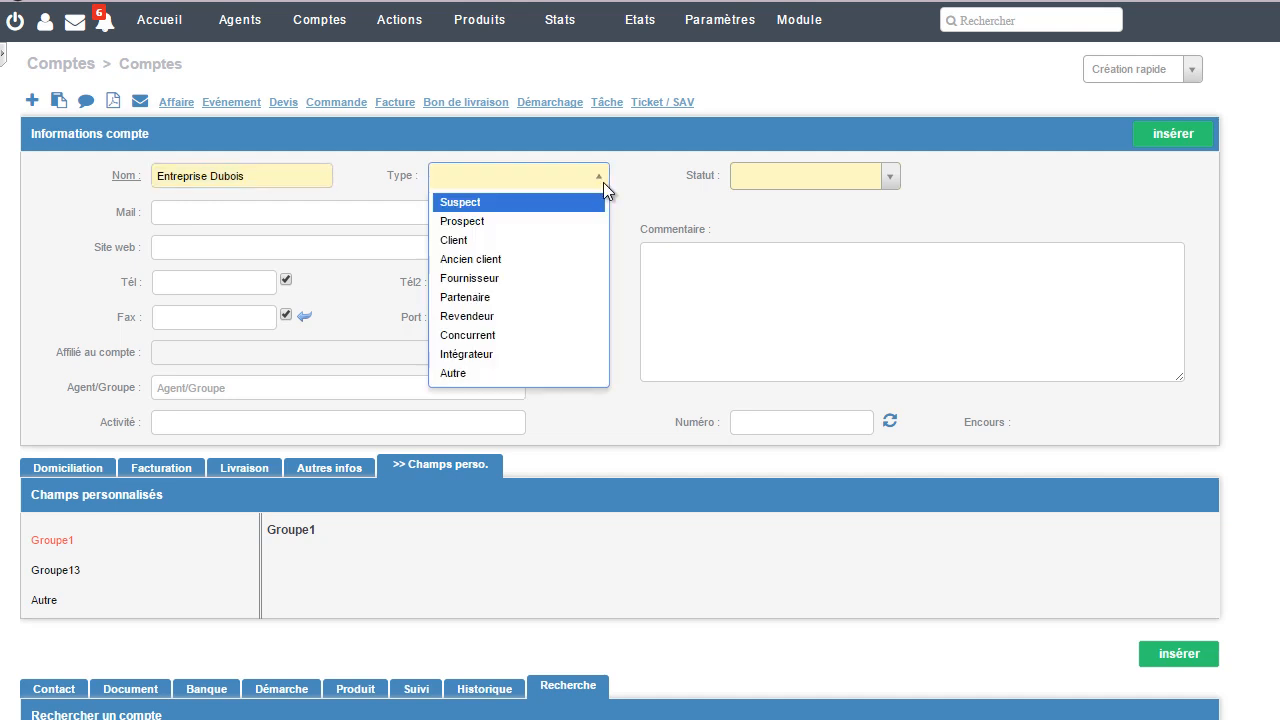
click(584, 224)
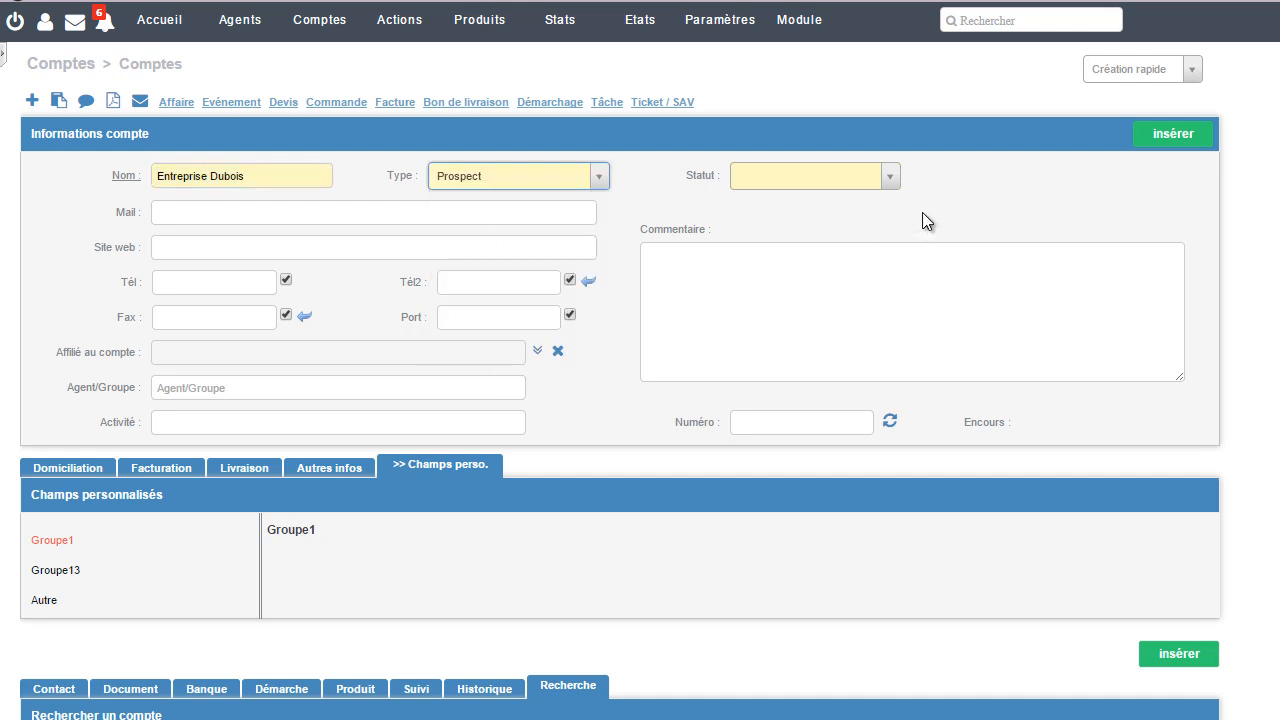
click(889, 177)
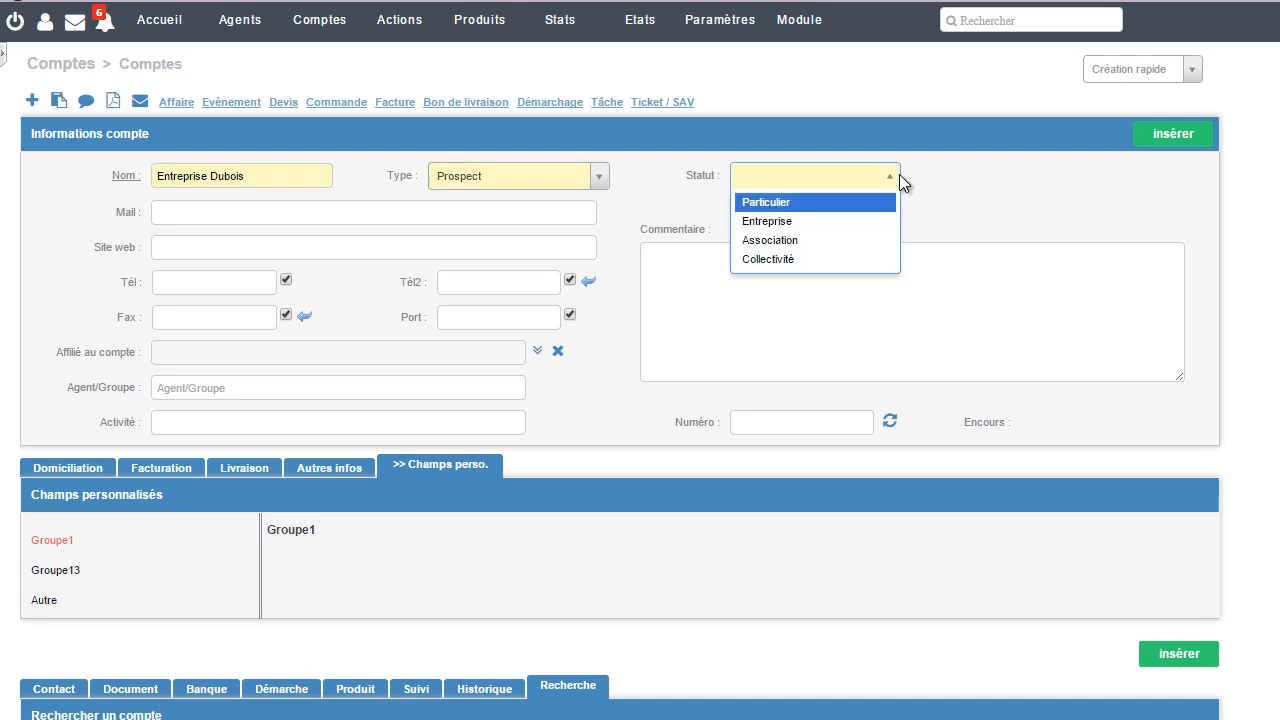
click(867, 222)
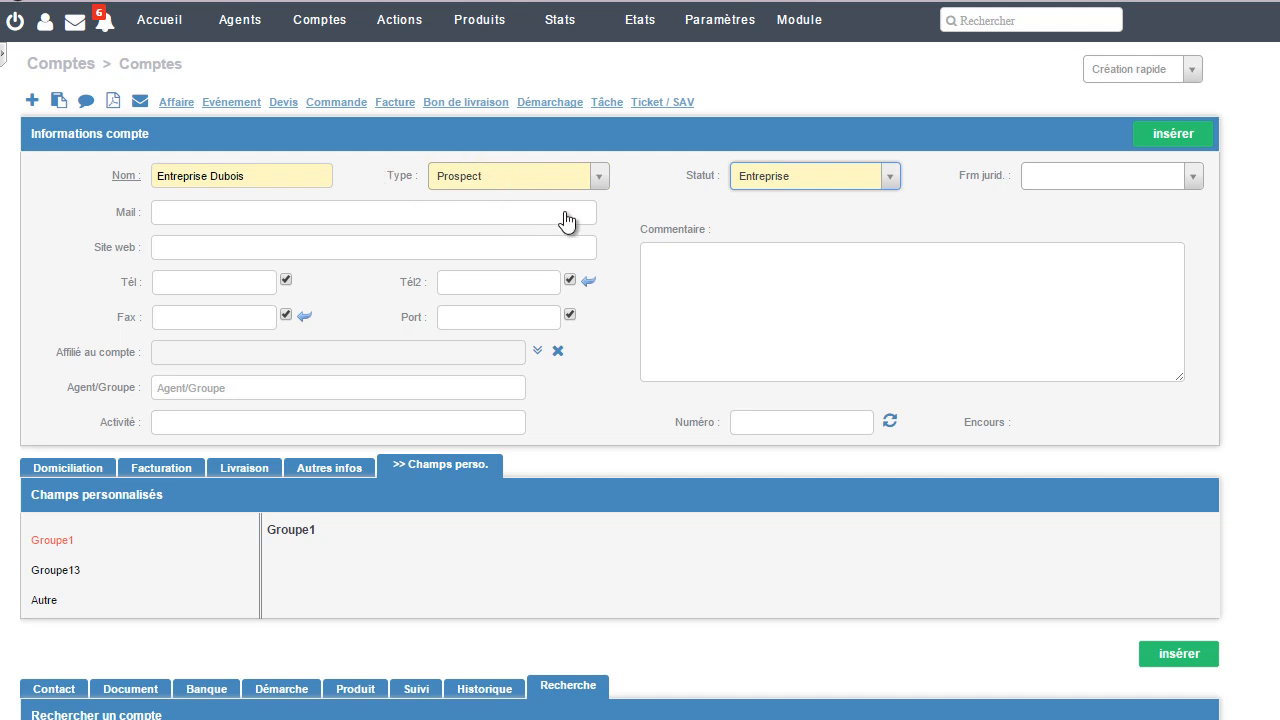
click(605, 182)
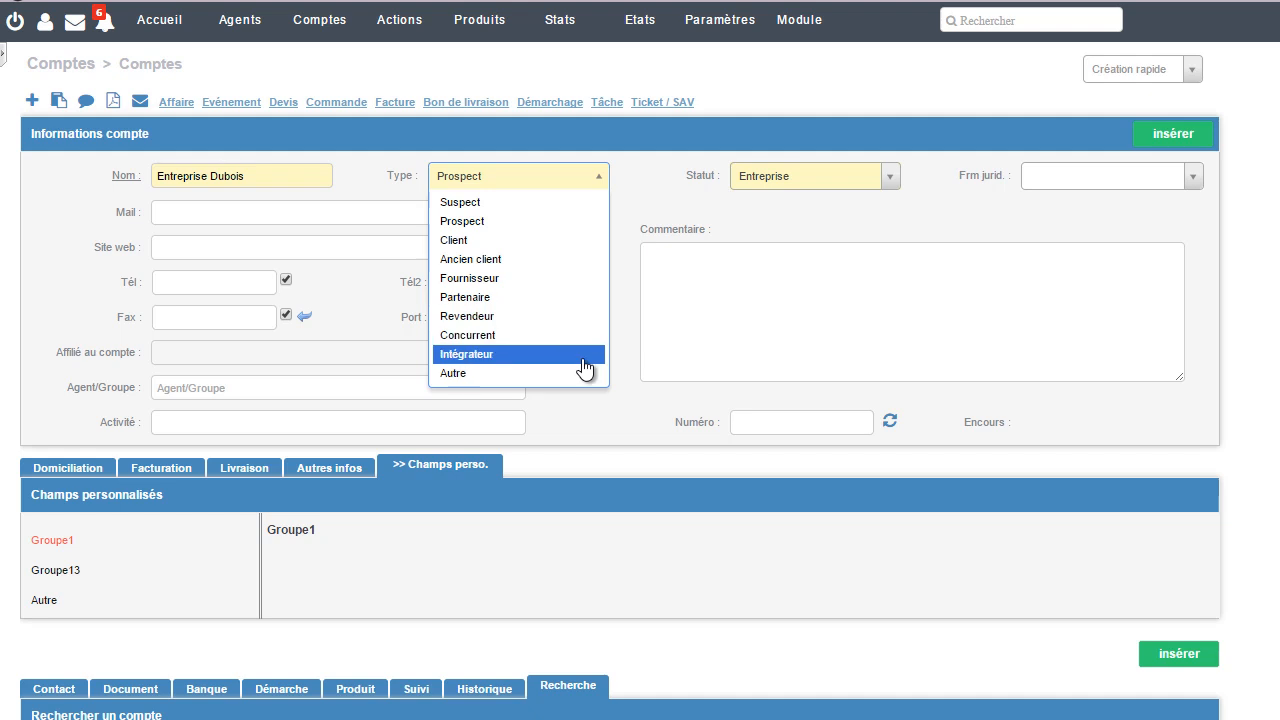
click(886, 180)
click(888, 178)
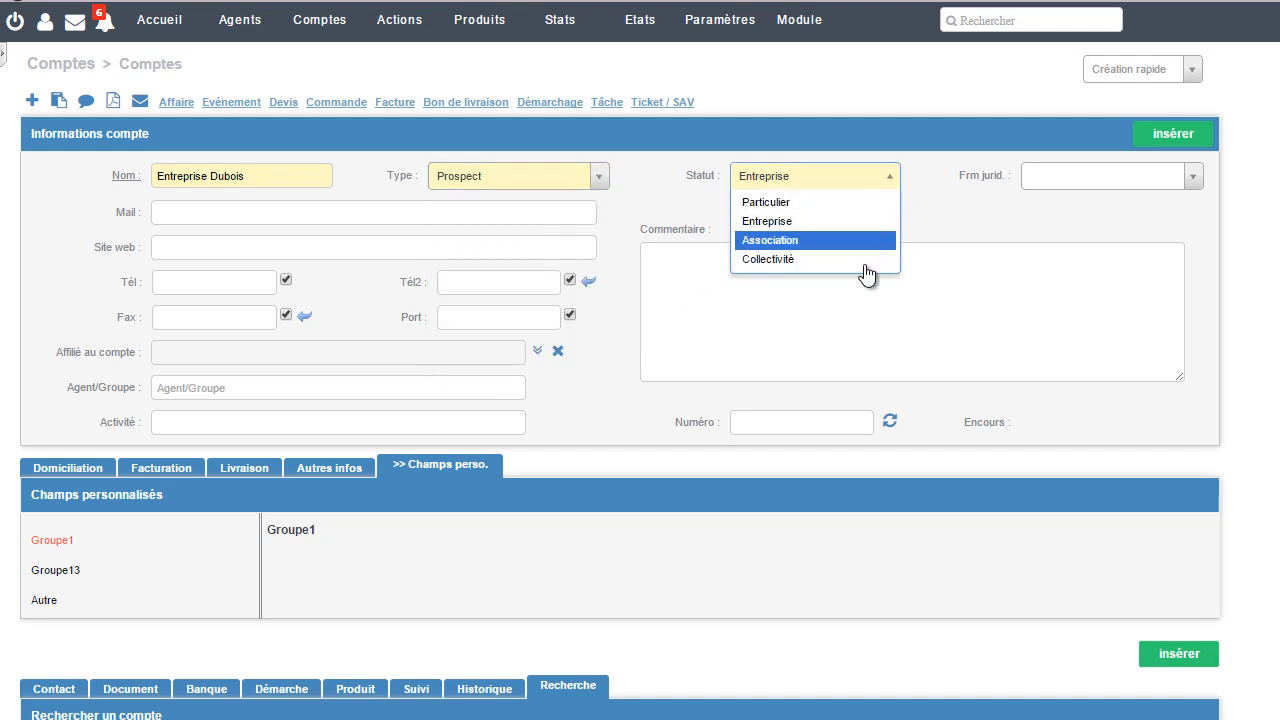
click(930, 219)
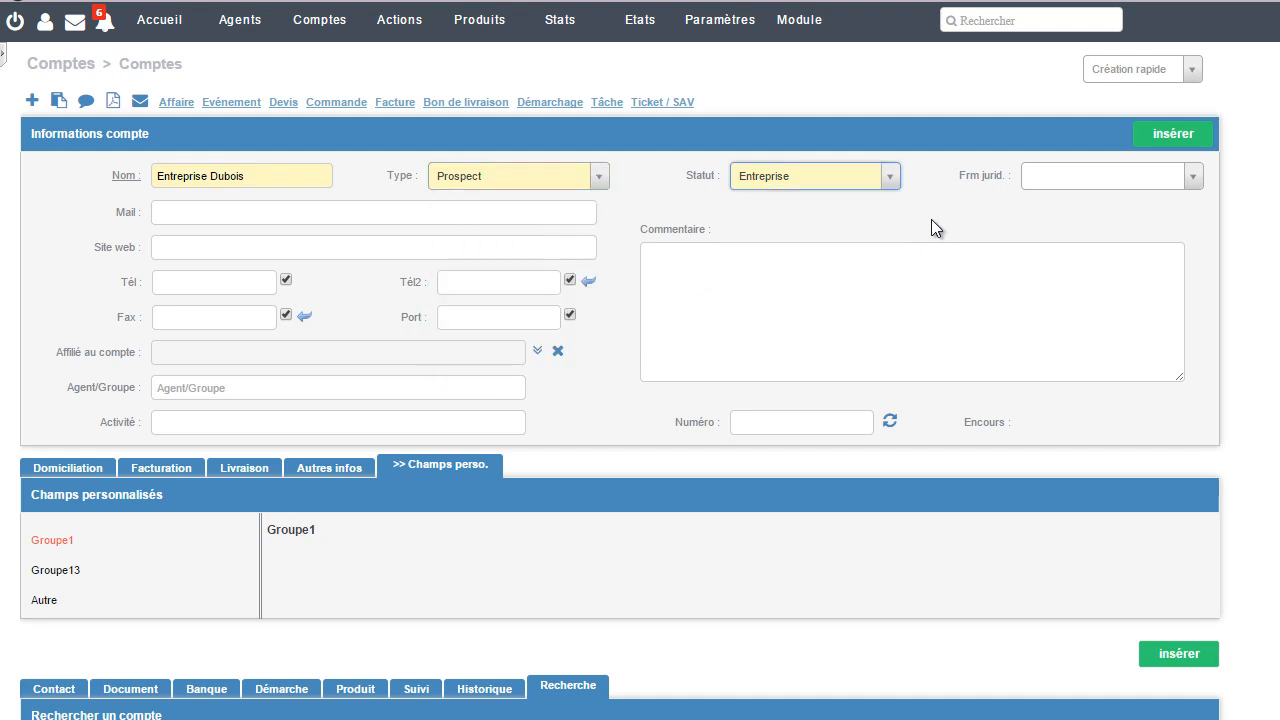
Step: Fill in the account's e-mail address and set its website to dubois.com
click(485, 219)
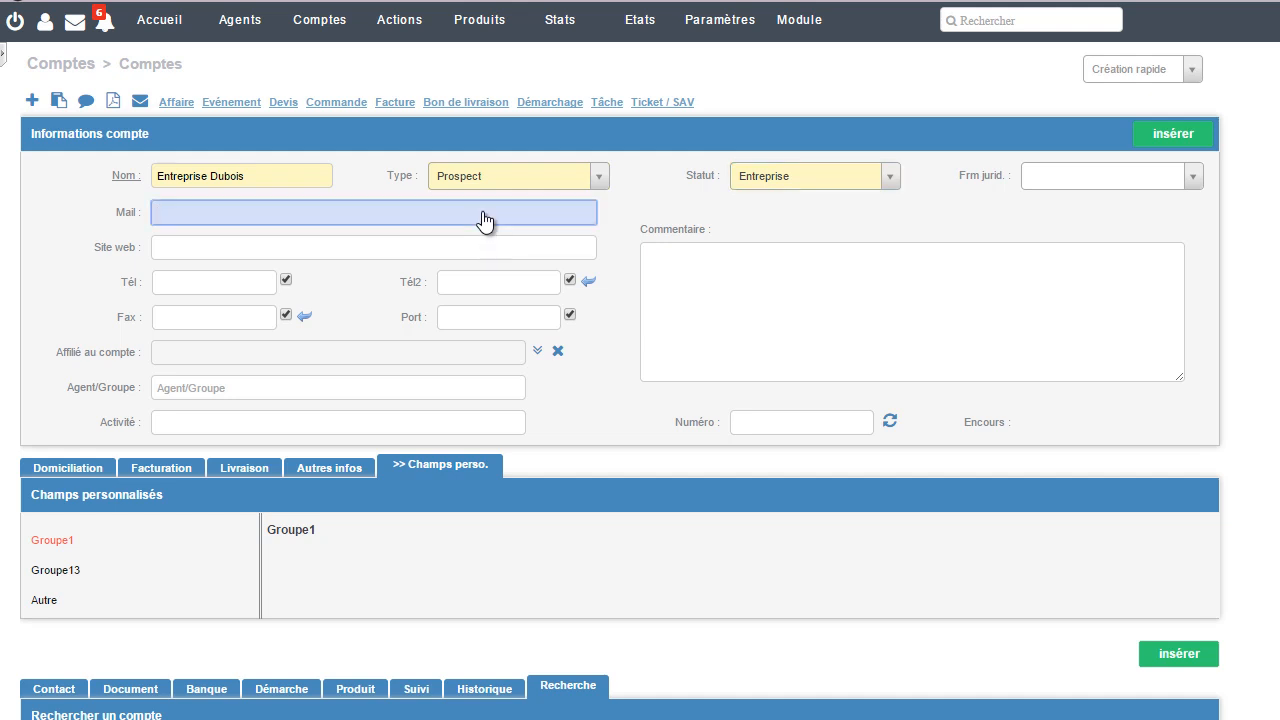
click(451, 256)
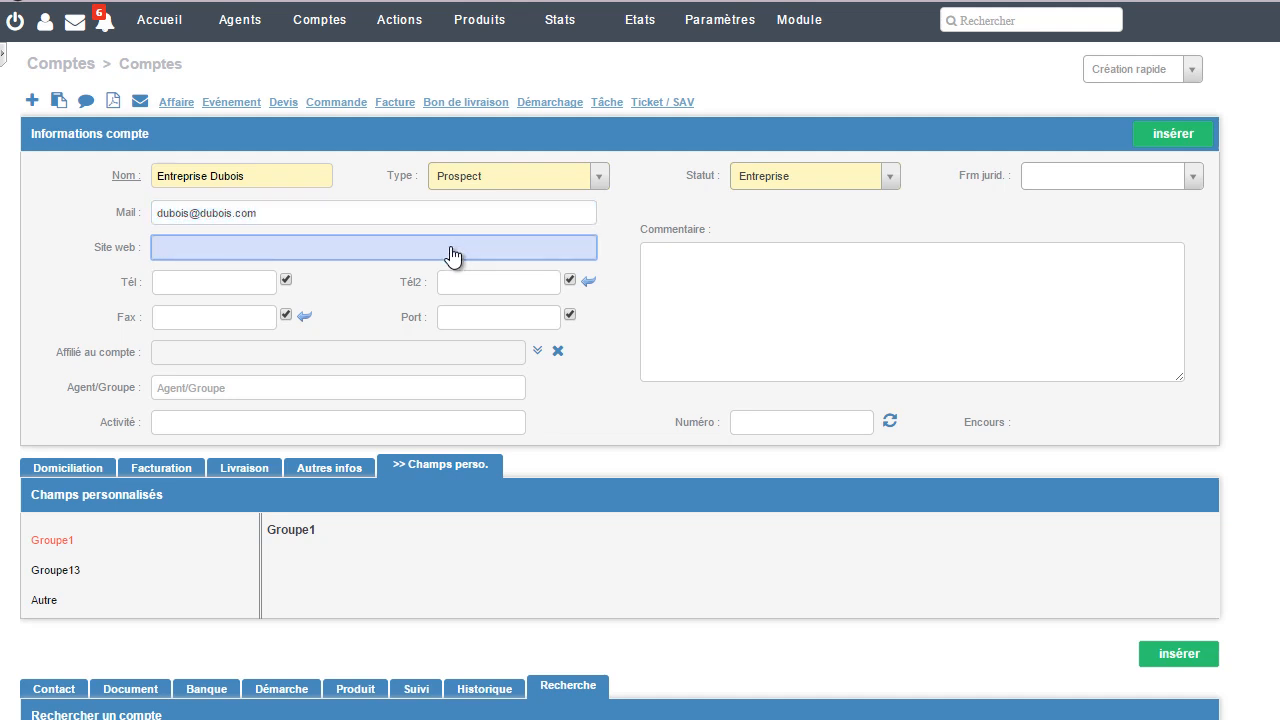
text(dubois.com)
Step: Enter the account's main telephone number
click(255, 279)
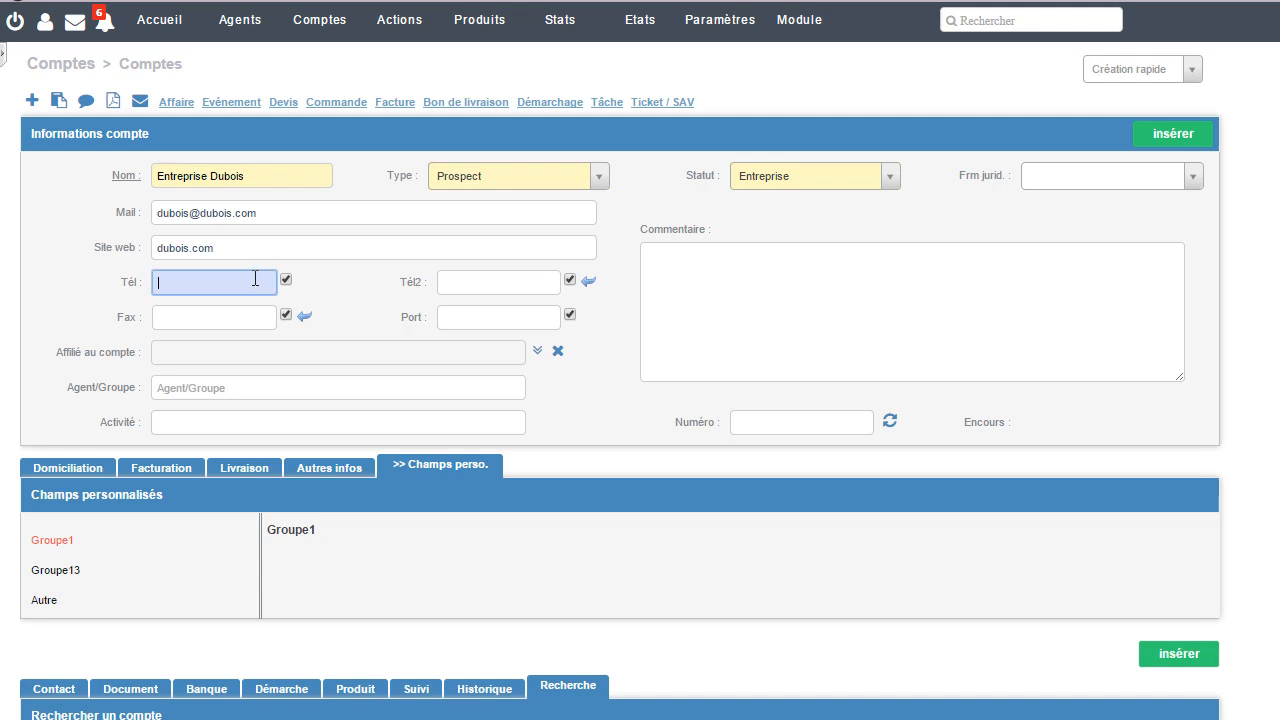
click(358, 280)
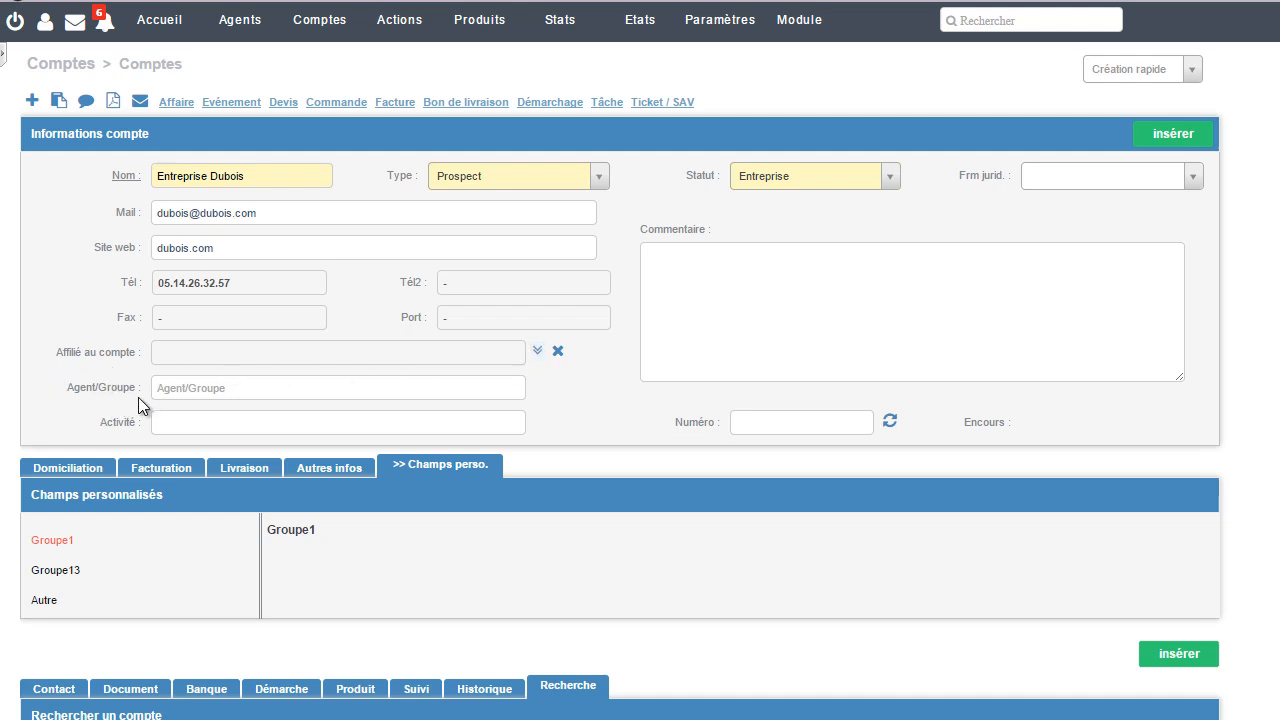
Step: Assign the responsible agent to the account by searching for "ver" and picking the matching user
click(204, 392)
text(ver)
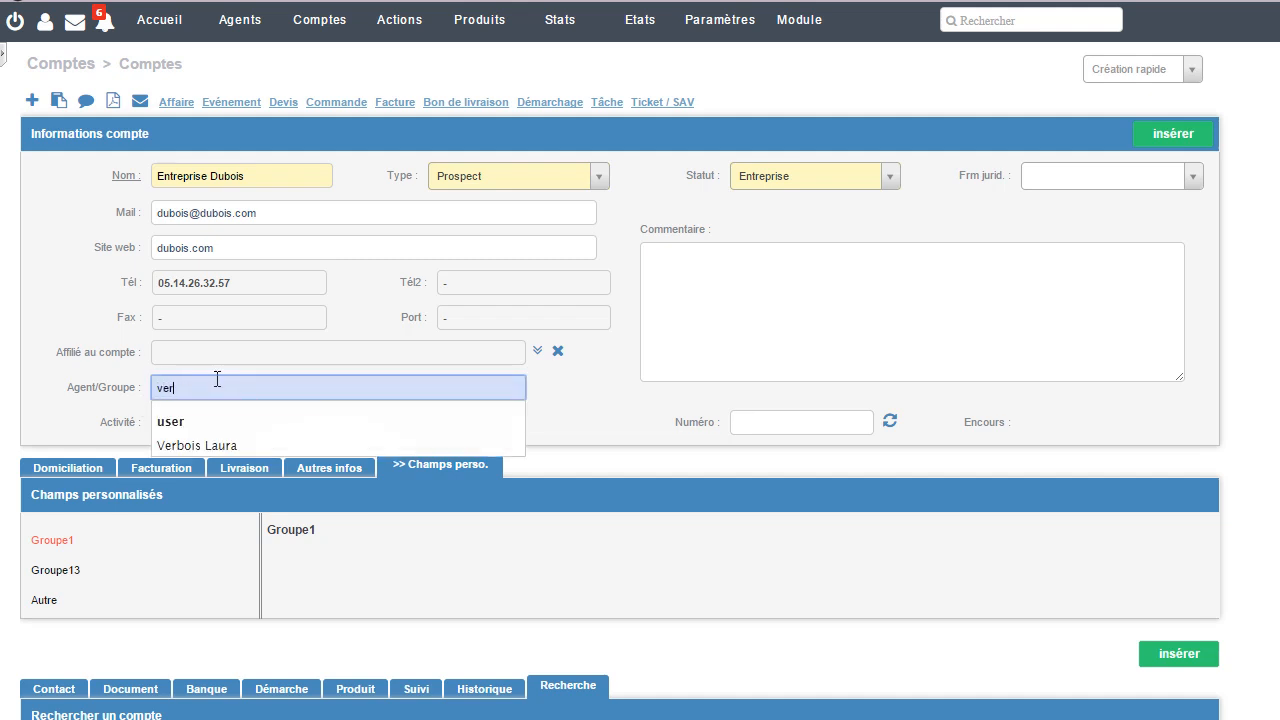
click(223, 445)
Step: Add the comment "A relancer très rapidement." to the account
click(776, 337)
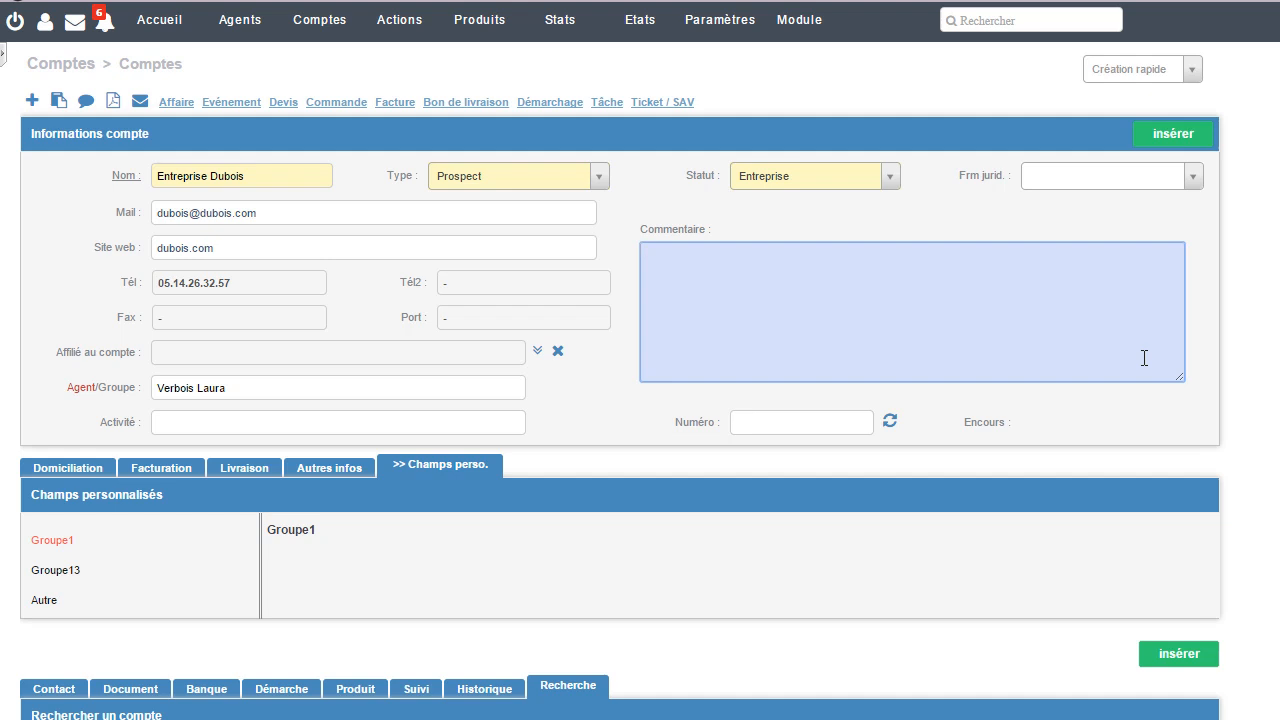
text(A relancer très rapidement.)
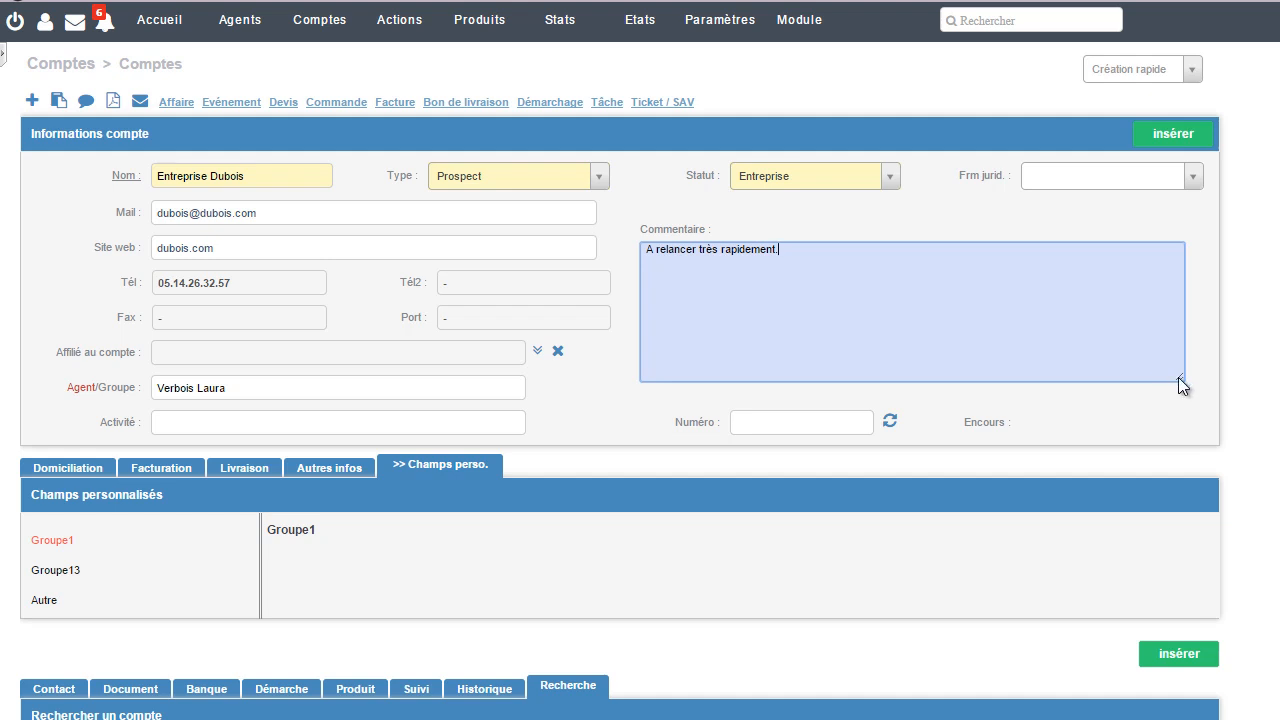
drag(1178, 377, 1167, 343)
scroll(852, 534, down, 2)
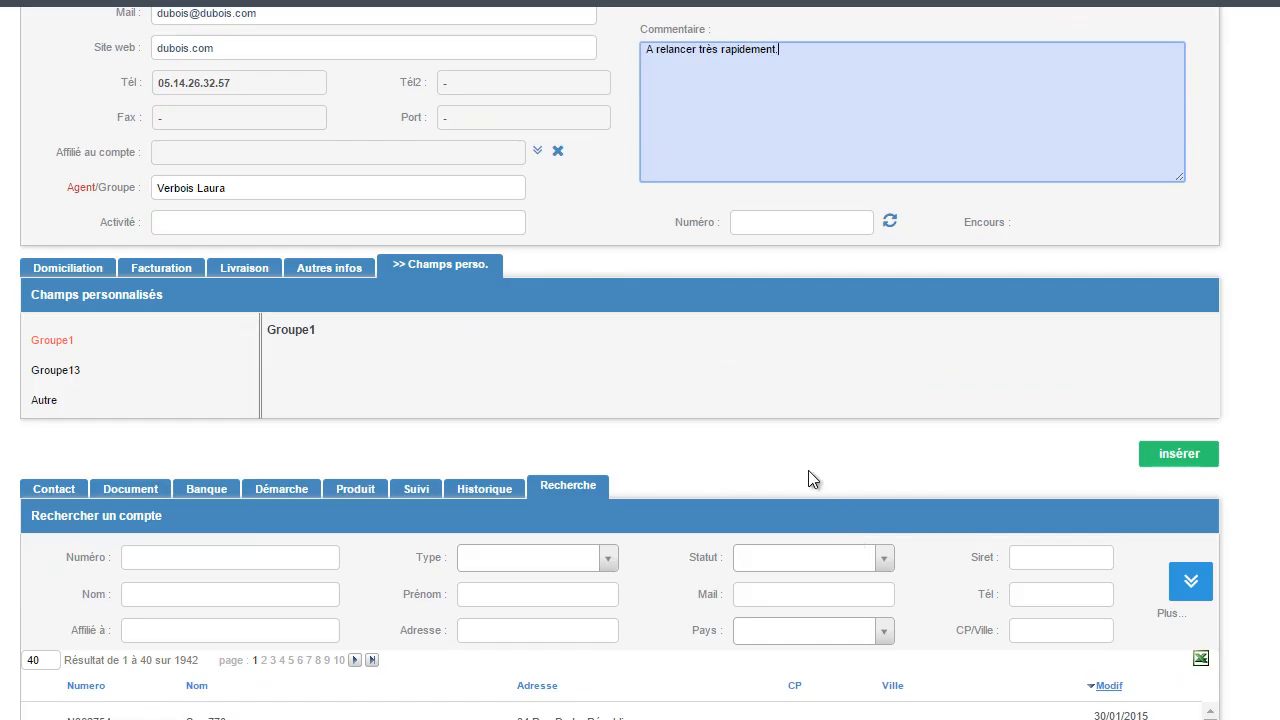
click(36, 268)
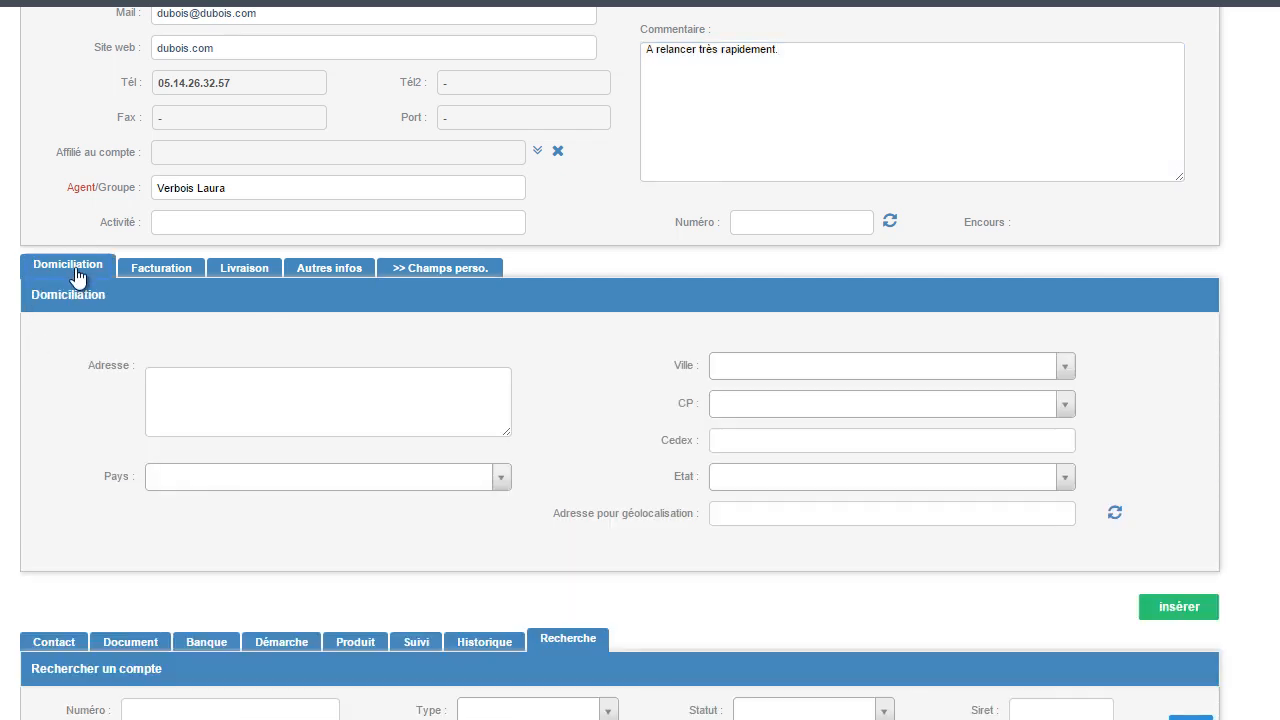
click(157, 272)
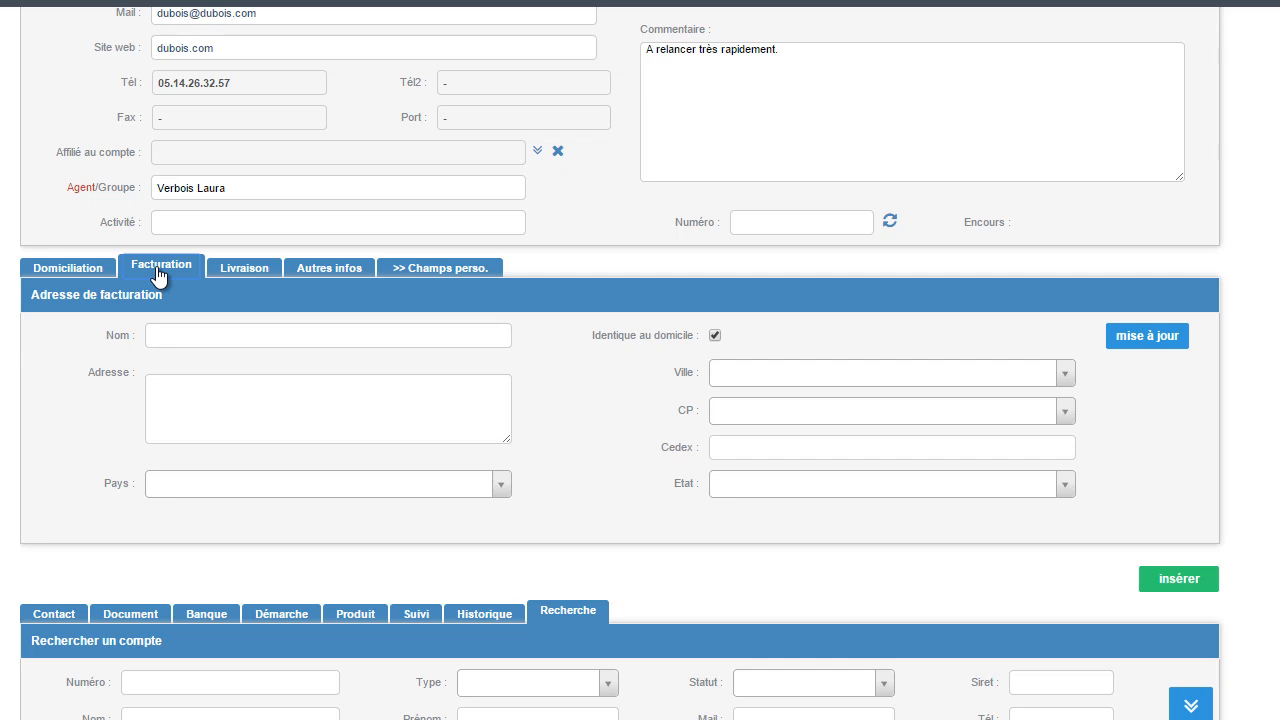
click(227, 272)
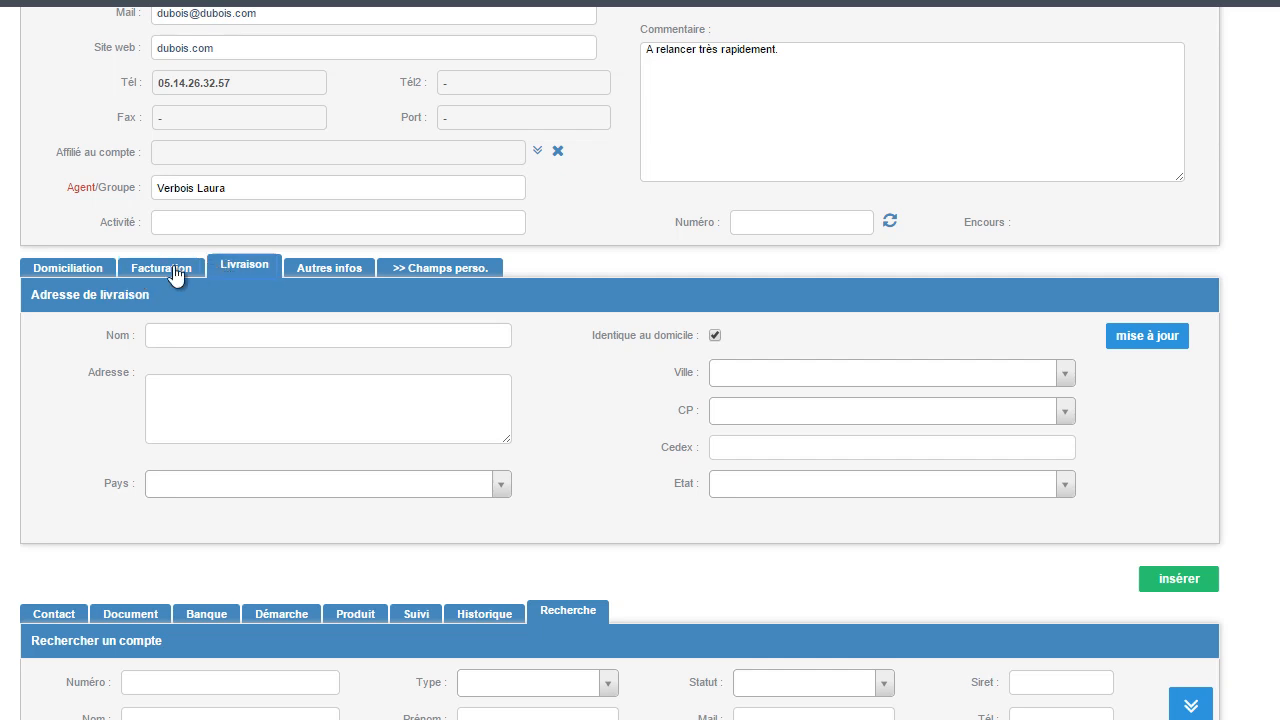
Step: Enter the company's street address in the account's Domiciliation section
click(84, 270)
click(202, 390)
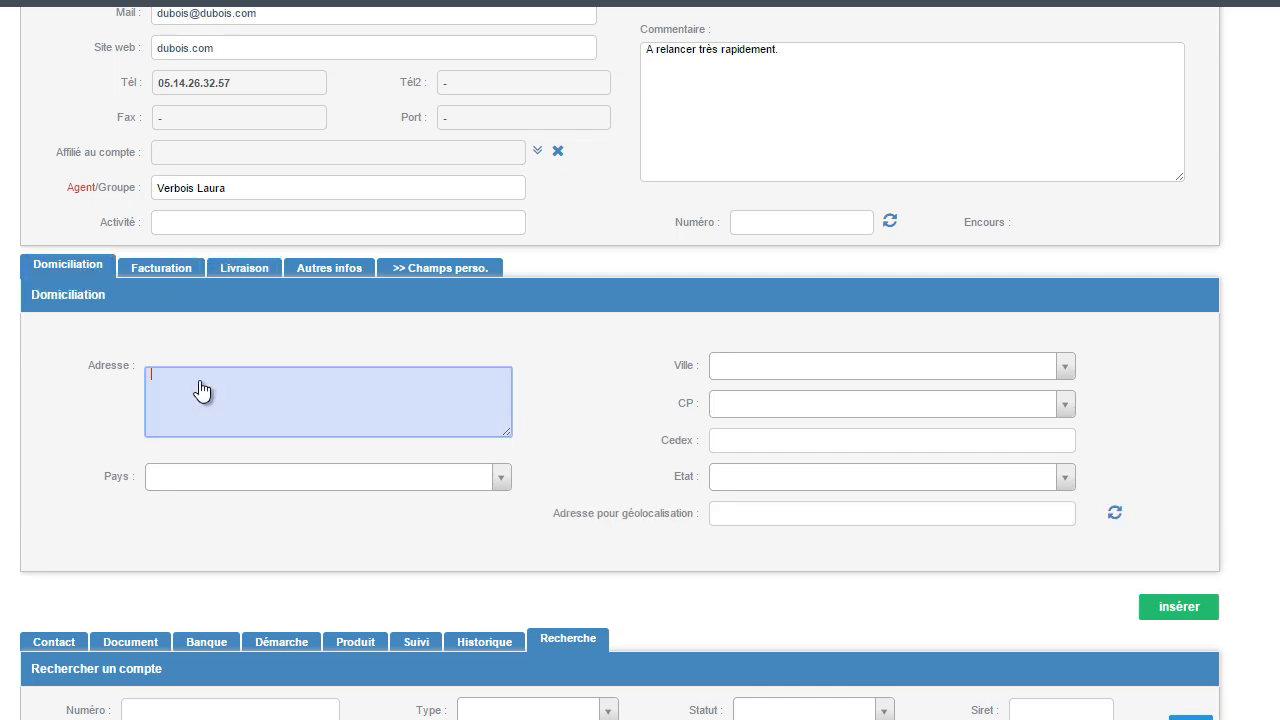
Step: Choose the city Tours (37000) for the domicile address and insert the new account
click(1068, 366)
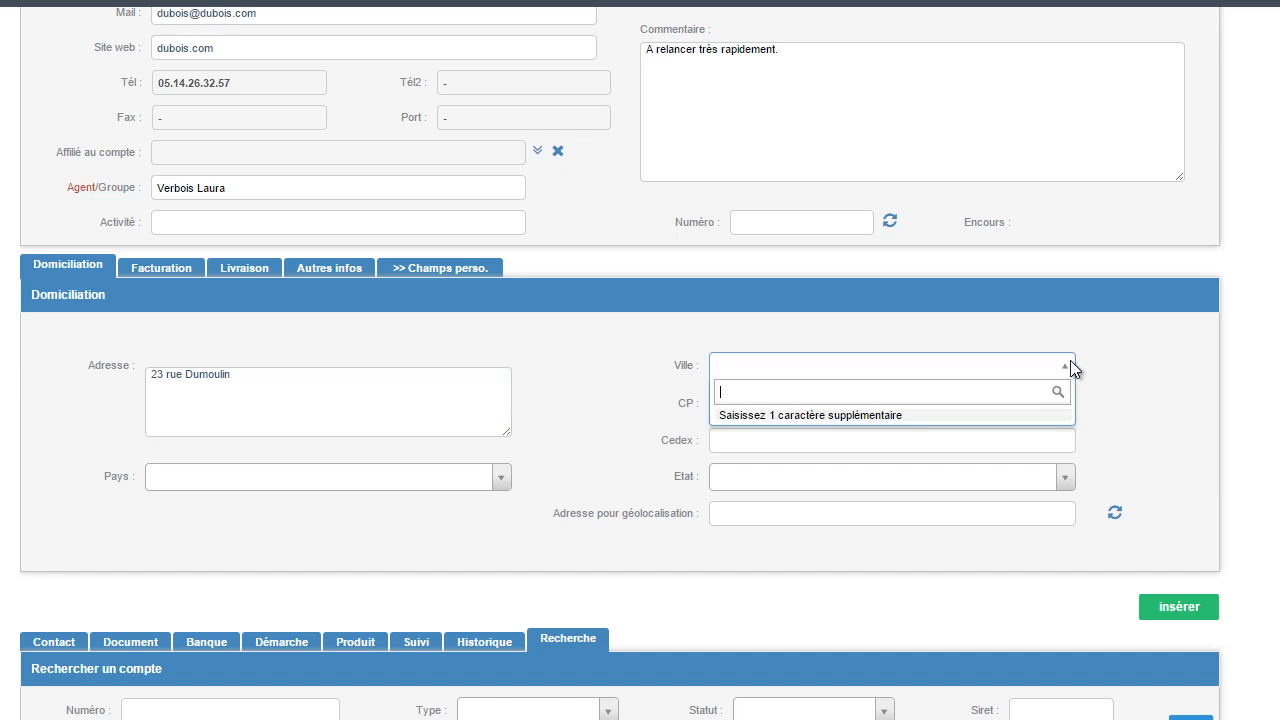
text(Tour)
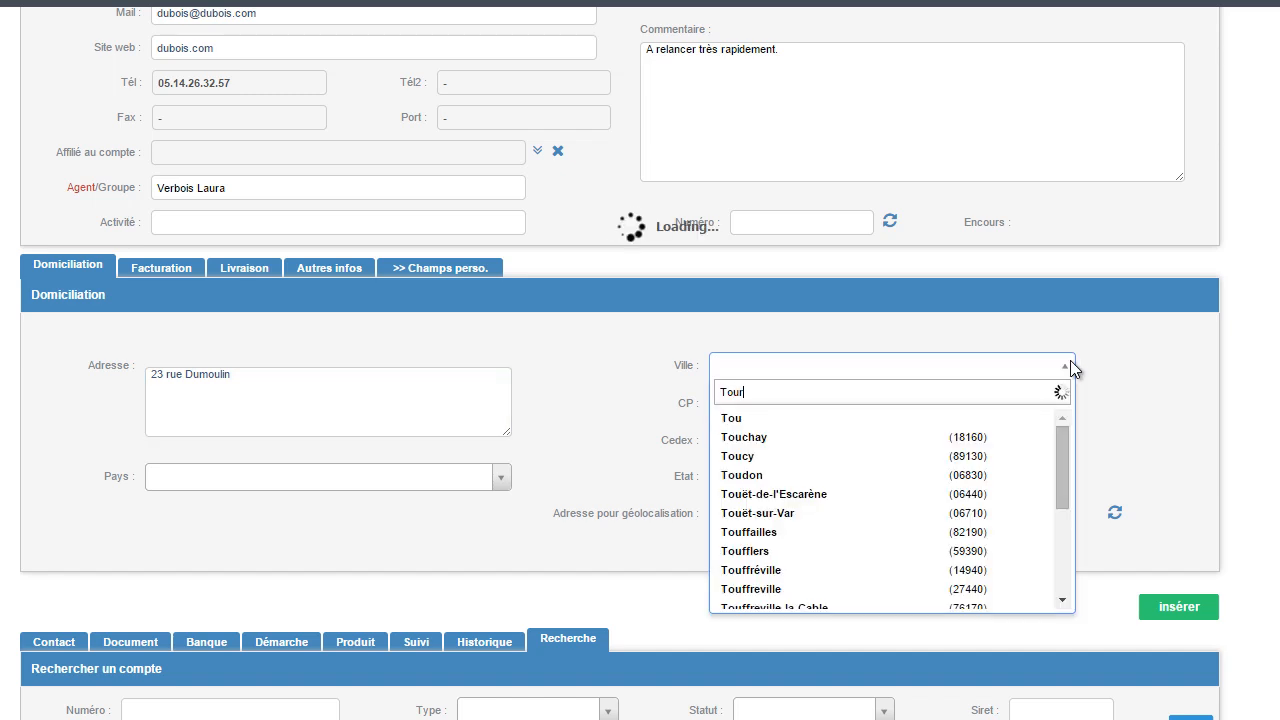
text(s)
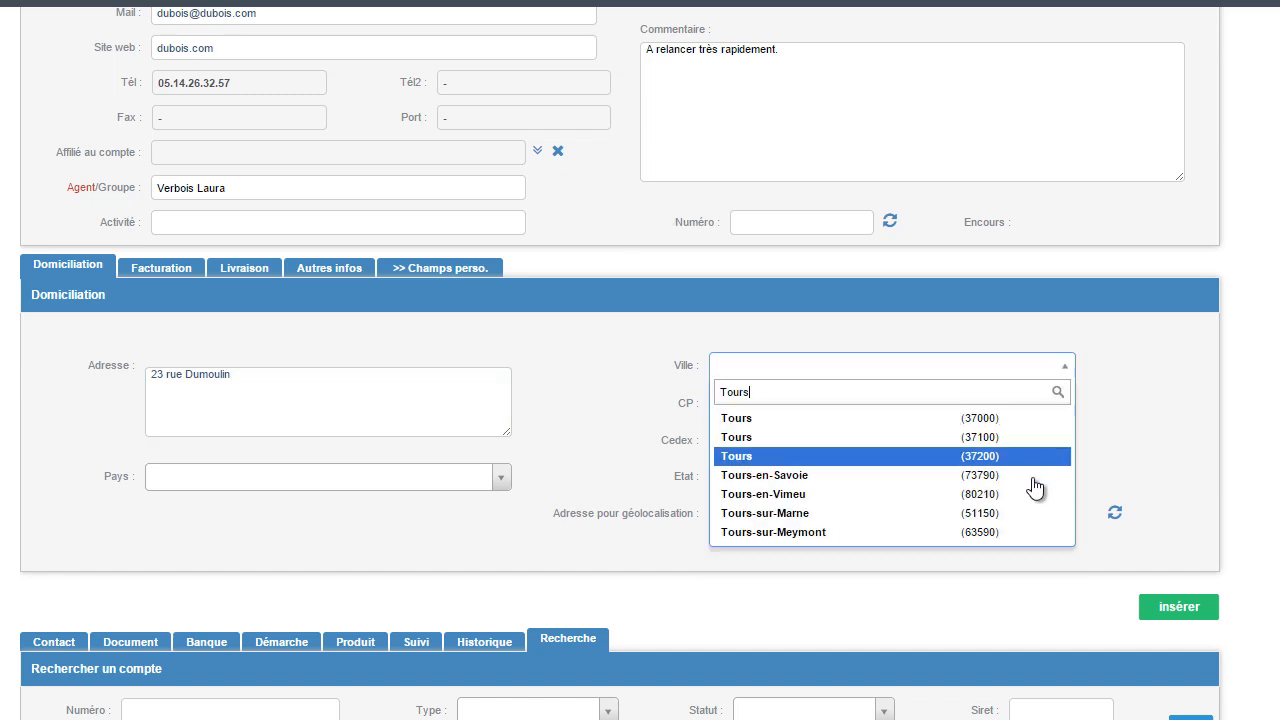
click(1028, 420)
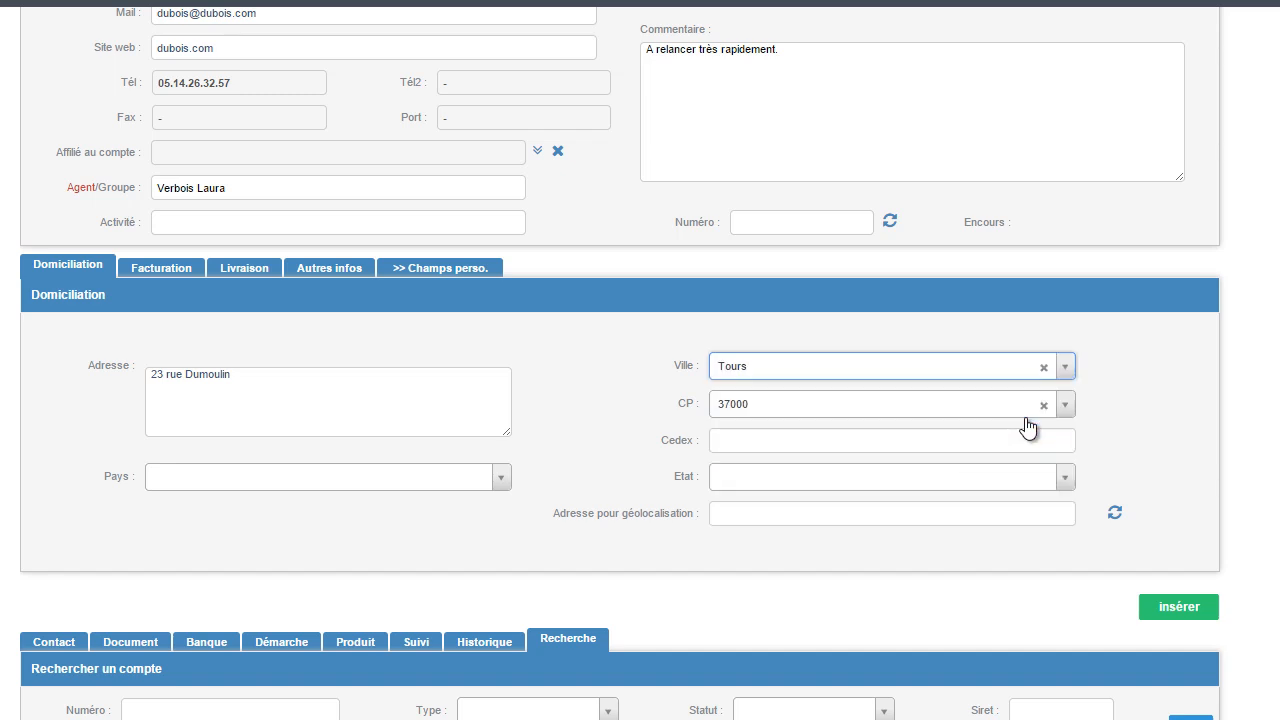
click(1180, 612)
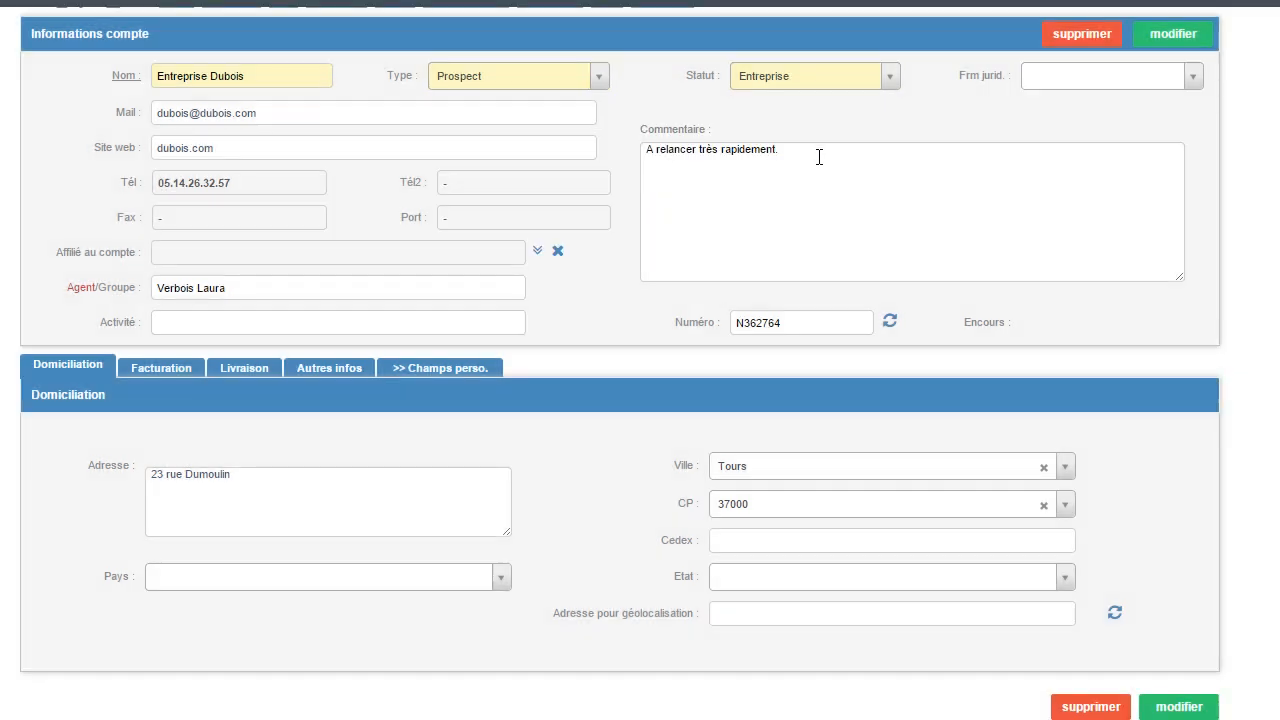
Step: Examine the saved account's billing, delivery, other-information and custom-field sections, including the Autre group of custom fields
click(186, 369)
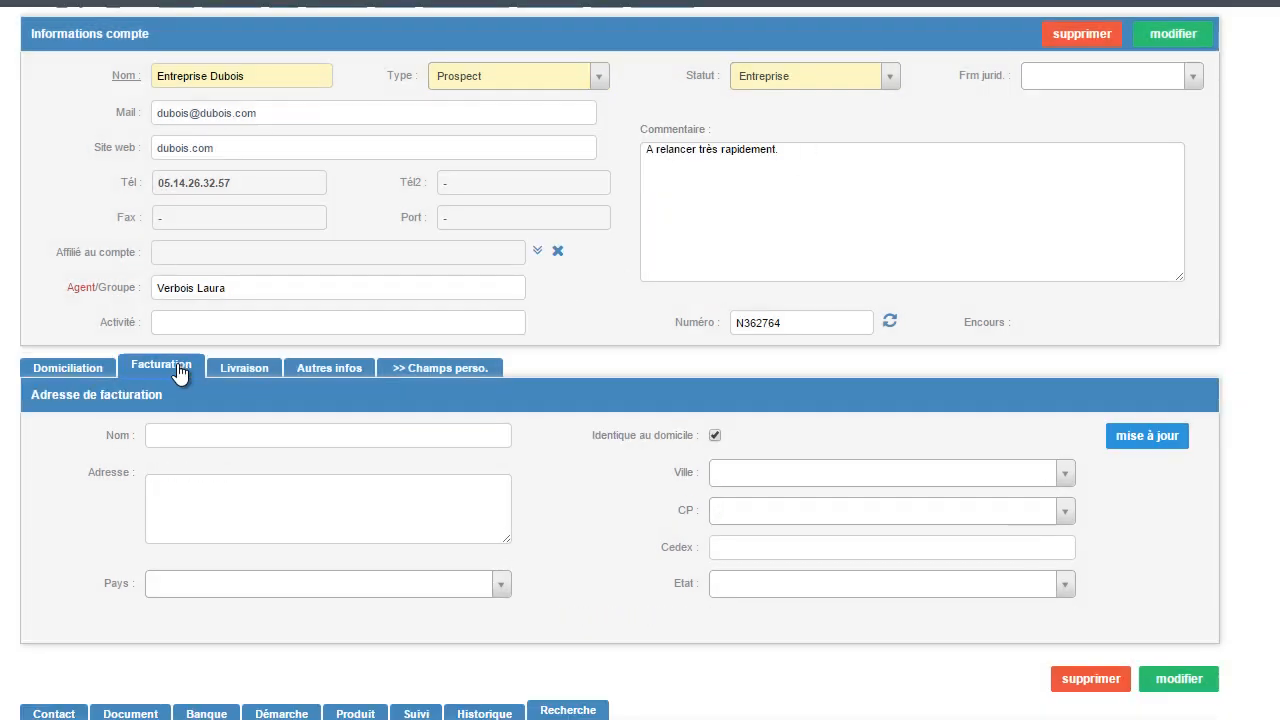
click(230, 372)
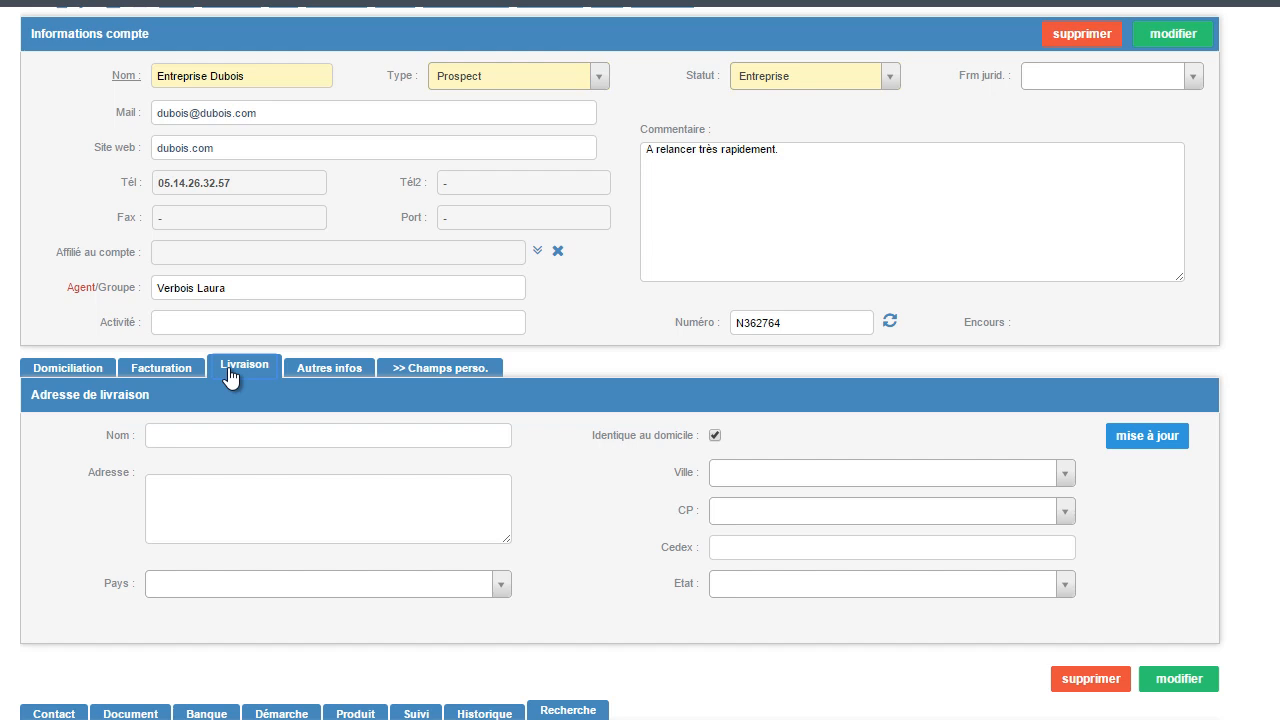
click(346, 374)
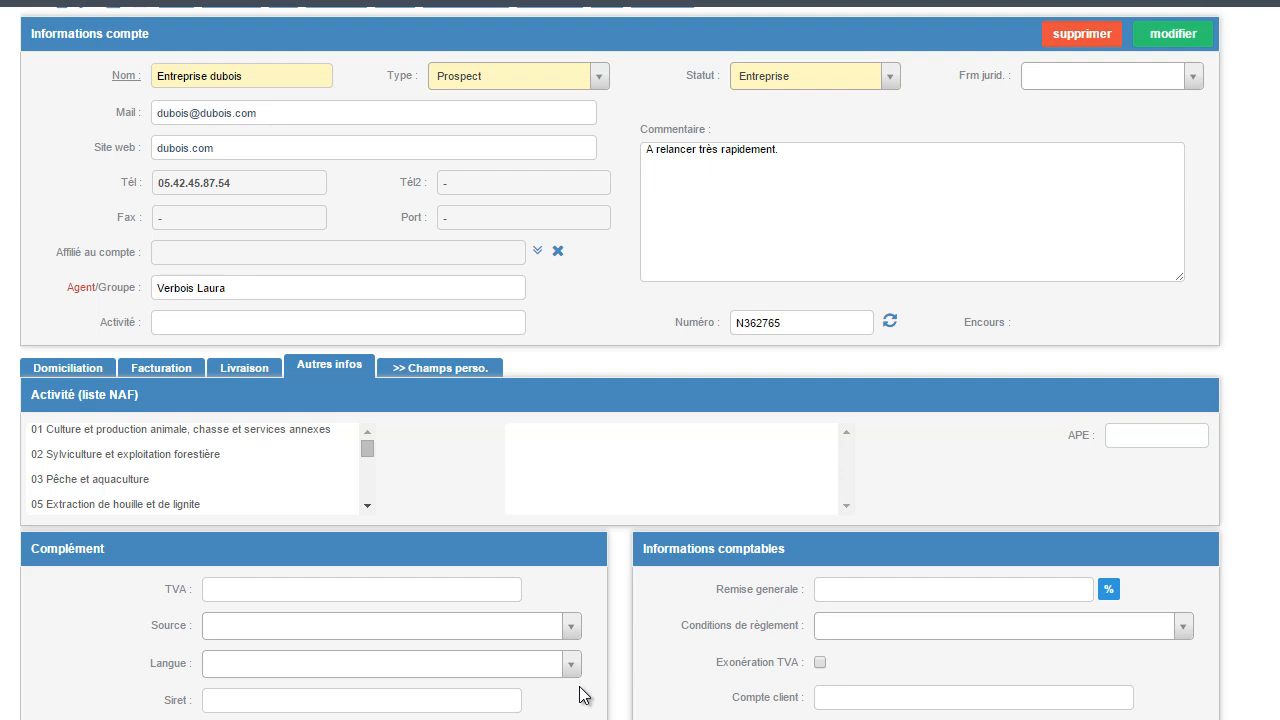
scroll(580, 694, down, 3)
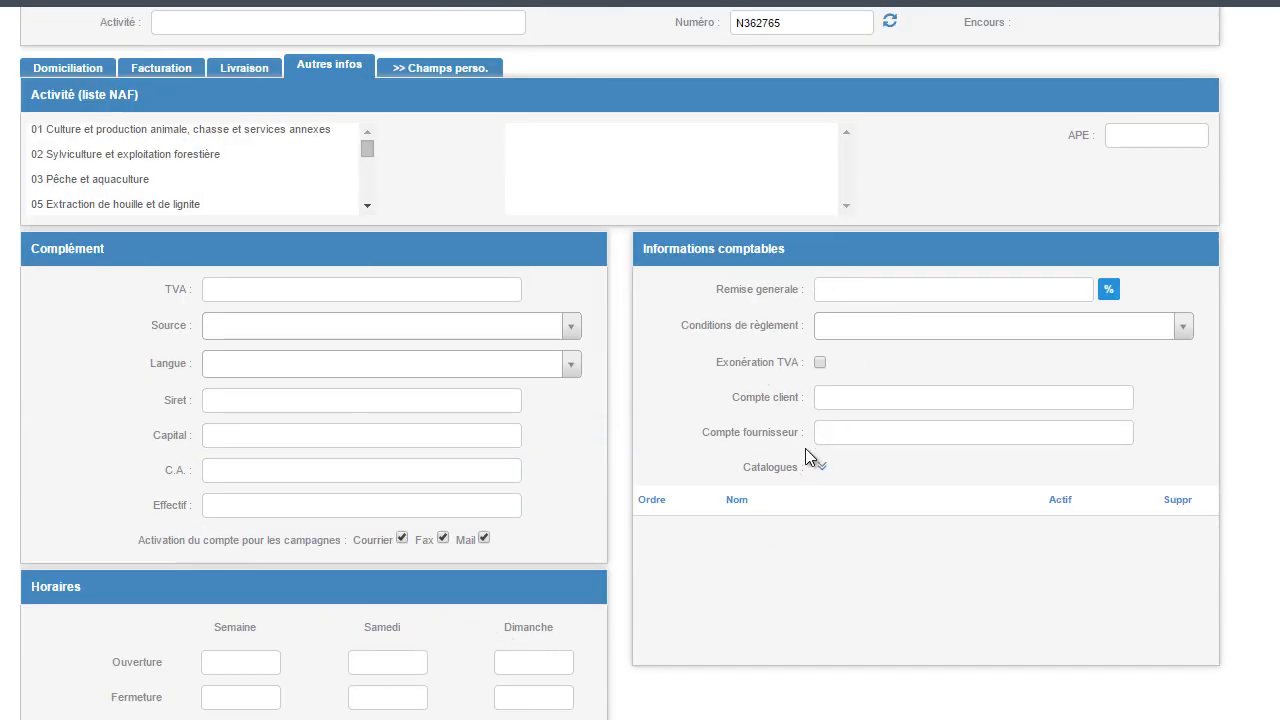
click(441, 70)
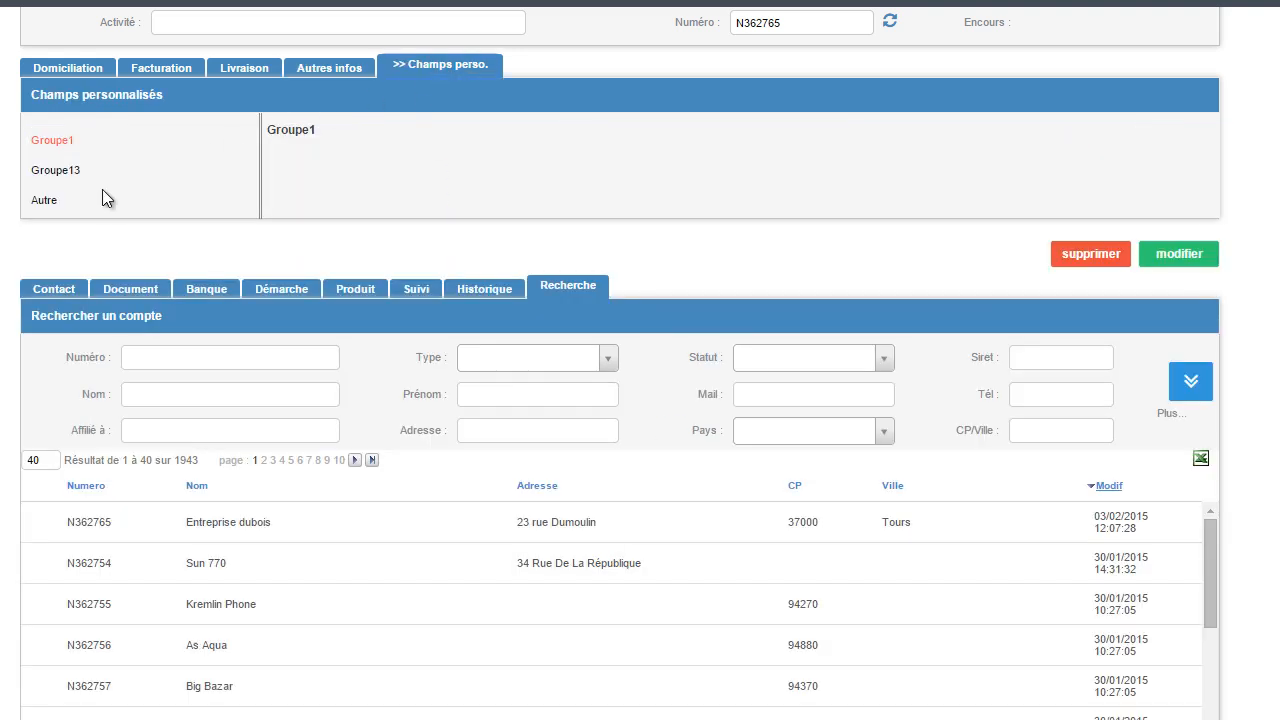
click(43, 201)
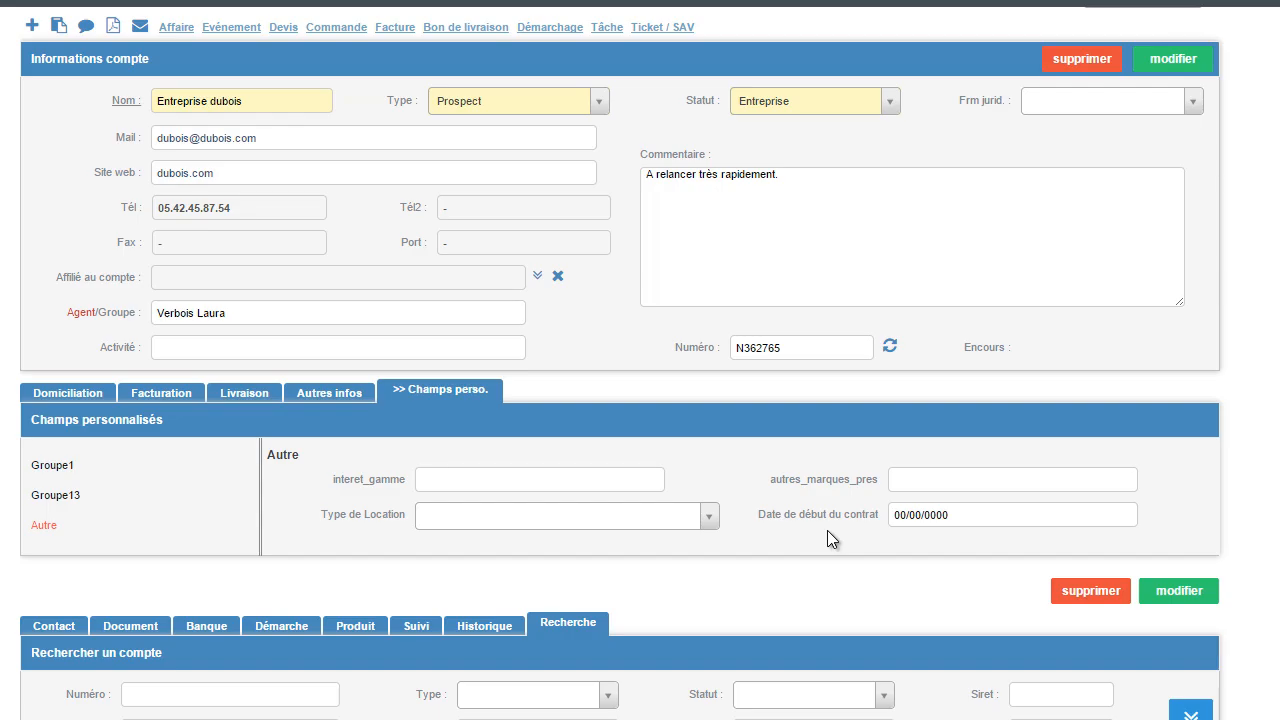
scroll(827, 530, down, 2)
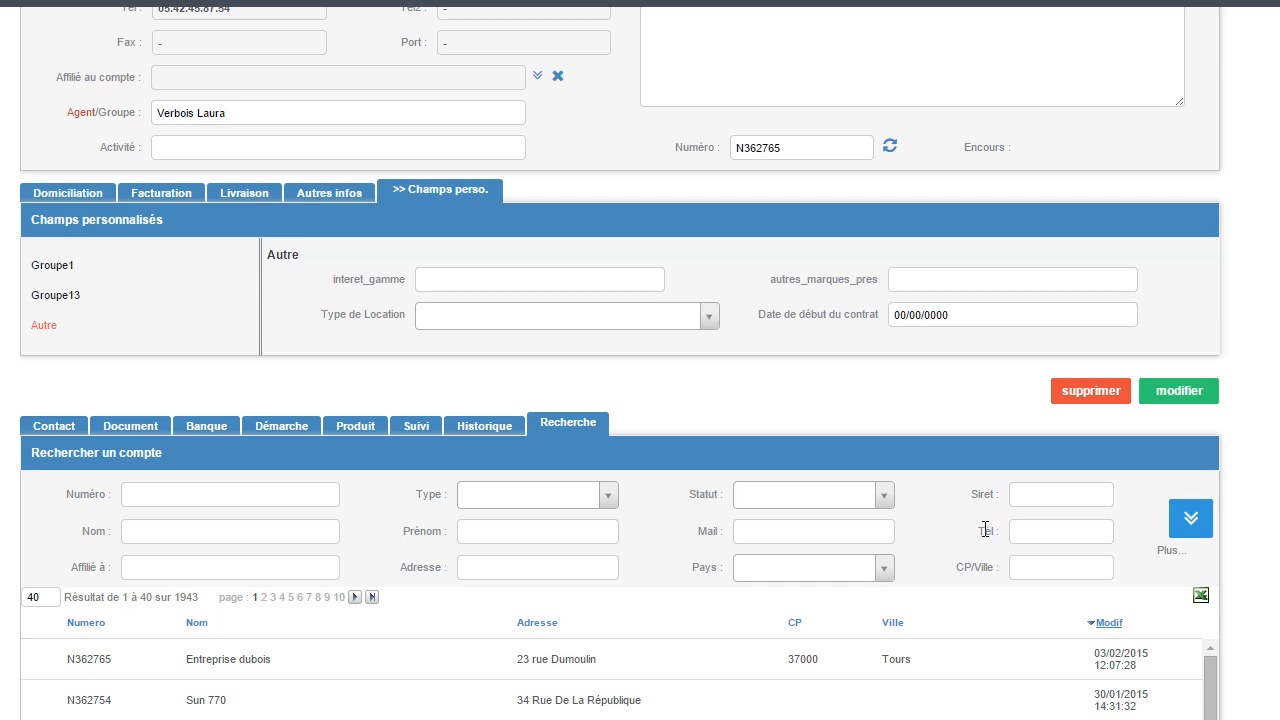
Step: Search the accounts for the name Dubois with type Prospect and open the matching Entreprise dubois account
scroll(274, 534, up, 2)
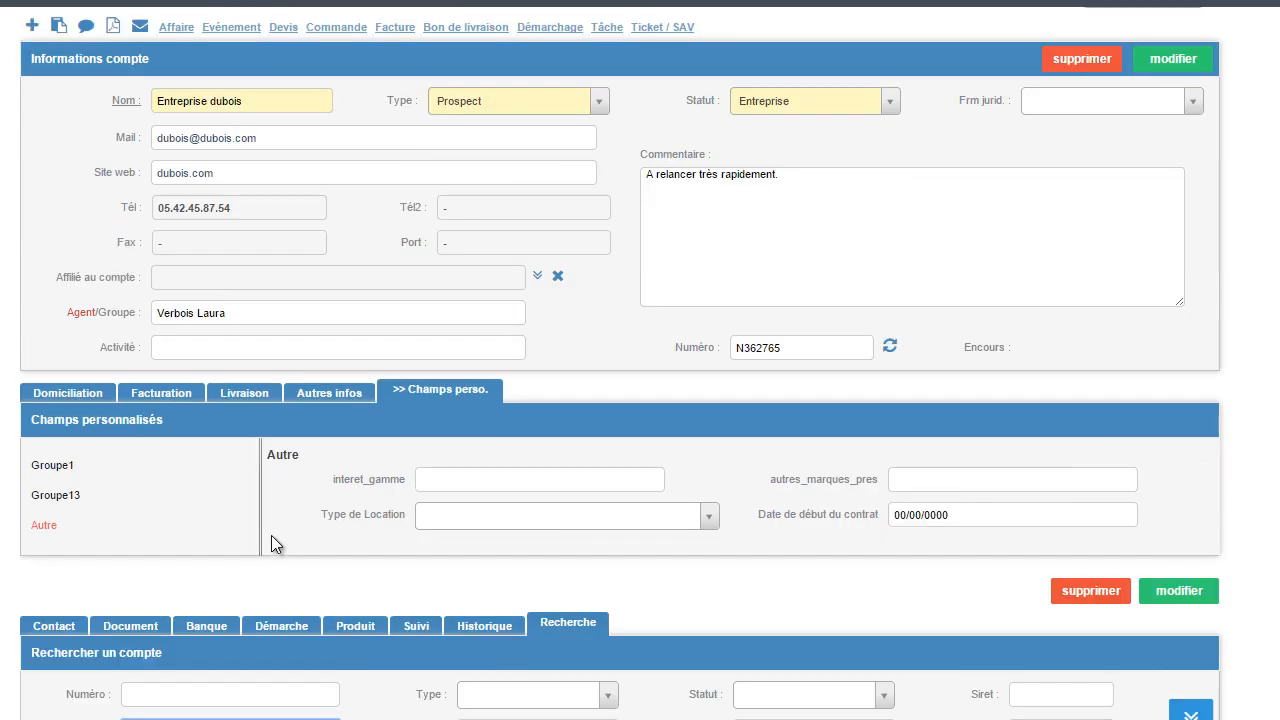
scroll(300, 587, down, 4)
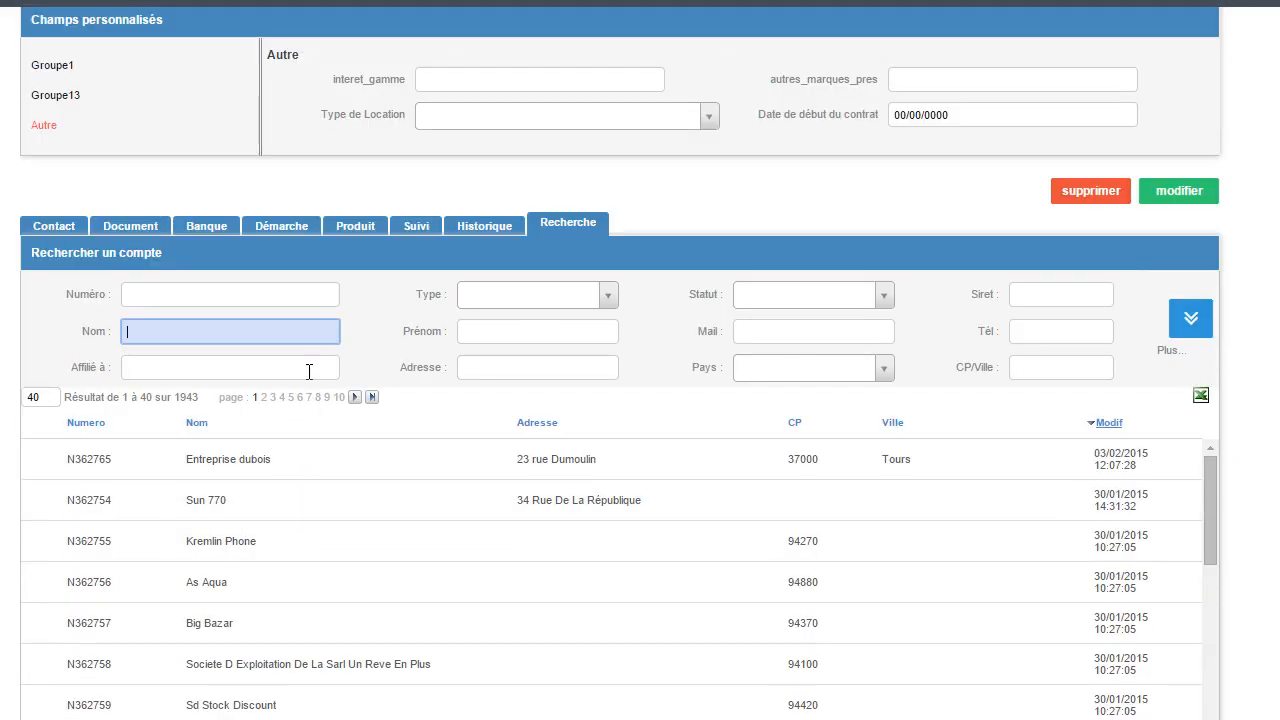
scroll(309, 371, up, 4)
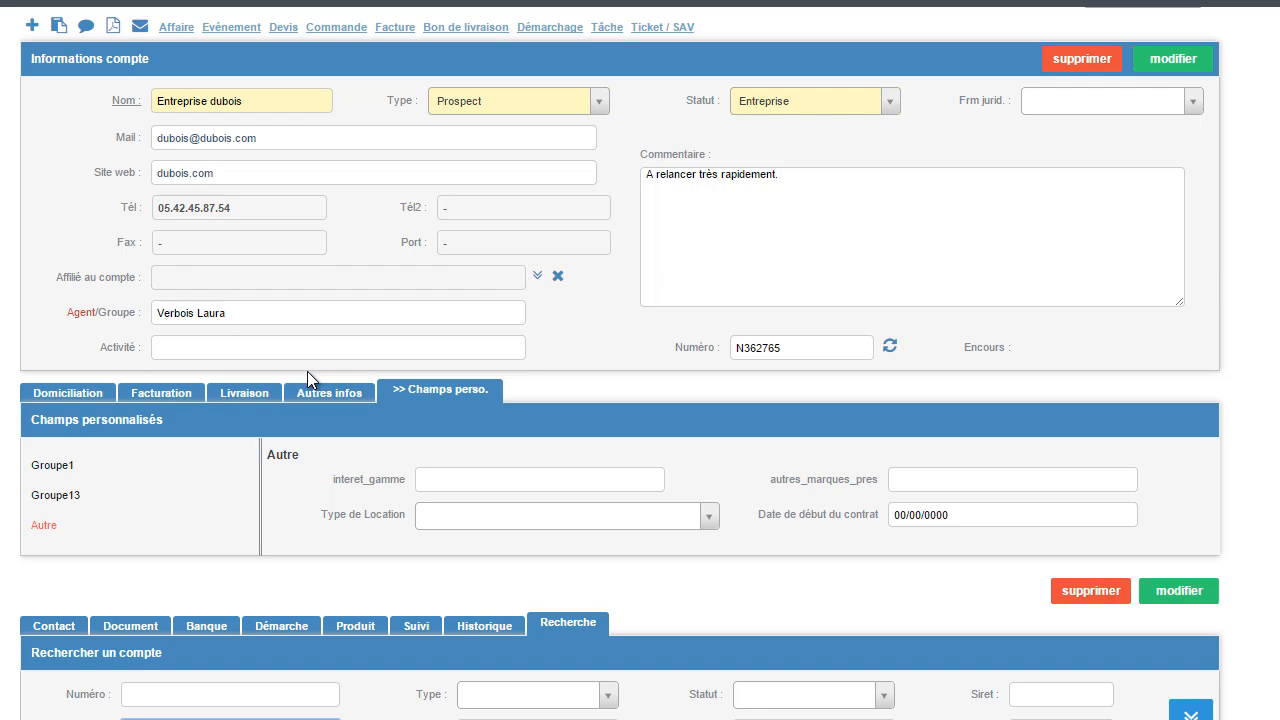
scroll(307, 371, down, 4)
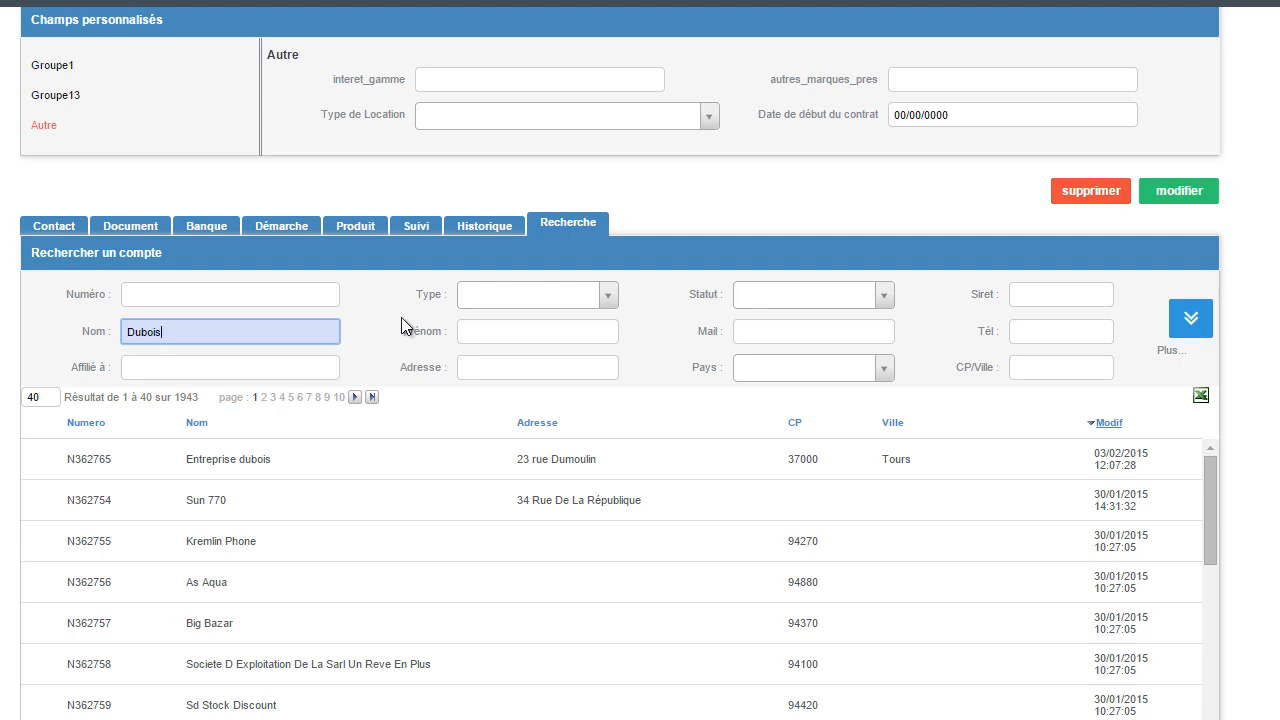
click(608, 296)
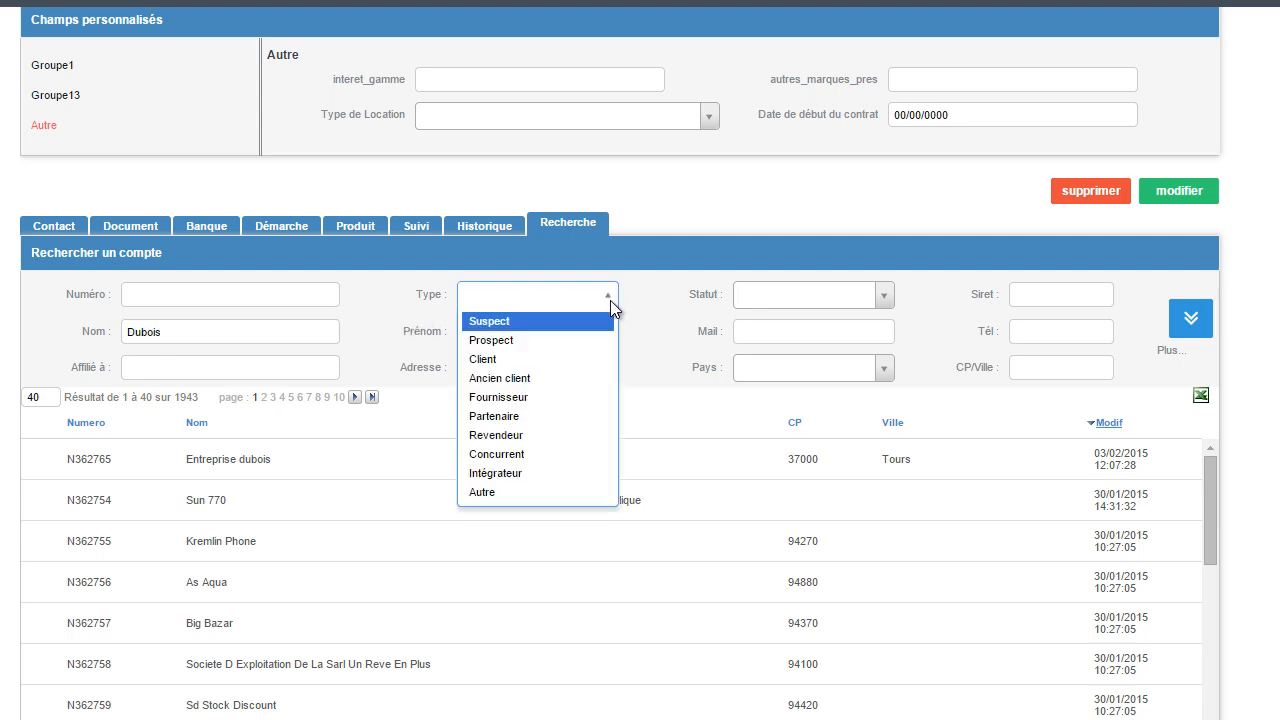
click(599, 345)
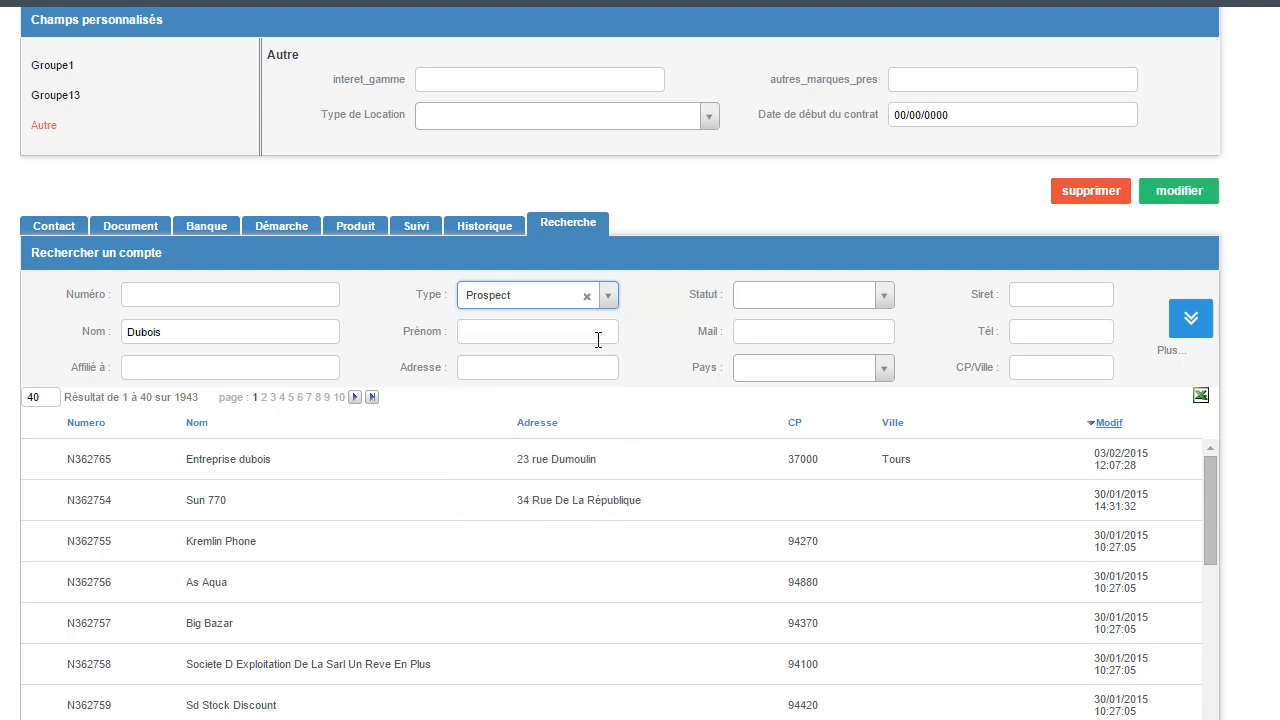
click(1196, 328)
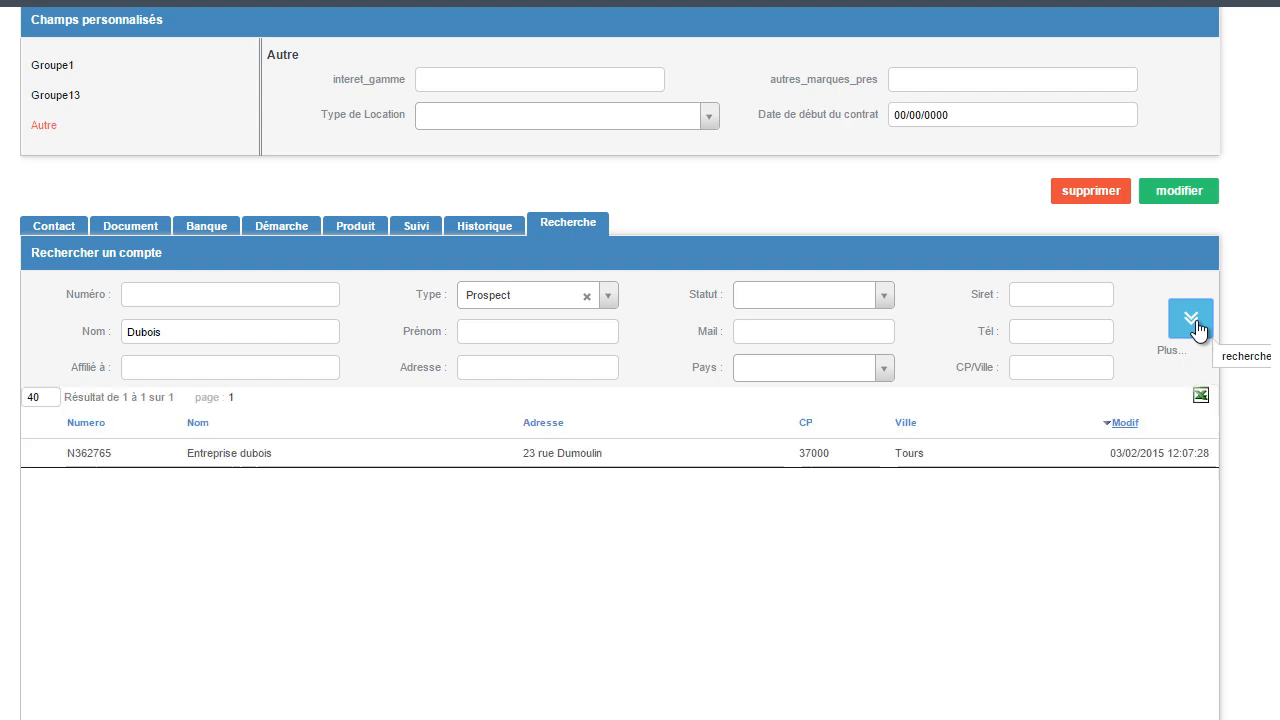
click(573, 455)
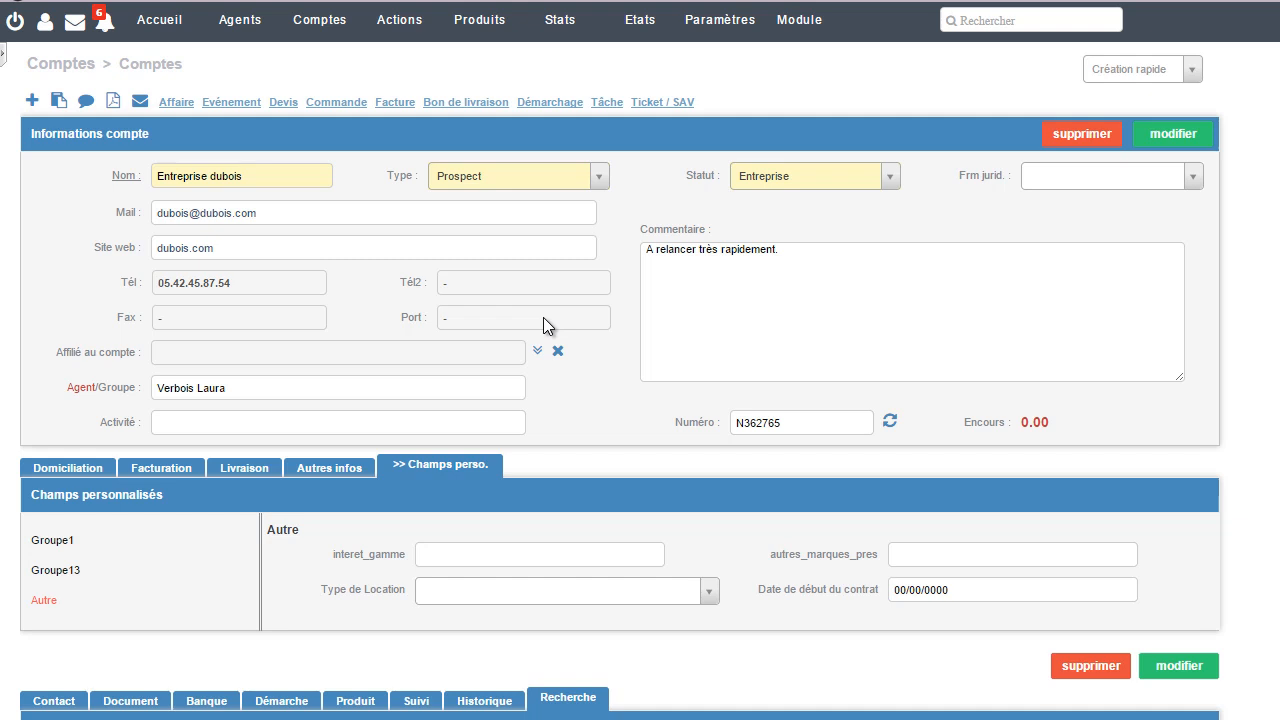
Step: Start a new contact under the Entreprise dubois account and set its title to Mme
scroll(543, 317, down, 2)
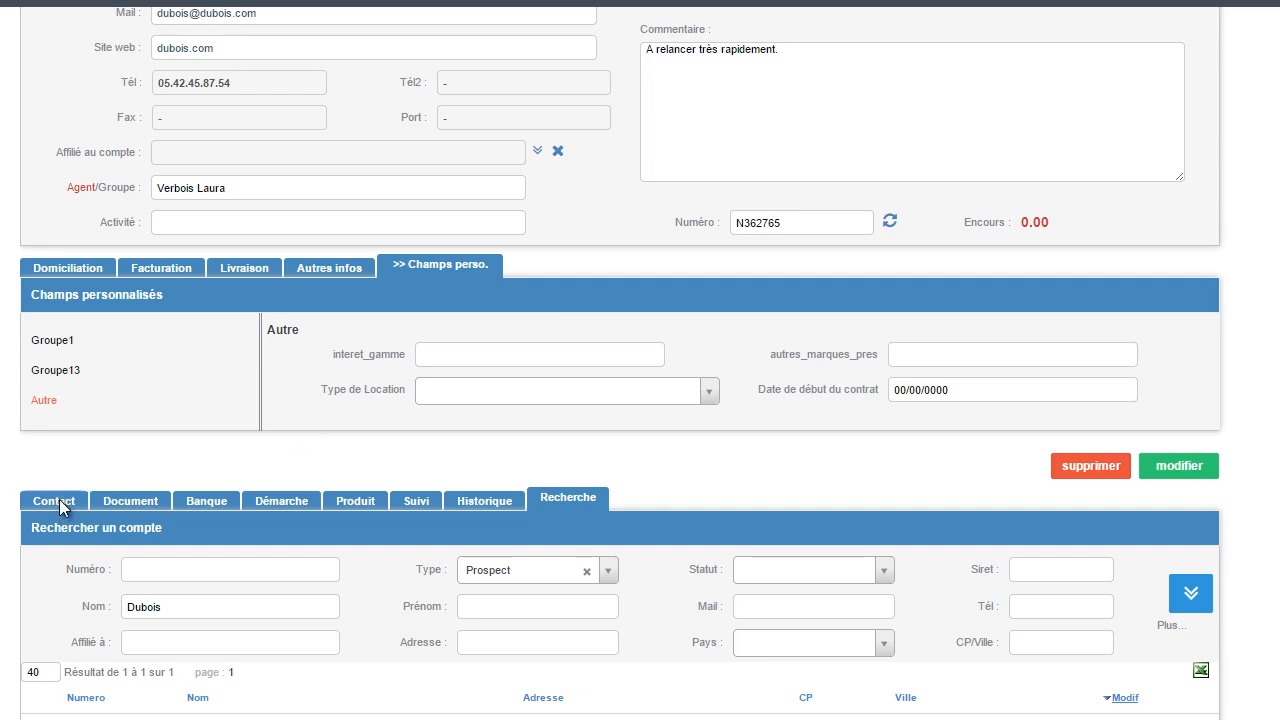
click(60, 505)
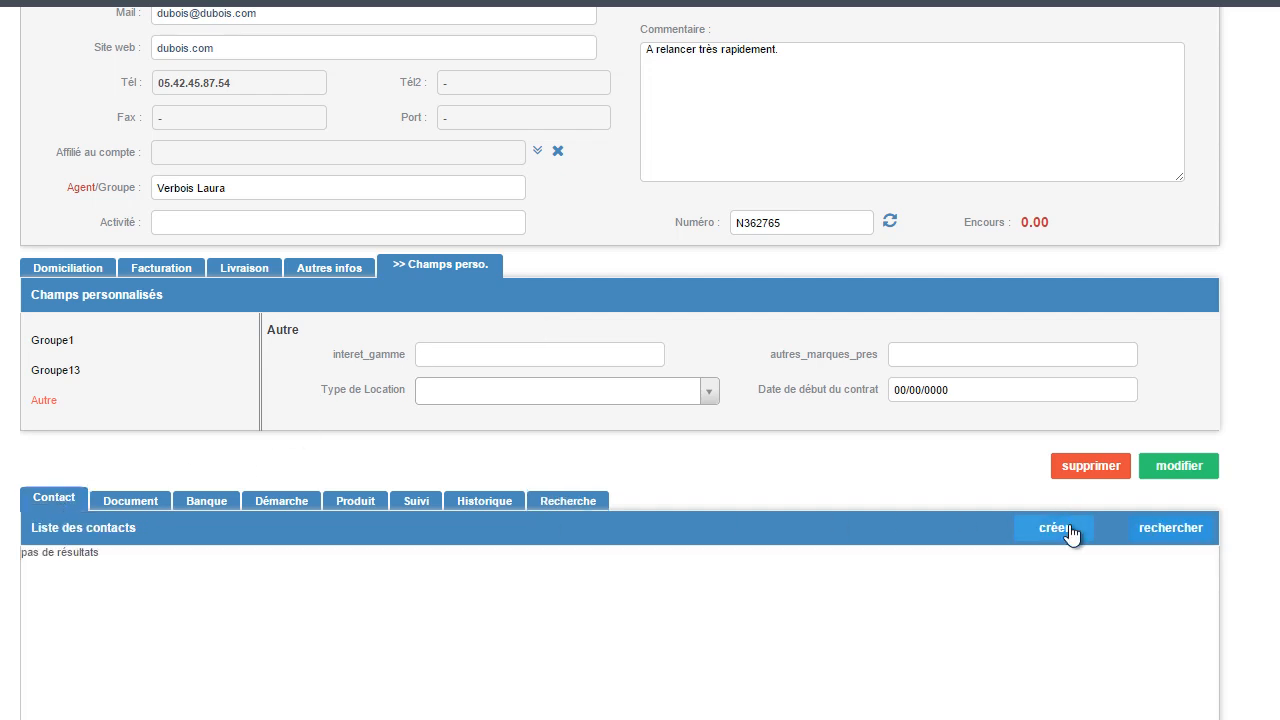
click(1061, 530)
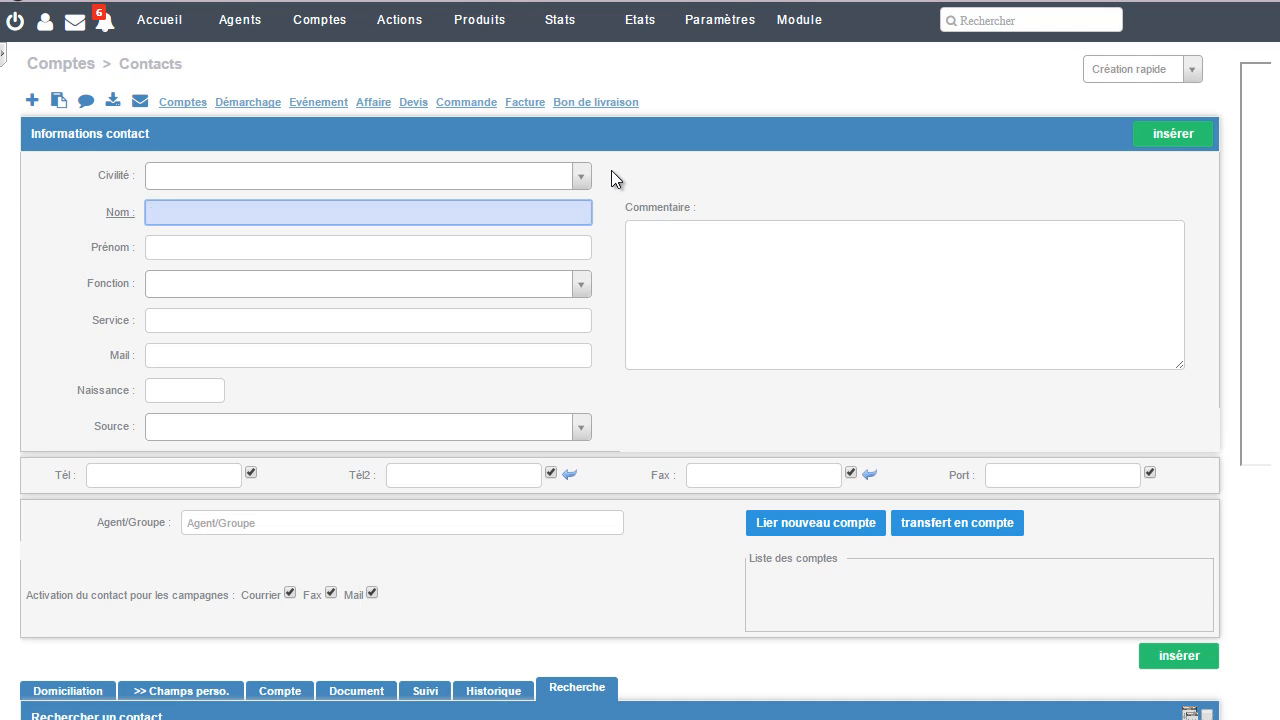
click(579, 177)
click(483, 221)
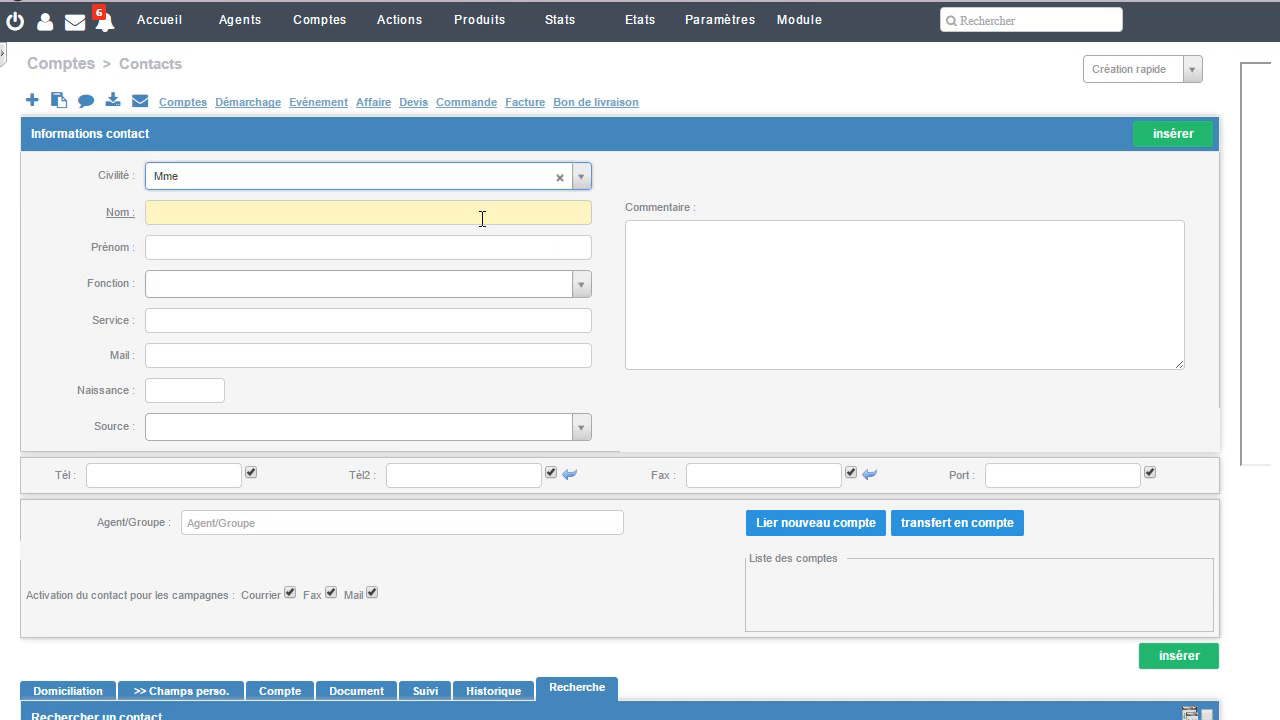
Step: Enter the contact's last name and first name
click(481, 217)
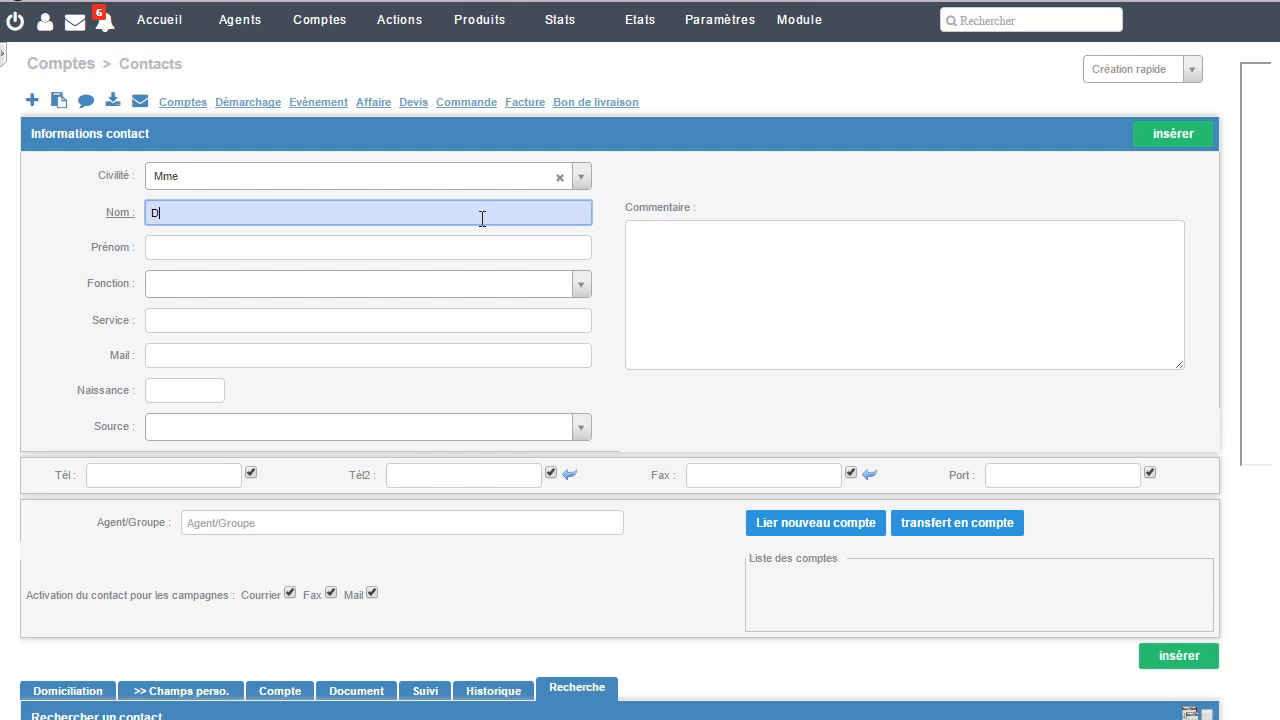
key(Tab)
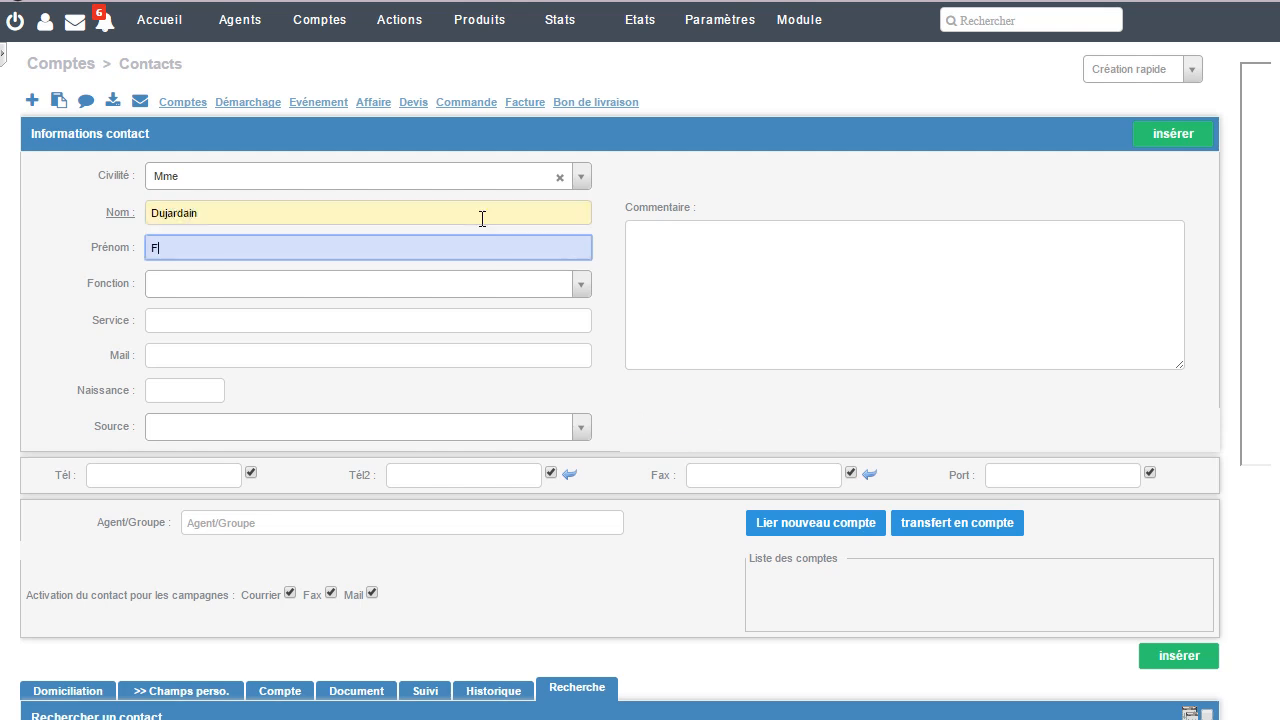
Step: Set the contact's function to COMPTABLE and fill in the contact's e-mail address
click(584, 293)
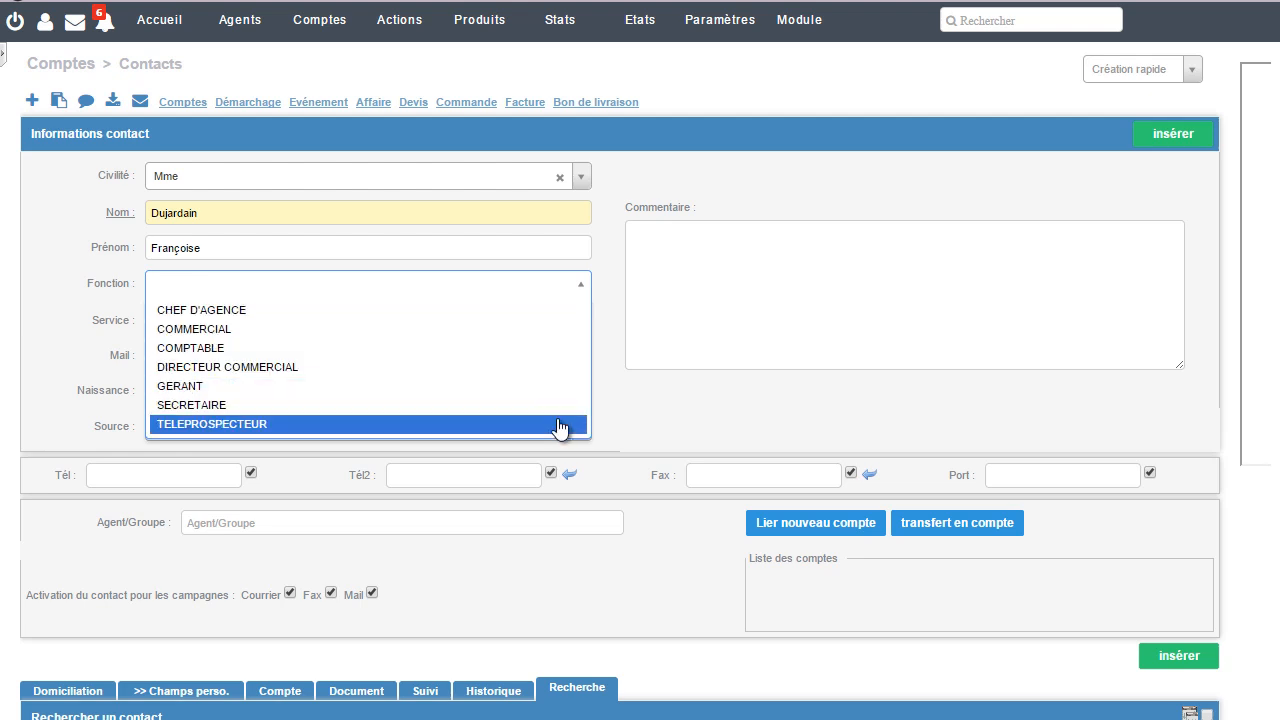
click(553, 348)
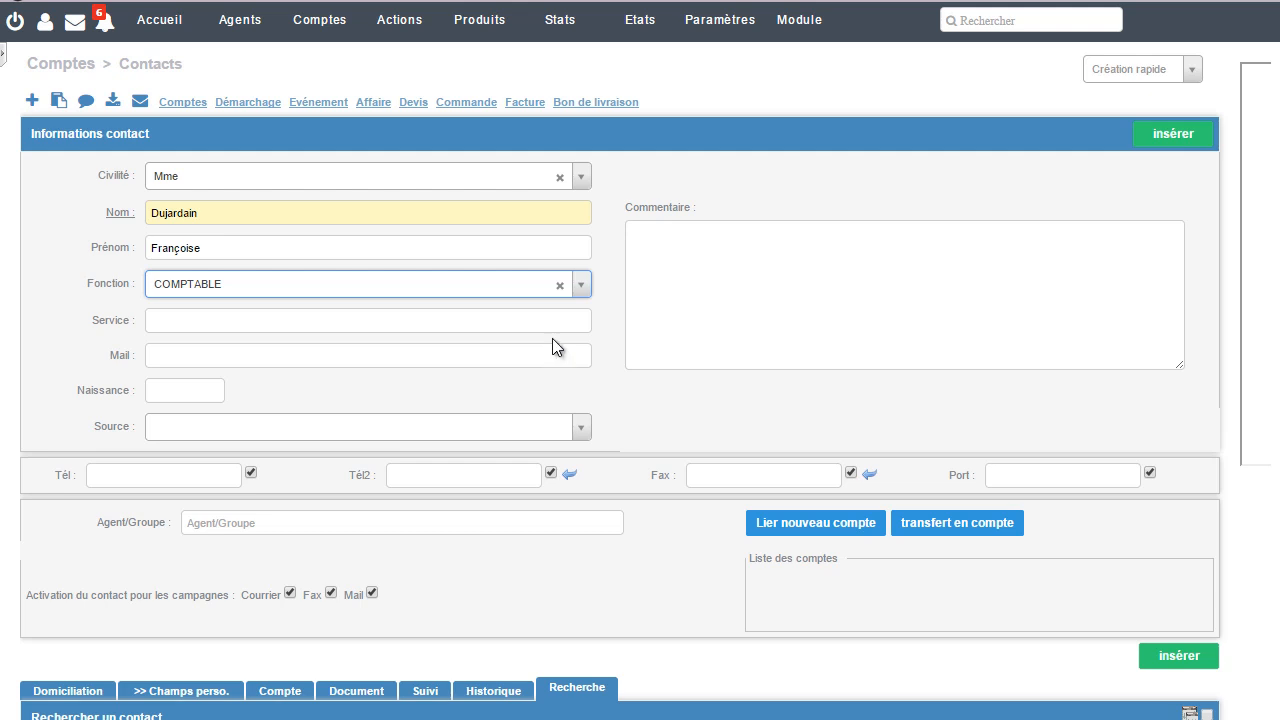
click(183, 366)
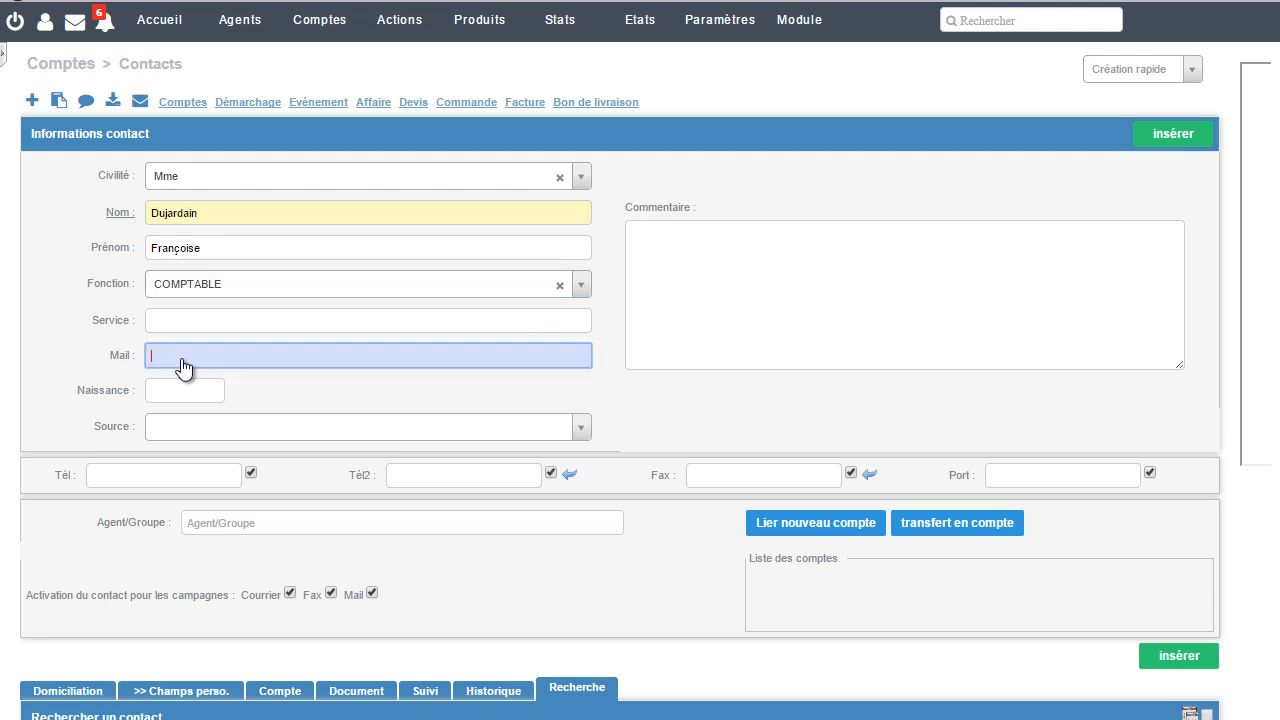
click(726, 310)
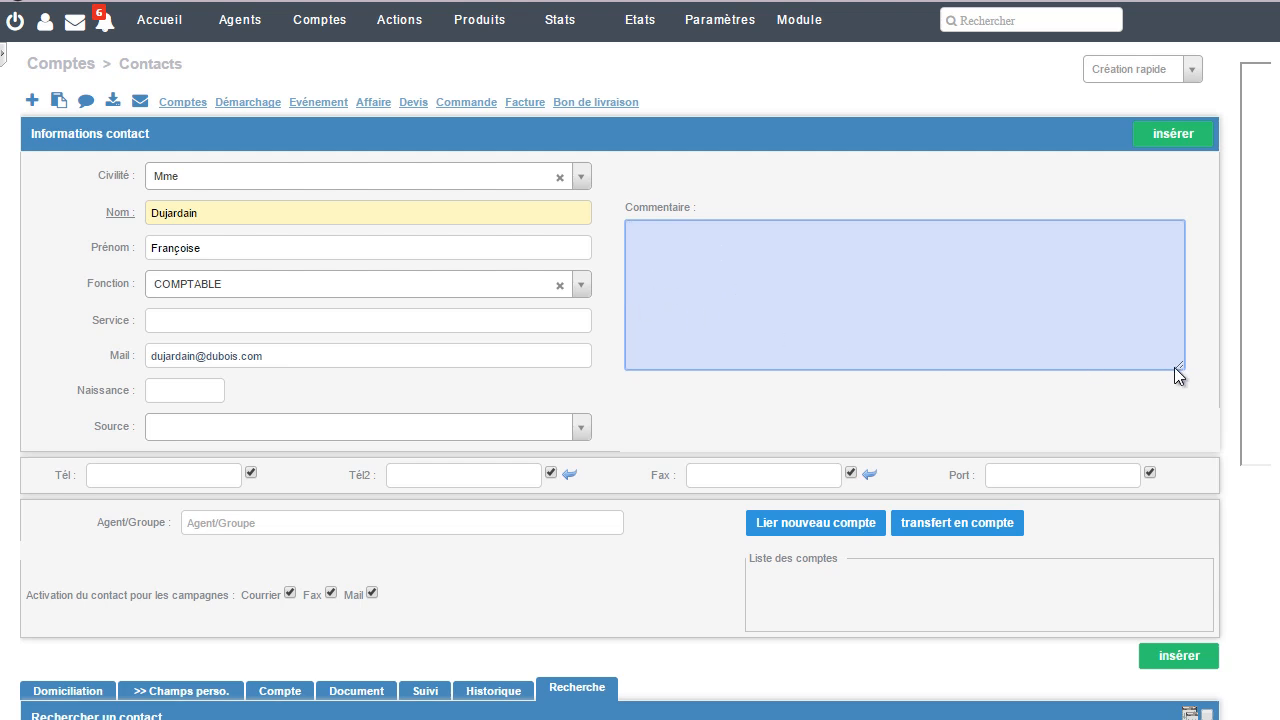
mouse_move(1180, 367)
mouse_down()
mouse_move(1184, 411)
mouse_move(1178, 360)
mouse_up()
click(576, 430)
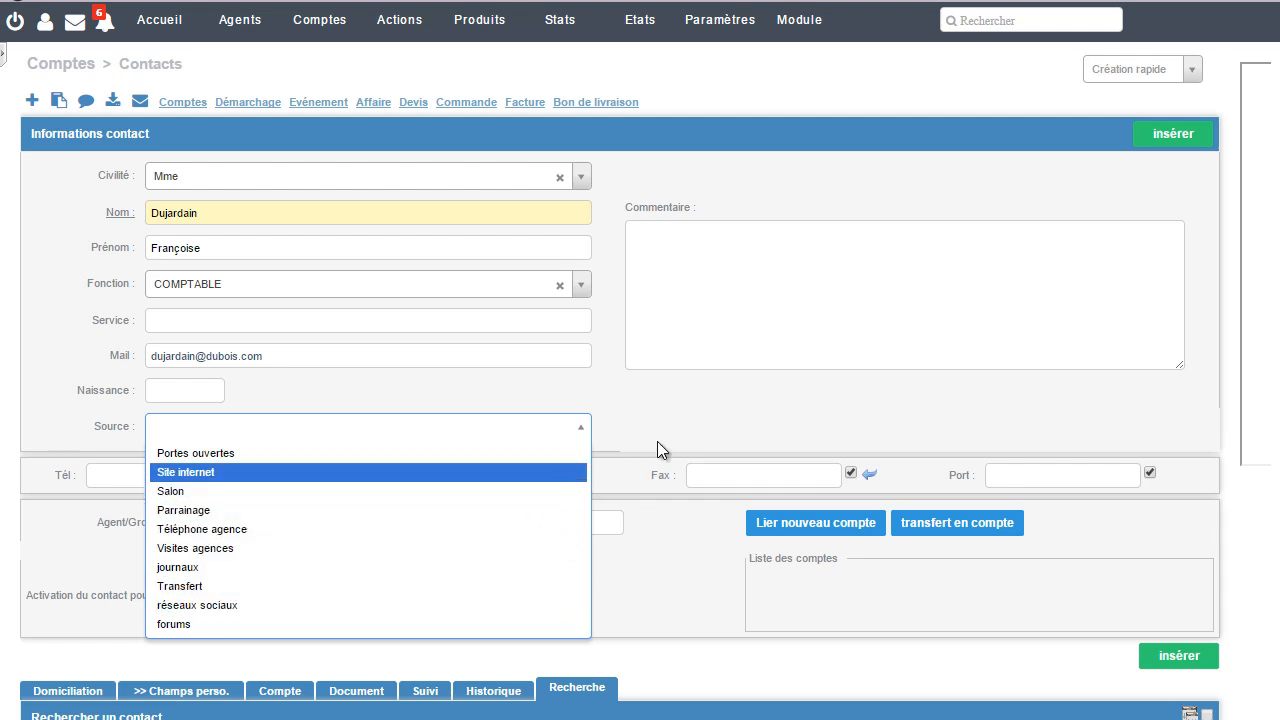
click(679, 423)
Step: Enter the contact's mobile phone number
click(1042, 480)
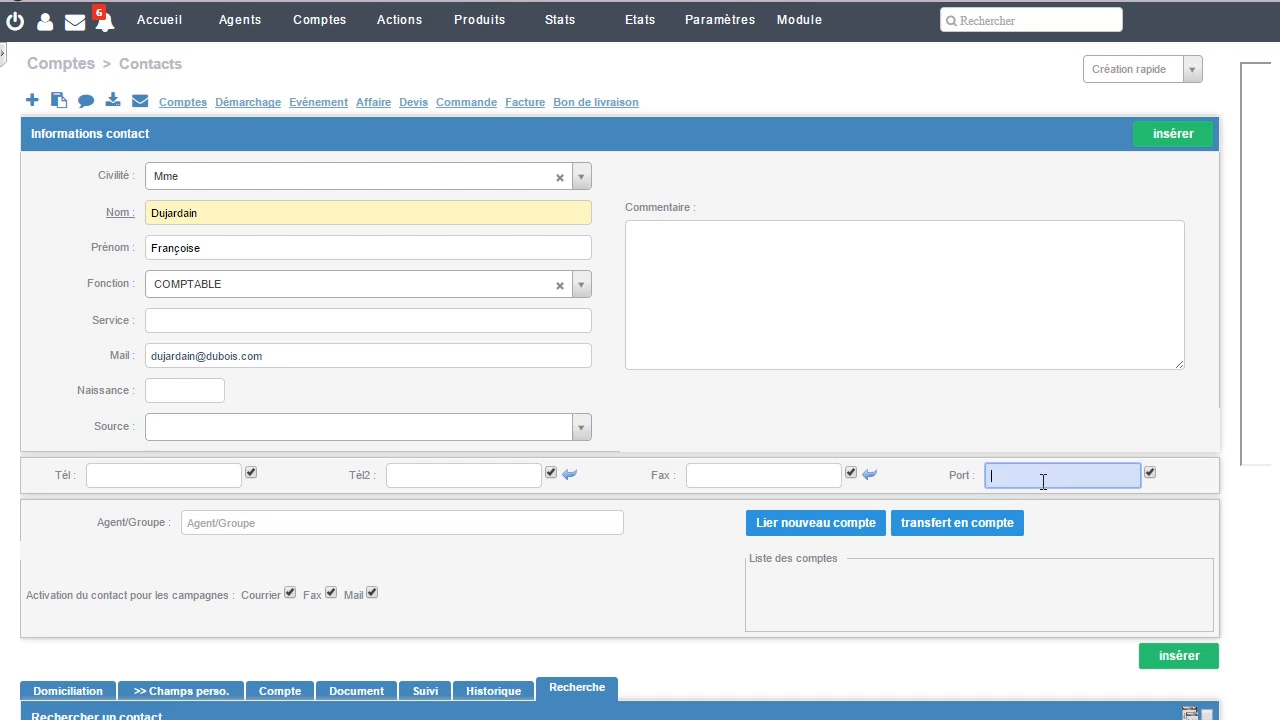
Step: Assign the responsible agent to the contact by name and insert the new contact record
click(235, 521)
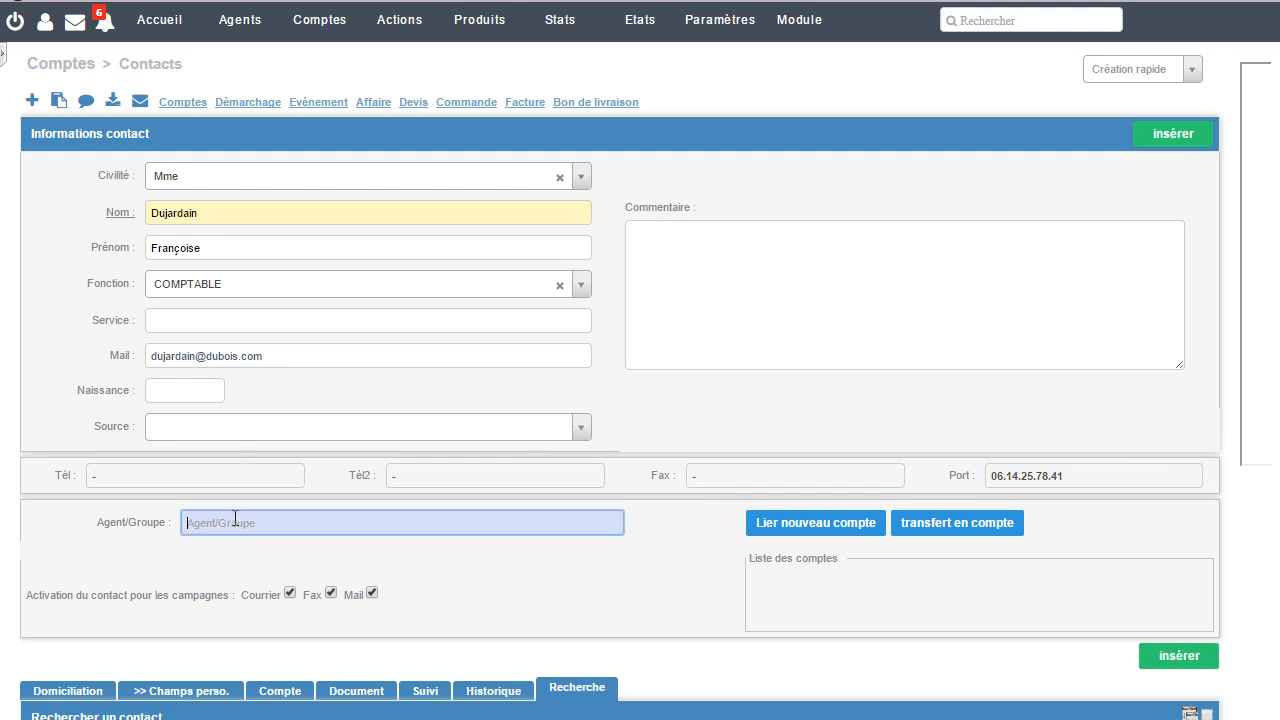
text(Ver)
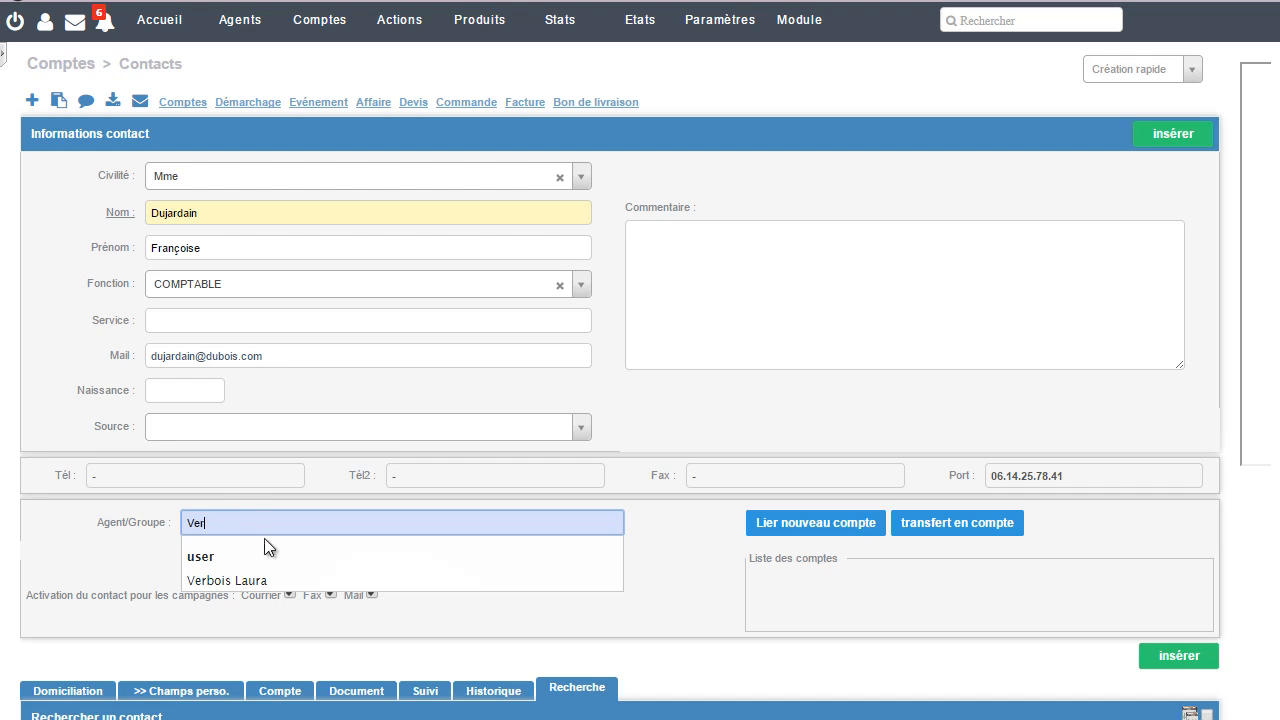
click(270, 581)
click(1165, 662)
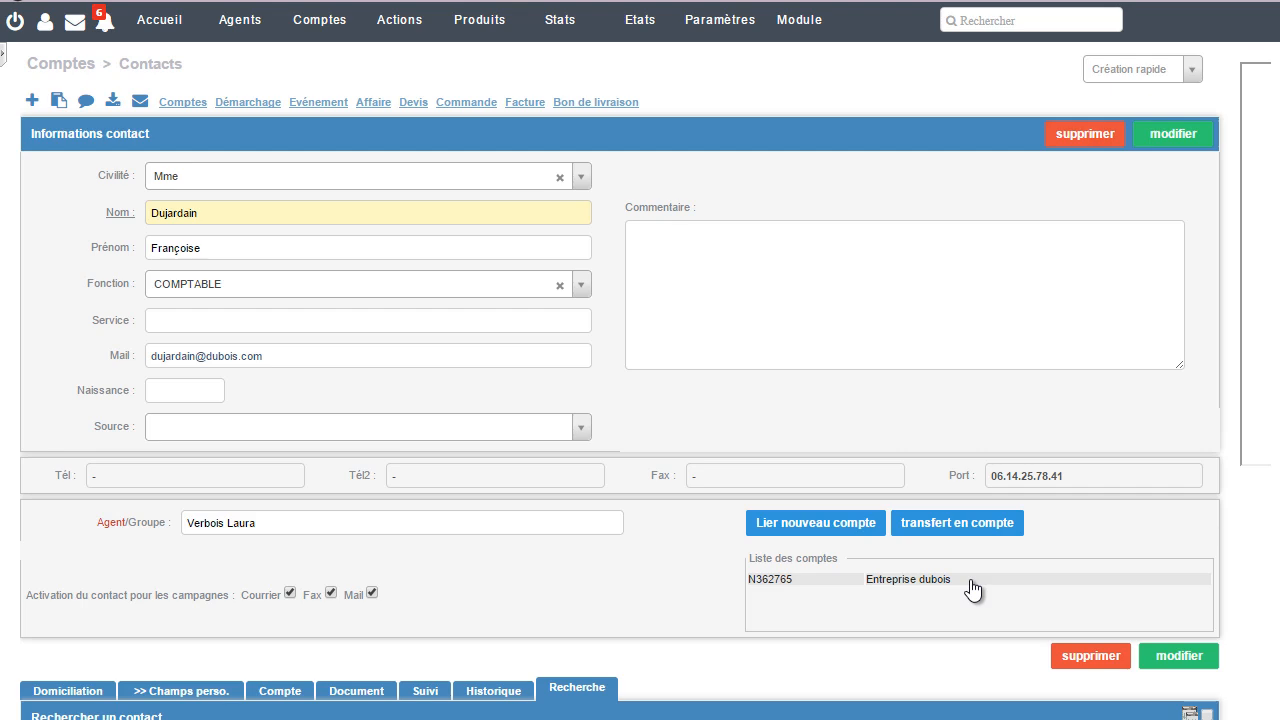
Step: Examine the saved contact's domiciliation, custom-field and document sections, including the document filtering and linking options
scroll(966, 570, down, 3)
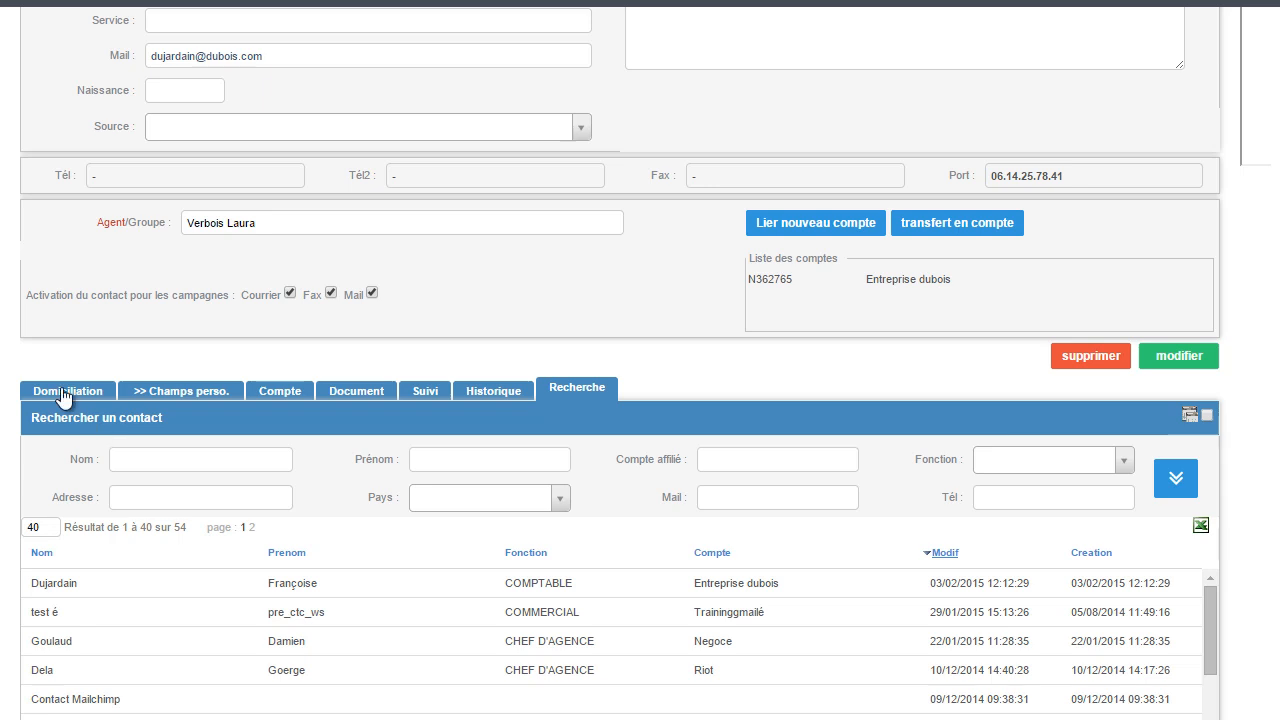
click(65, 393)
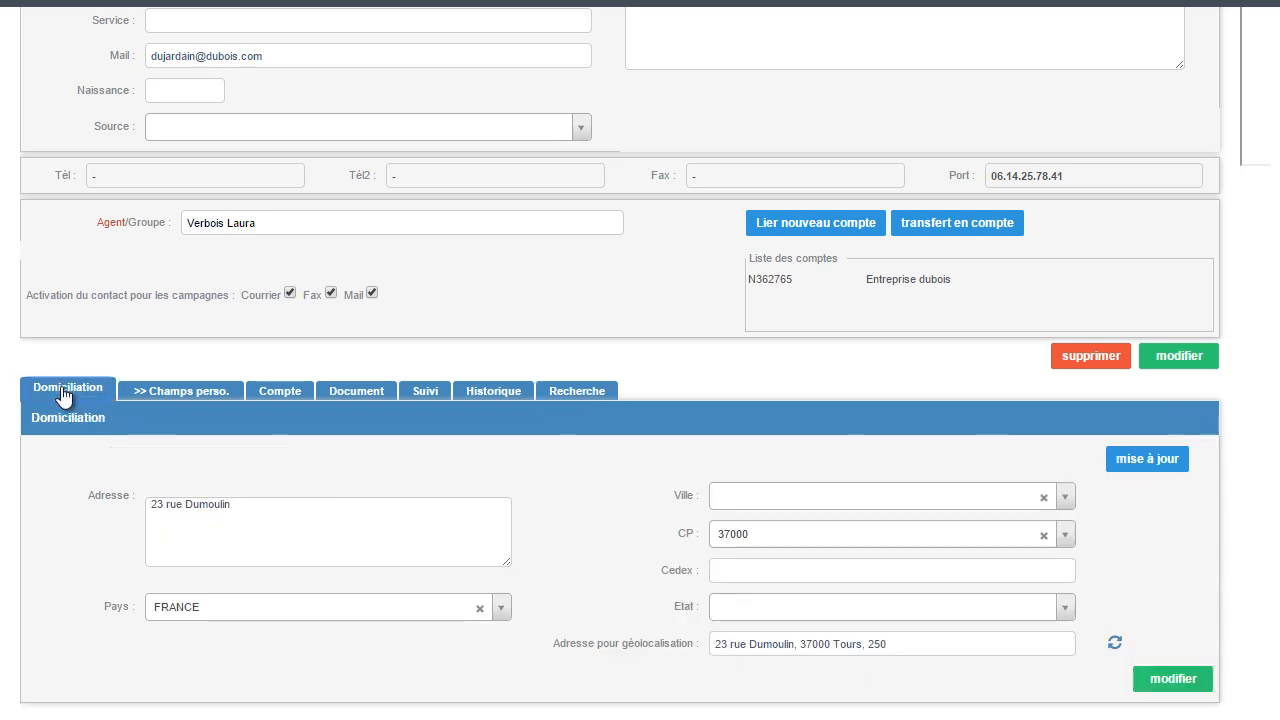
click(182, 395)
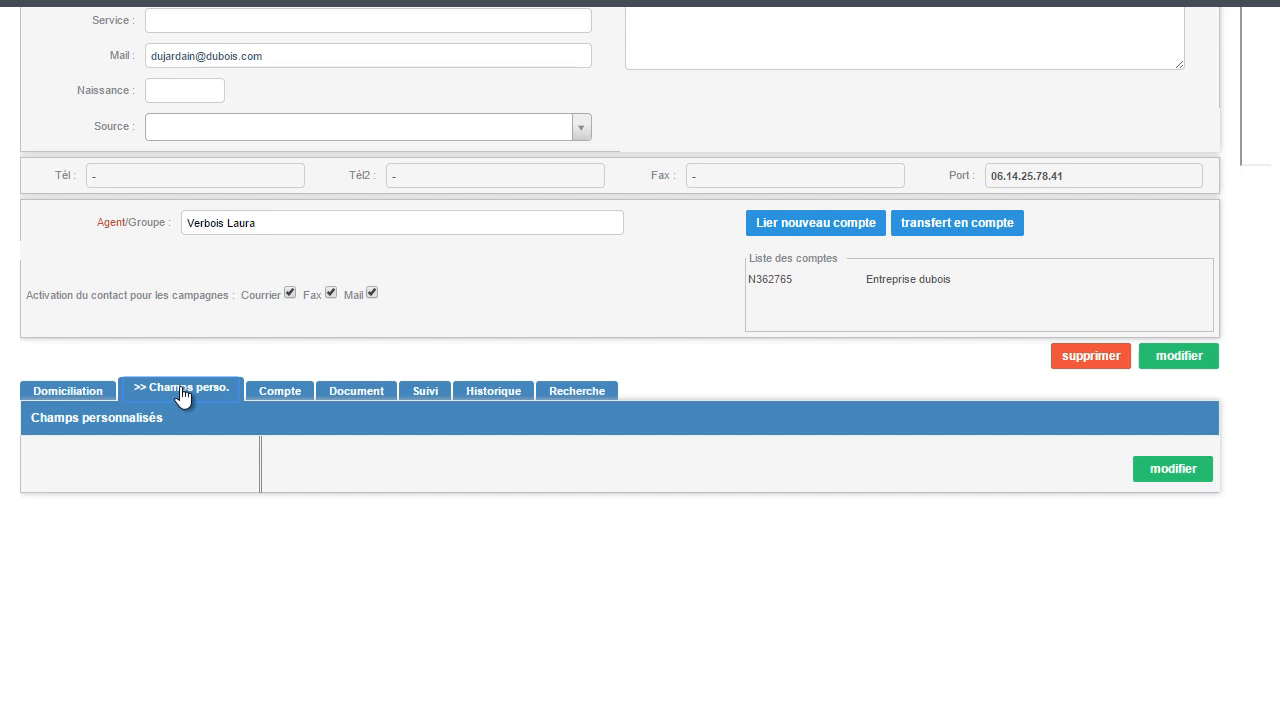
click(364, 392)
scroll(431, 485, down, 1)
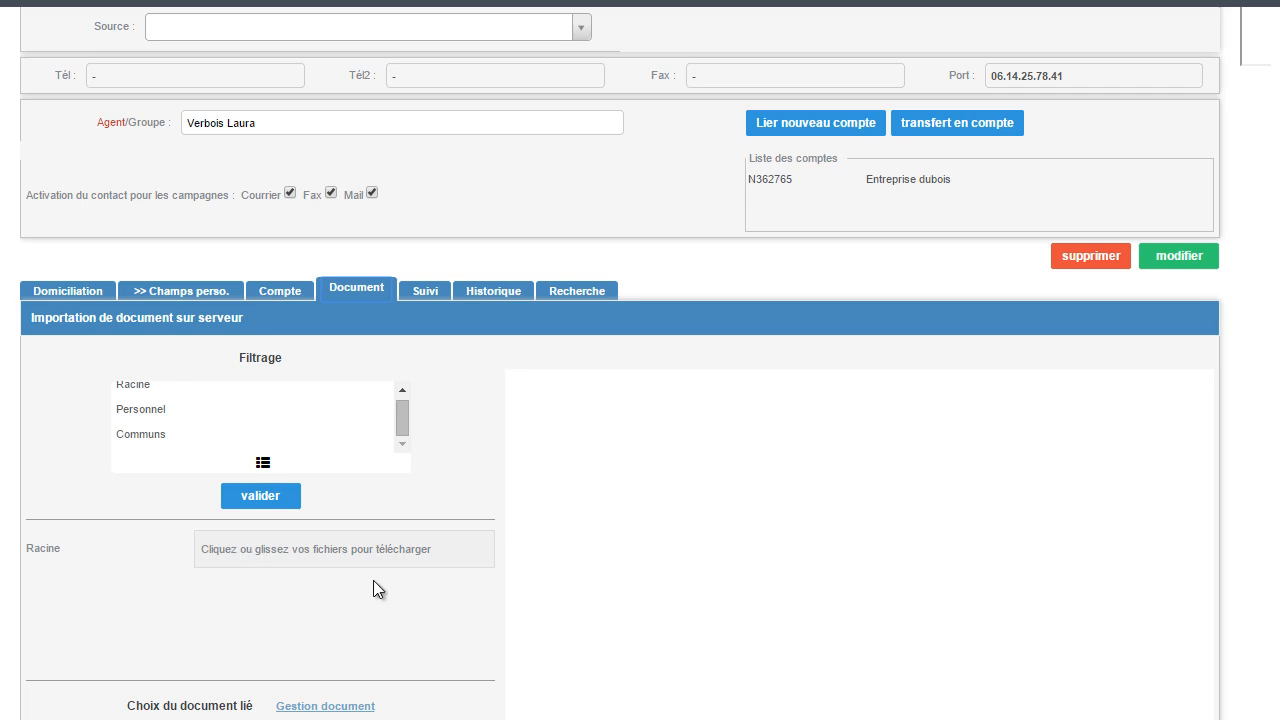
scroll(380, 575, down, 1)
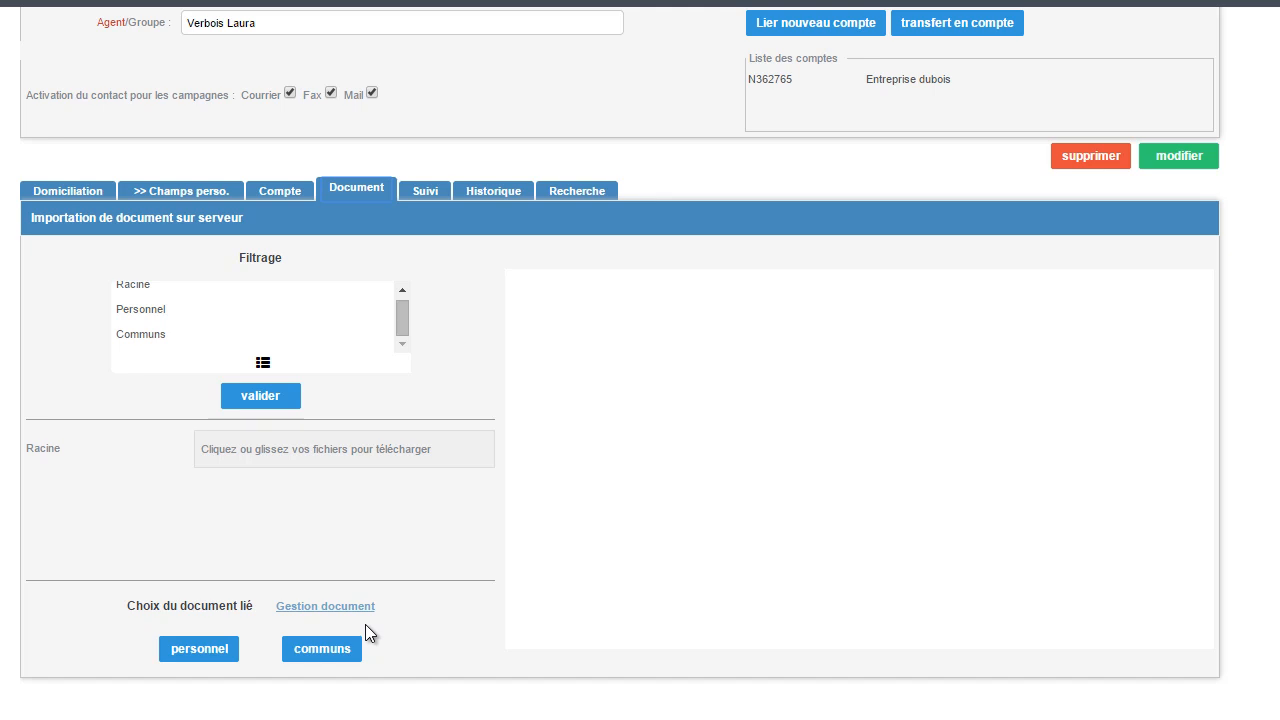
Step: Search the contacts by the new contact's last name and open the matching contact record
click(564, 190)
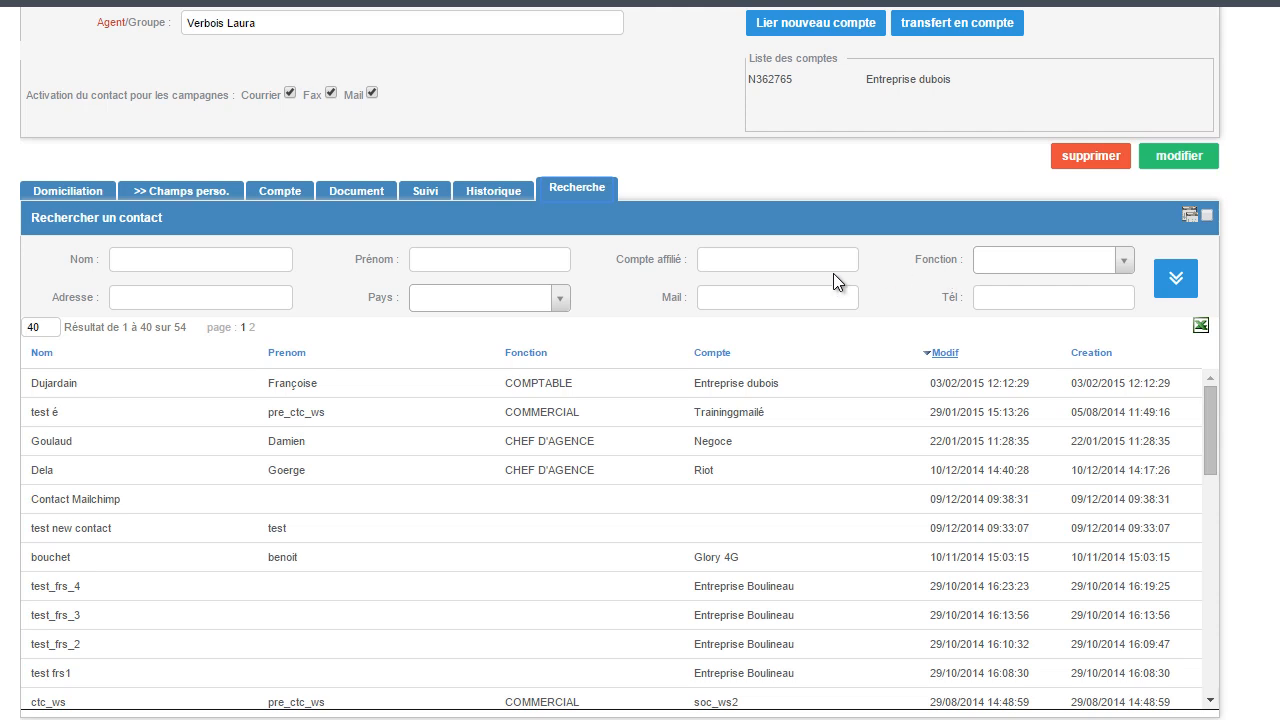
click(132, 268)
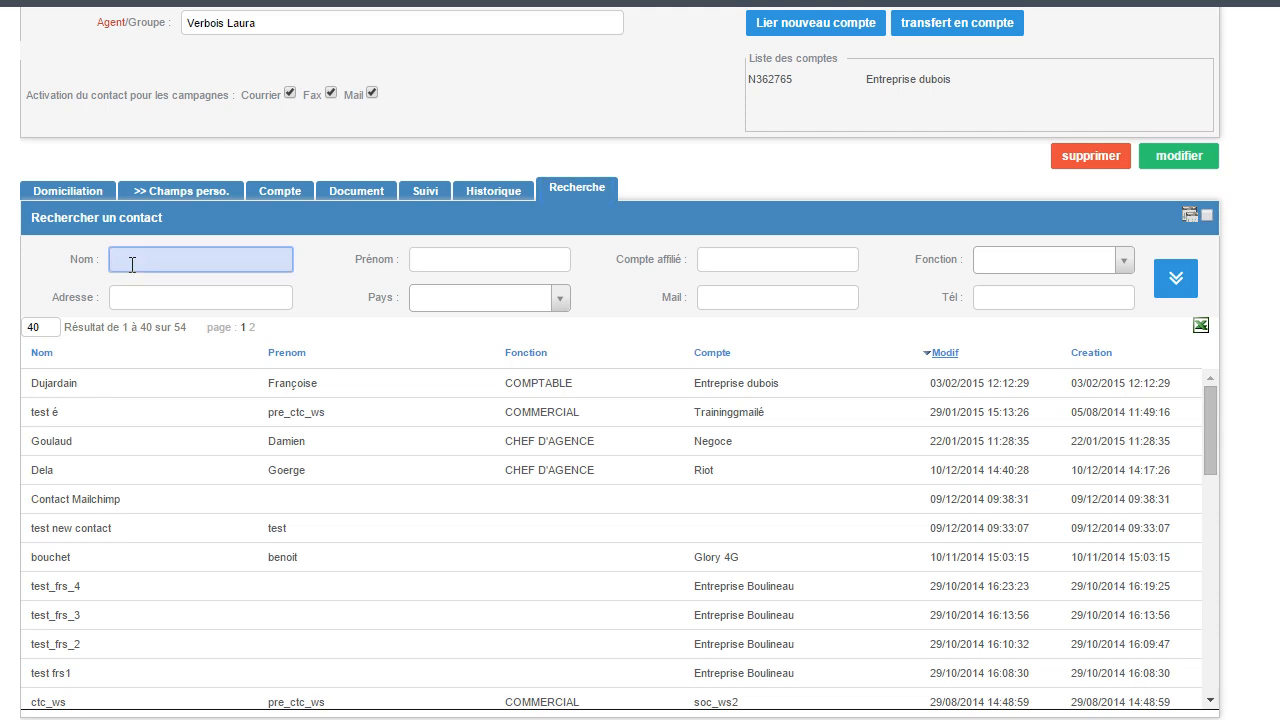
text(Dujardain)
click(1176, 278)
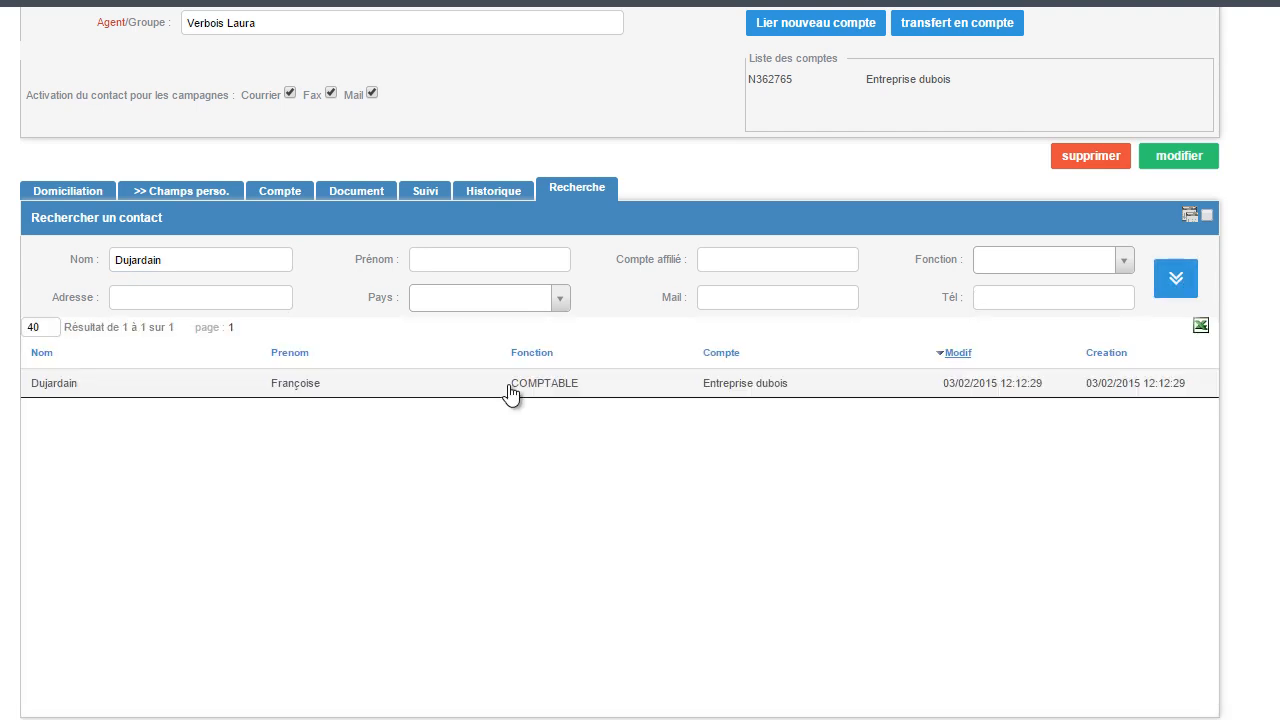
click(509, 386)
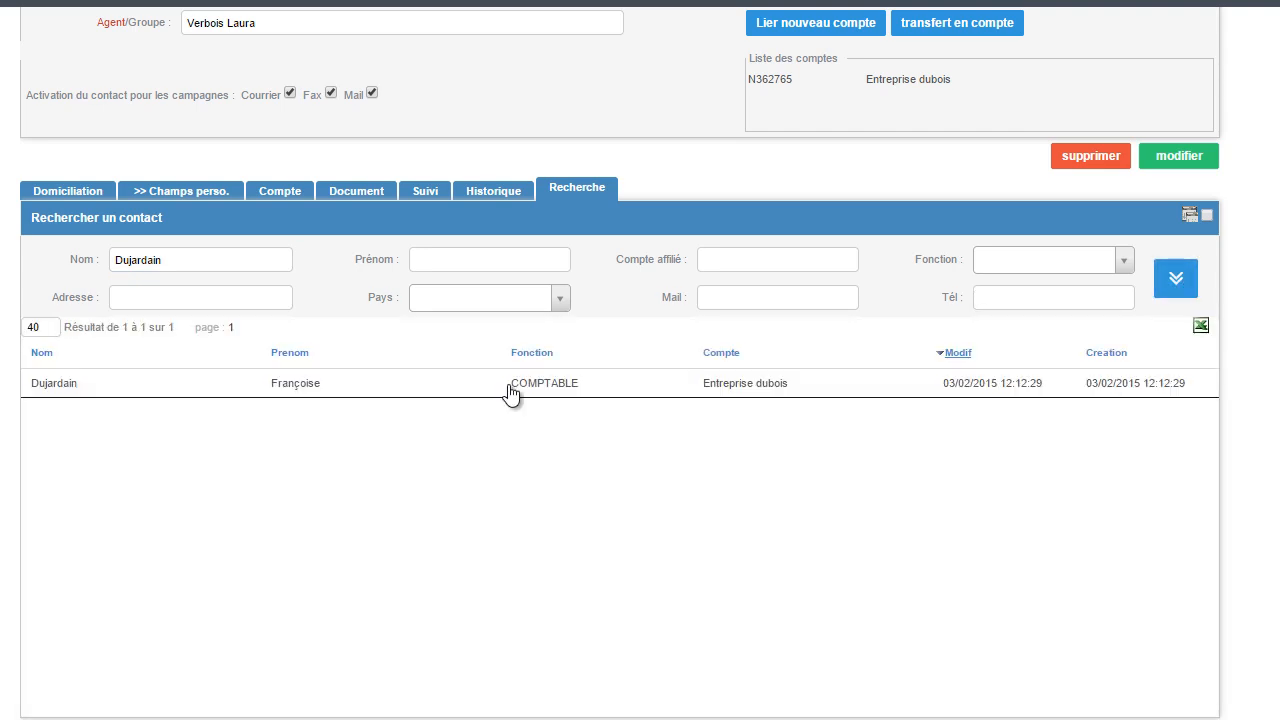
scroll(509, 387, up, 2)
scroll(509, 391, up, 3)
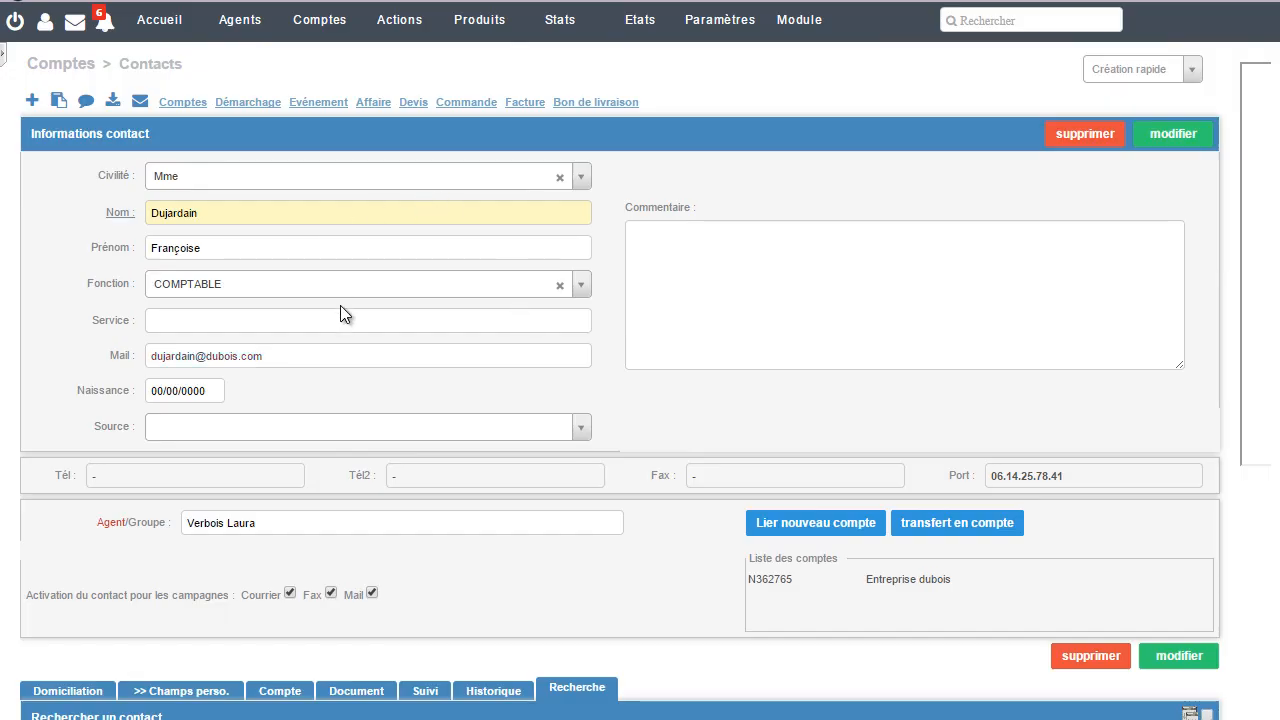
Step: Send the contact an e-mail based on the modelemail.html template with the subject "Suite à notre rendez-vous"
click(137, 103)
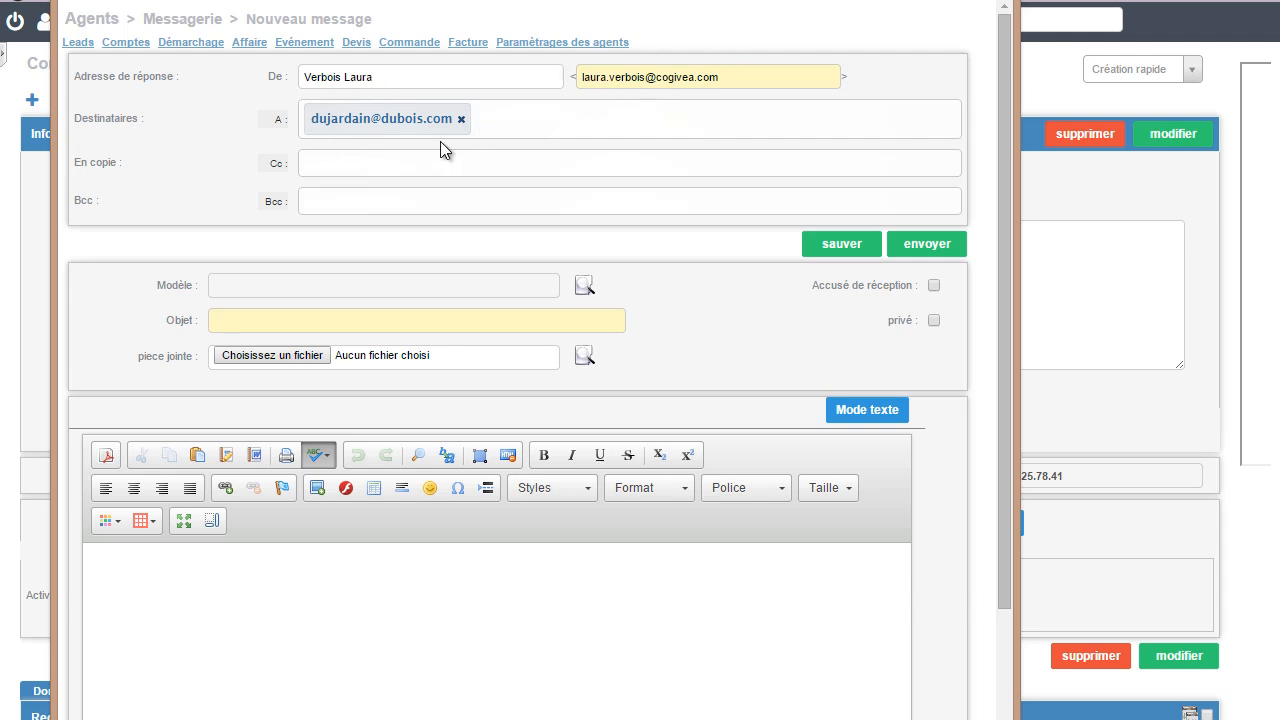
click(585, 287)
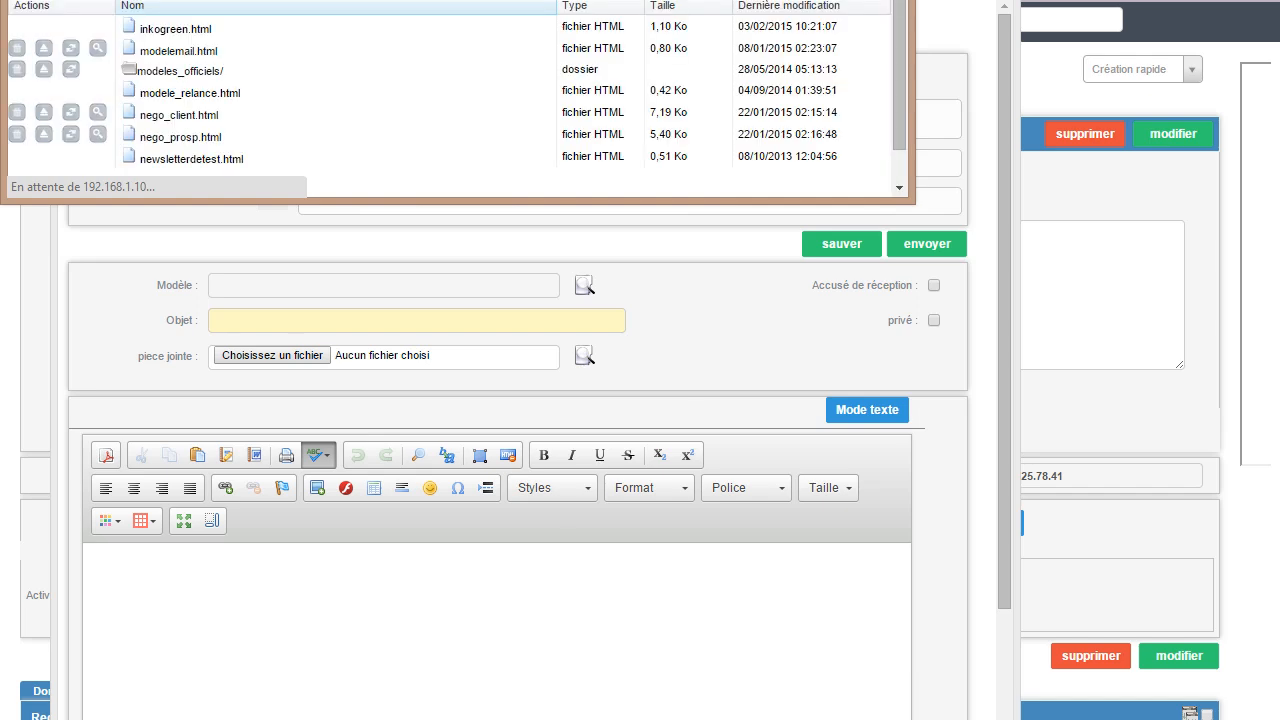
click(176, 52)
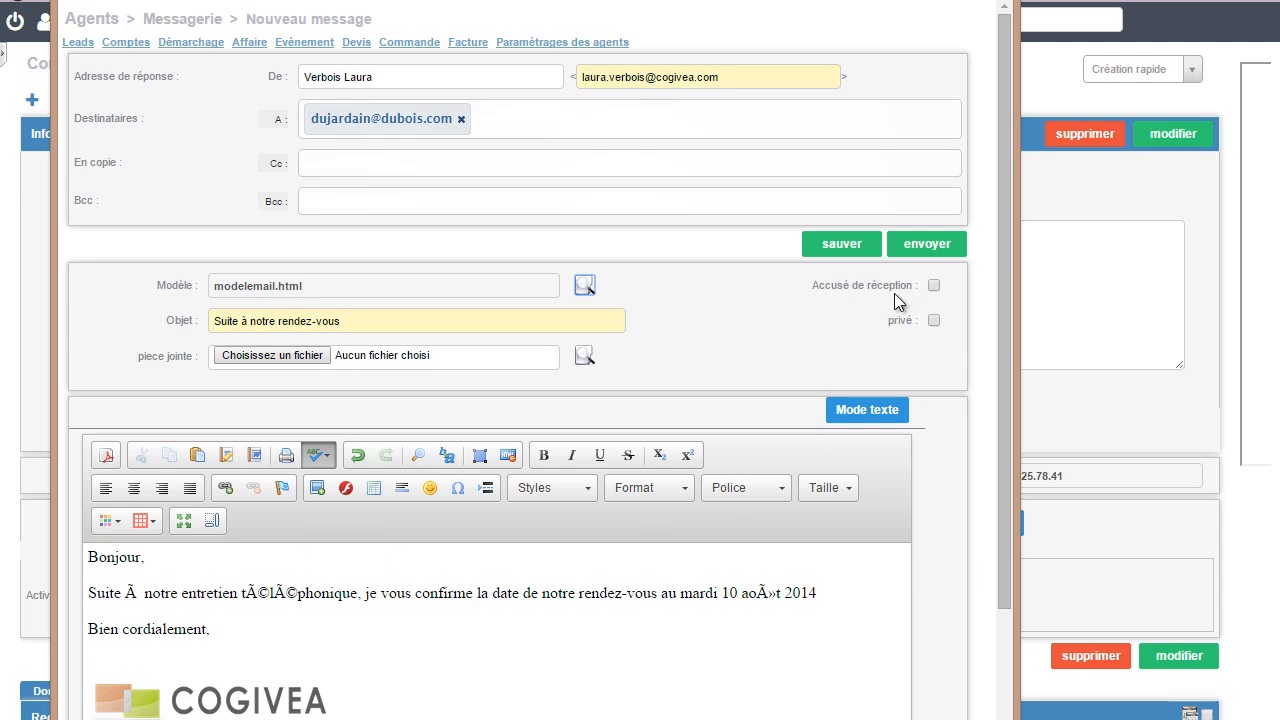
click(940, 250)
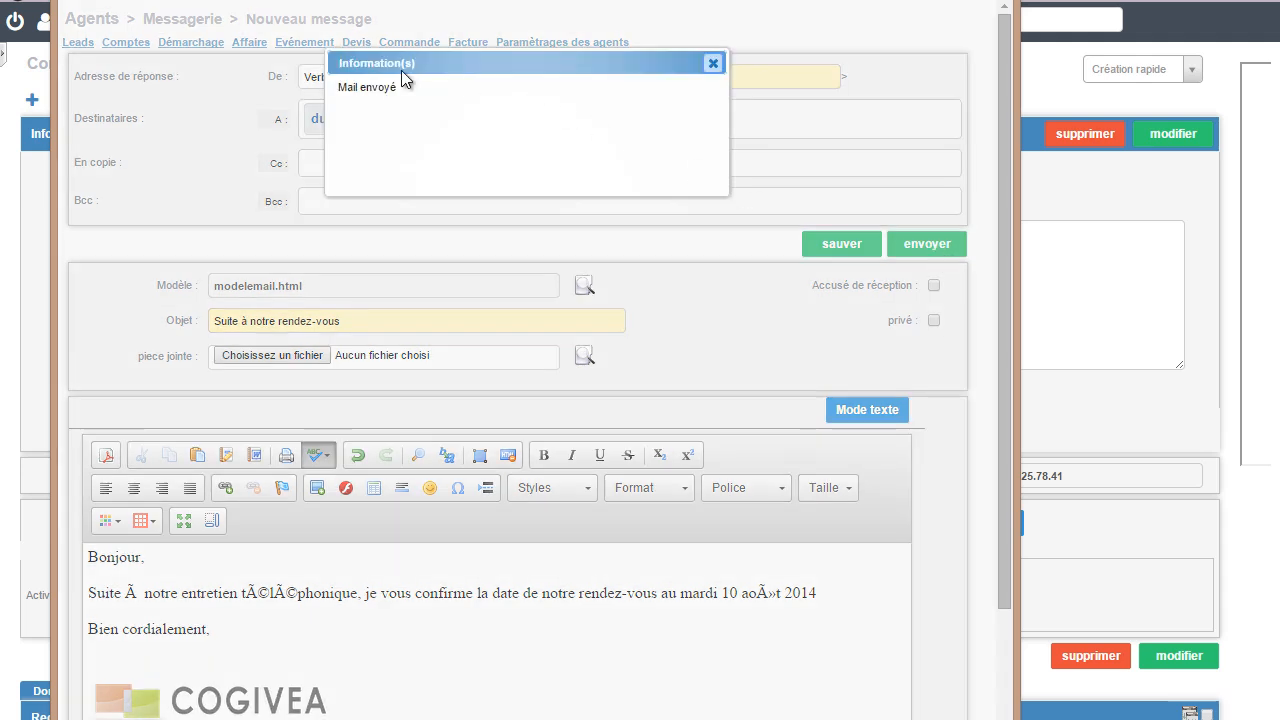
click(713, 63)
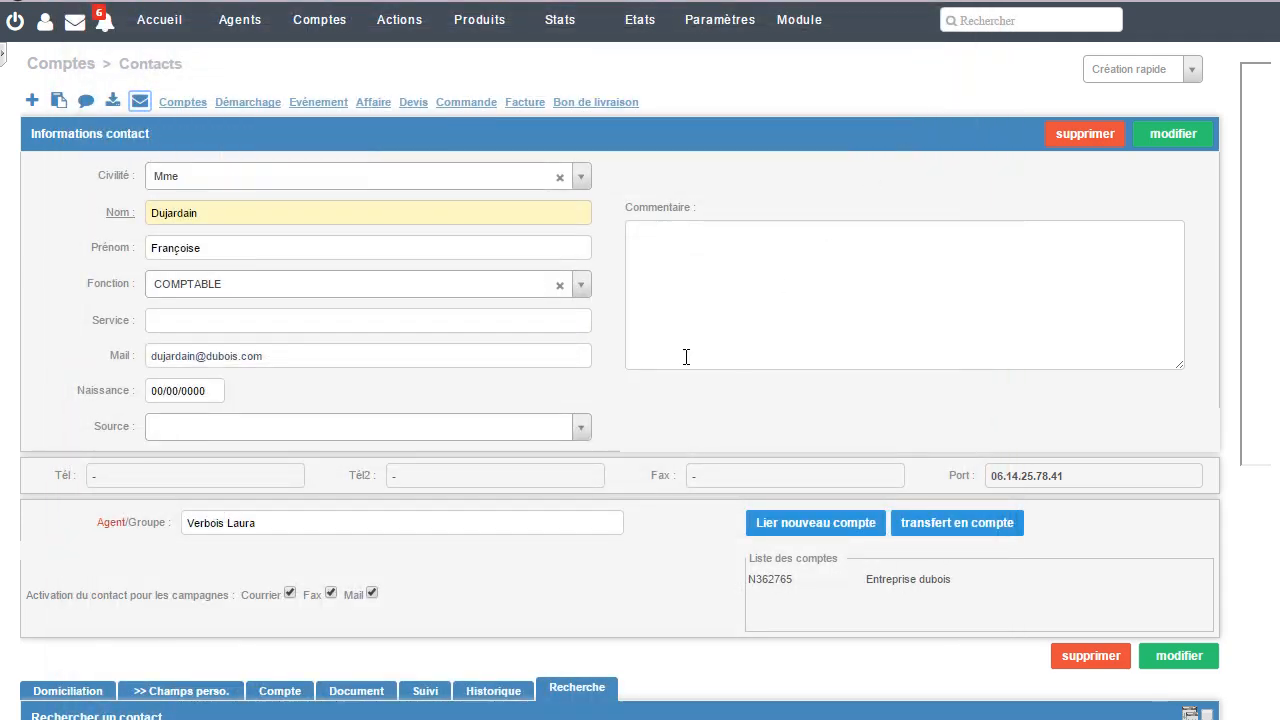
Step: Show all follow-up entries of the contact and read the sent message "Suite à notre rendez-vous"
scroll(689, 357, down, 3)
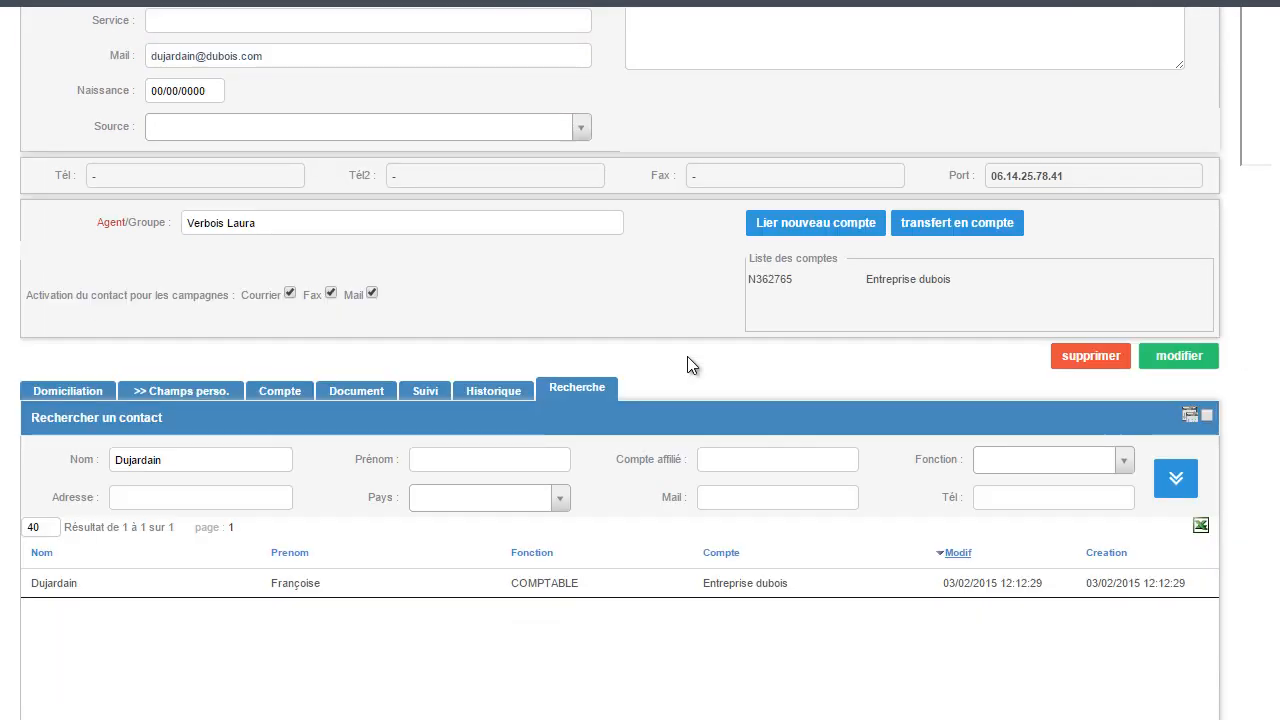
click(424, 402)
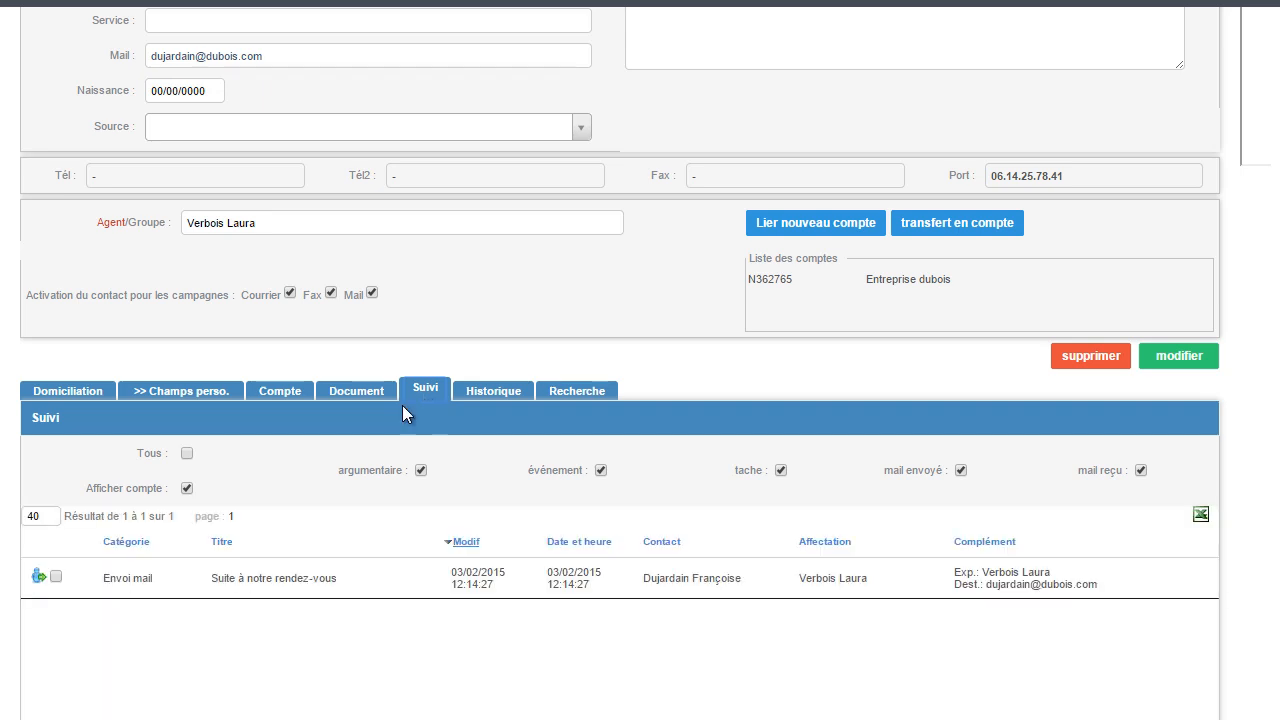
click(188, 454)
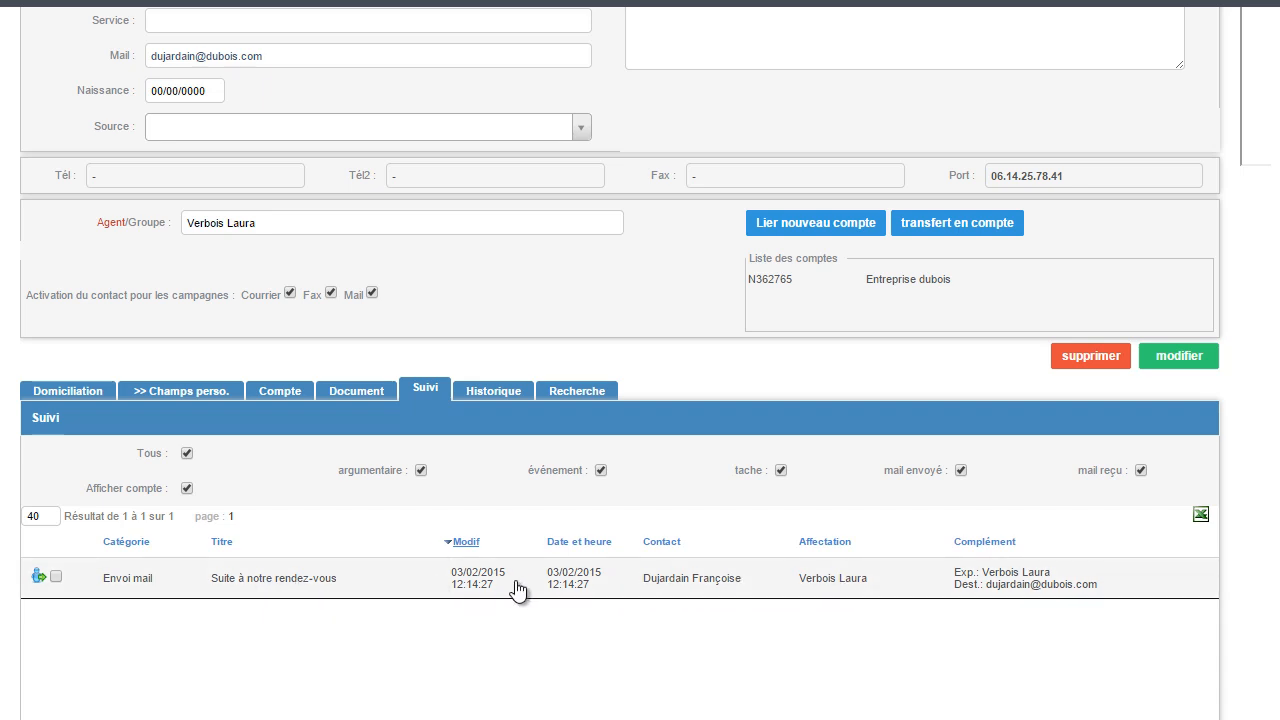
click(657, 590)
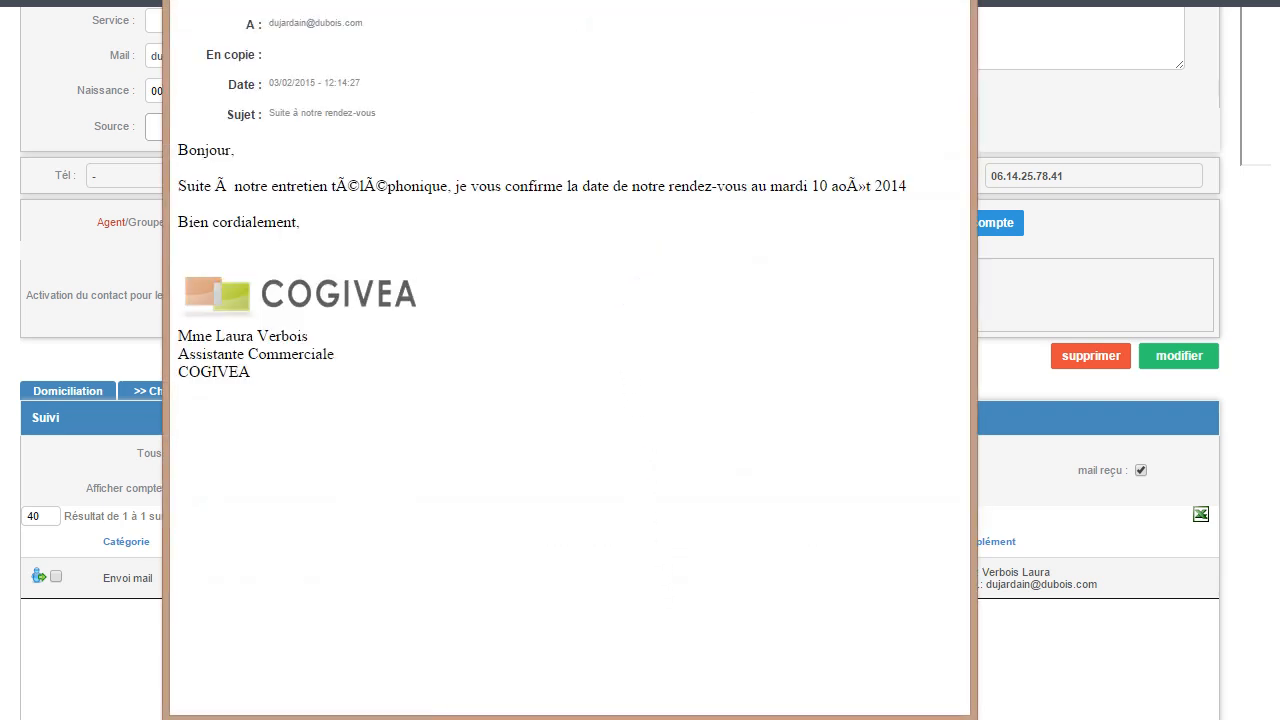
click(956, 1)
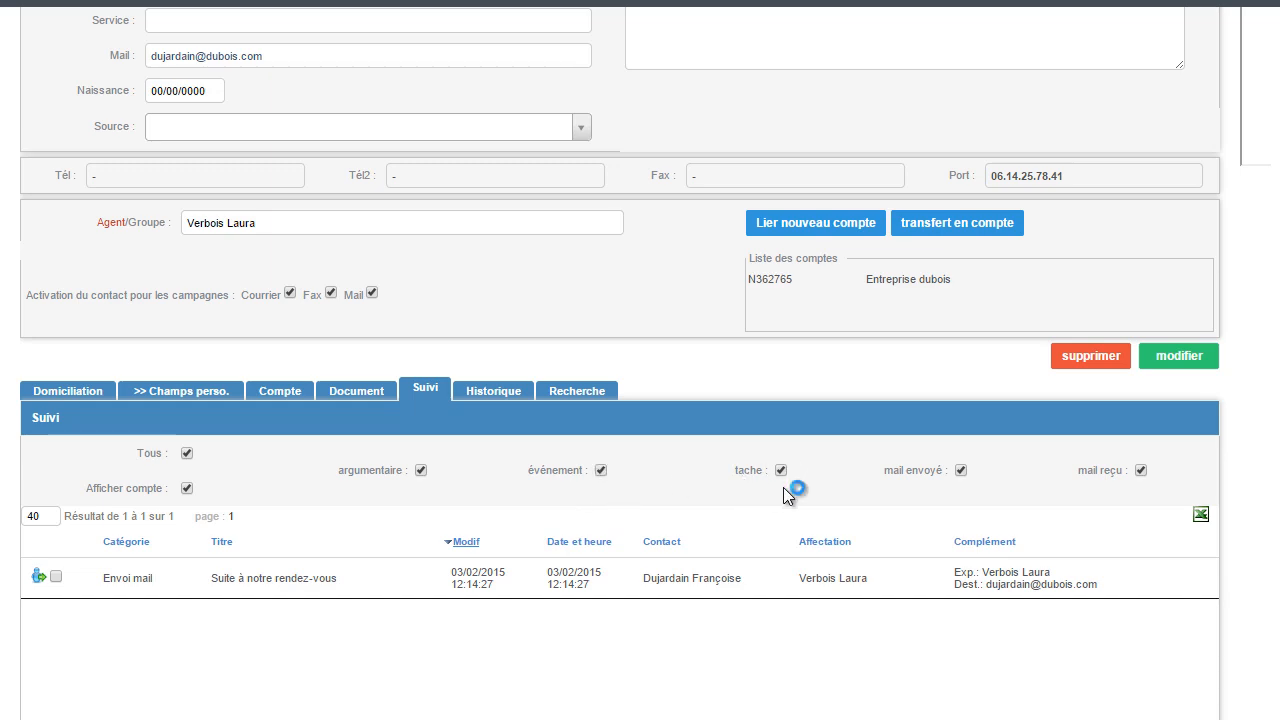
Step: Start a new event from the contact record, titled "Rendez-vous prospect", with the type RDV d'affaire
scroll(783, 487, up, 3)
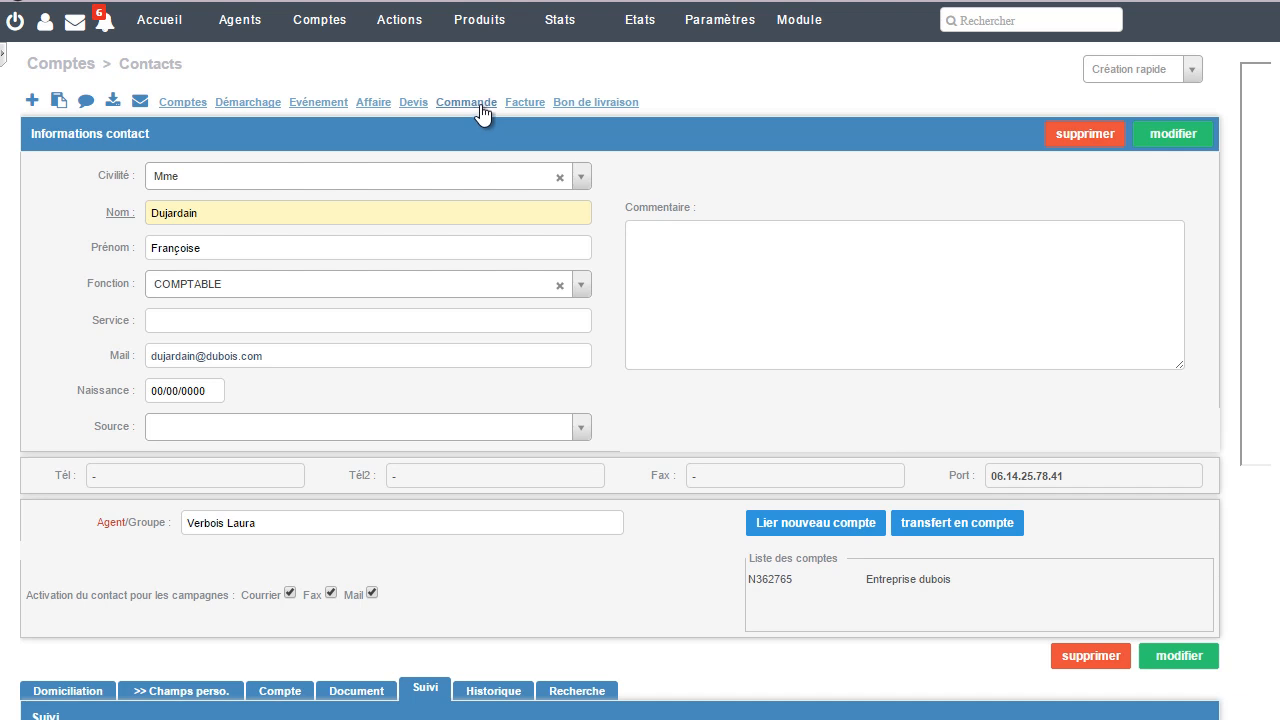
click(306, 109)
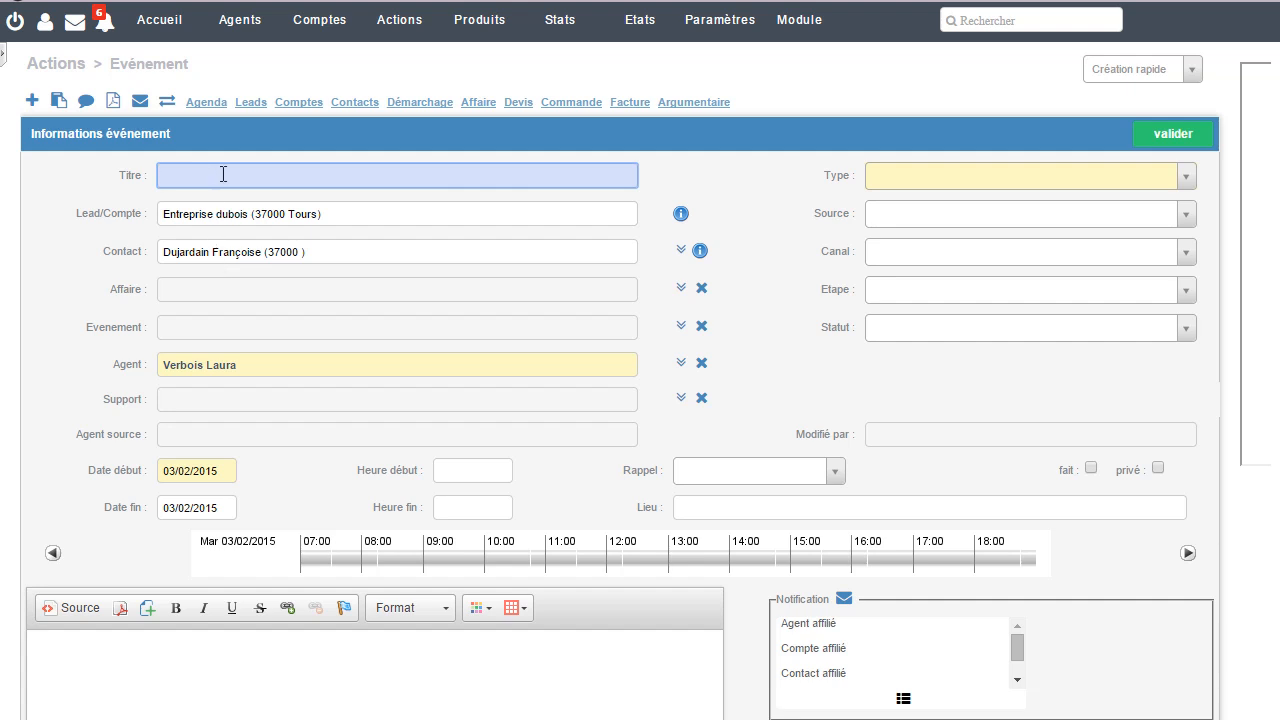
text(Rendez-vous prospect)
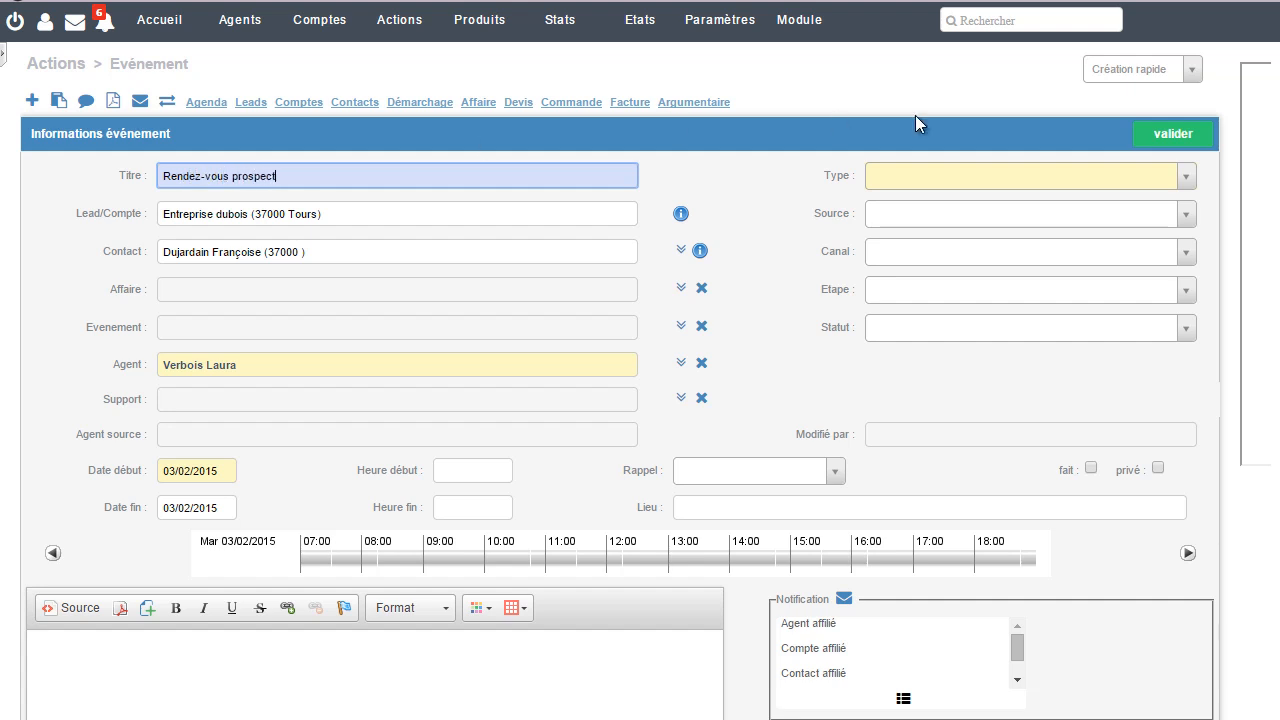
click(1186, 176)
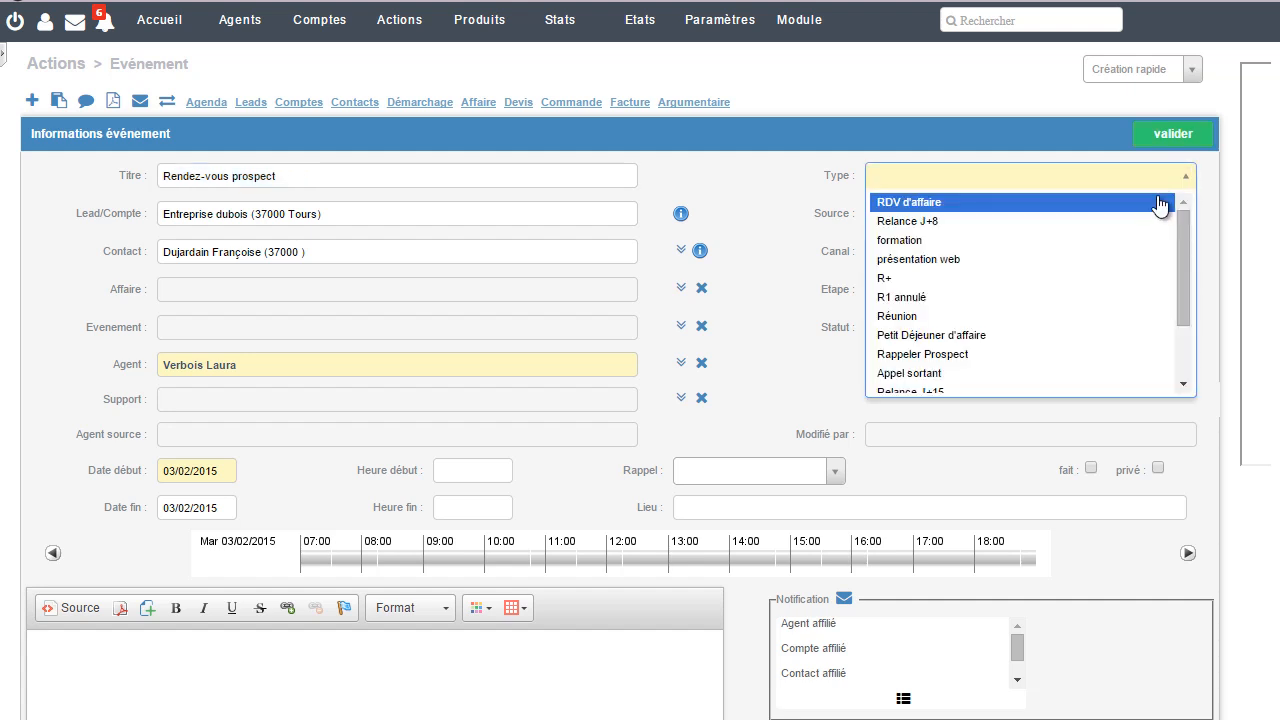
click(1156, 204)
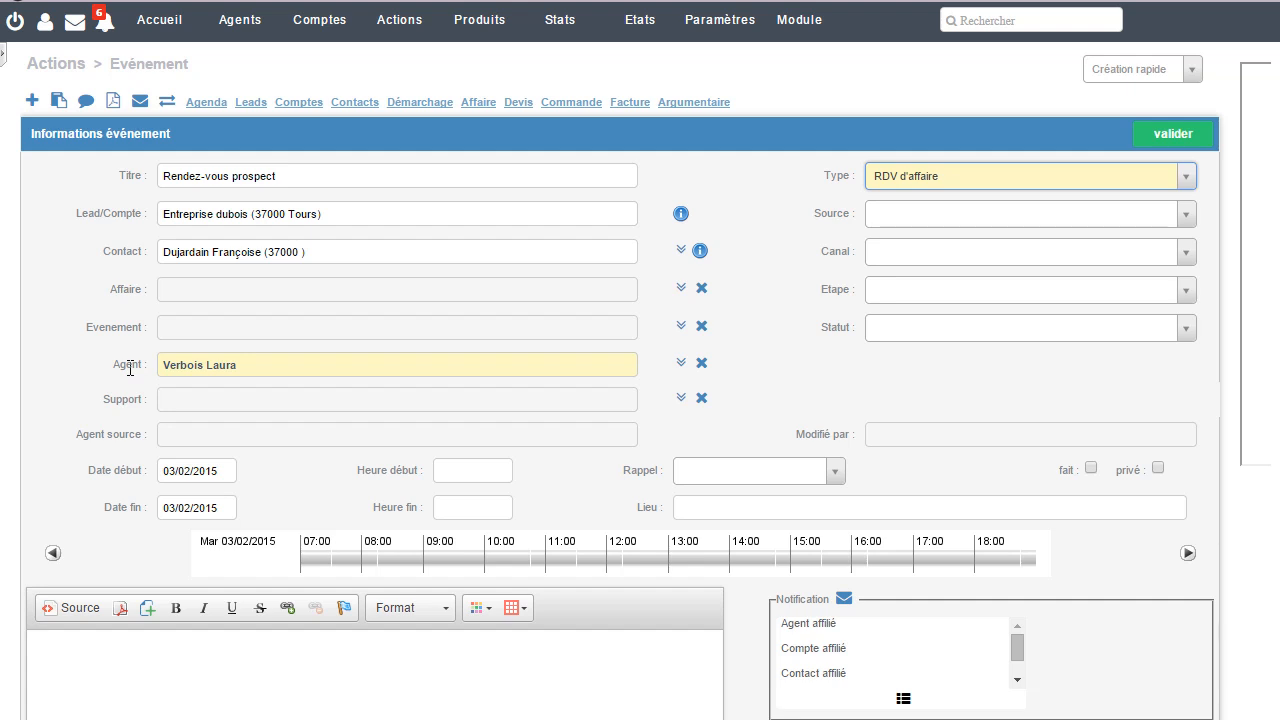
Step: Schedule the event from 10:00 to 11:00 and save it
click(461, 466)
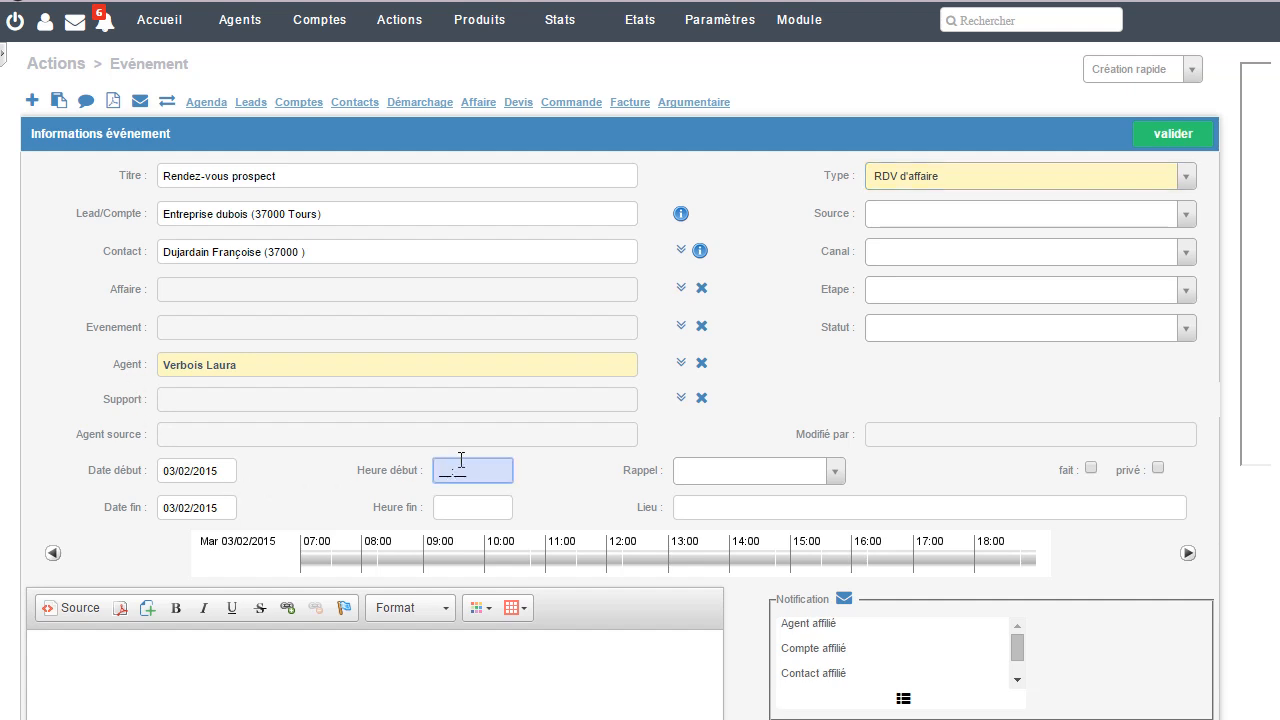
text(1000)
click(489, 508)
text(1100)
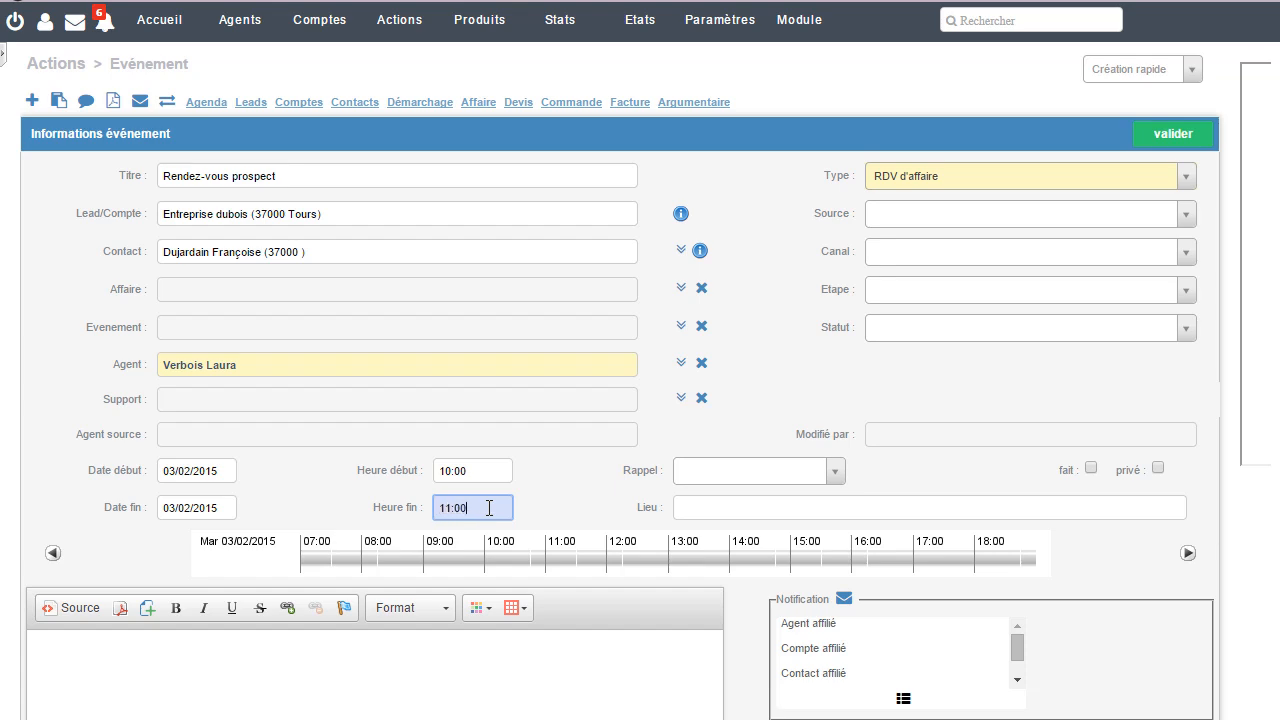
scroll(1030, 420, down, 3)
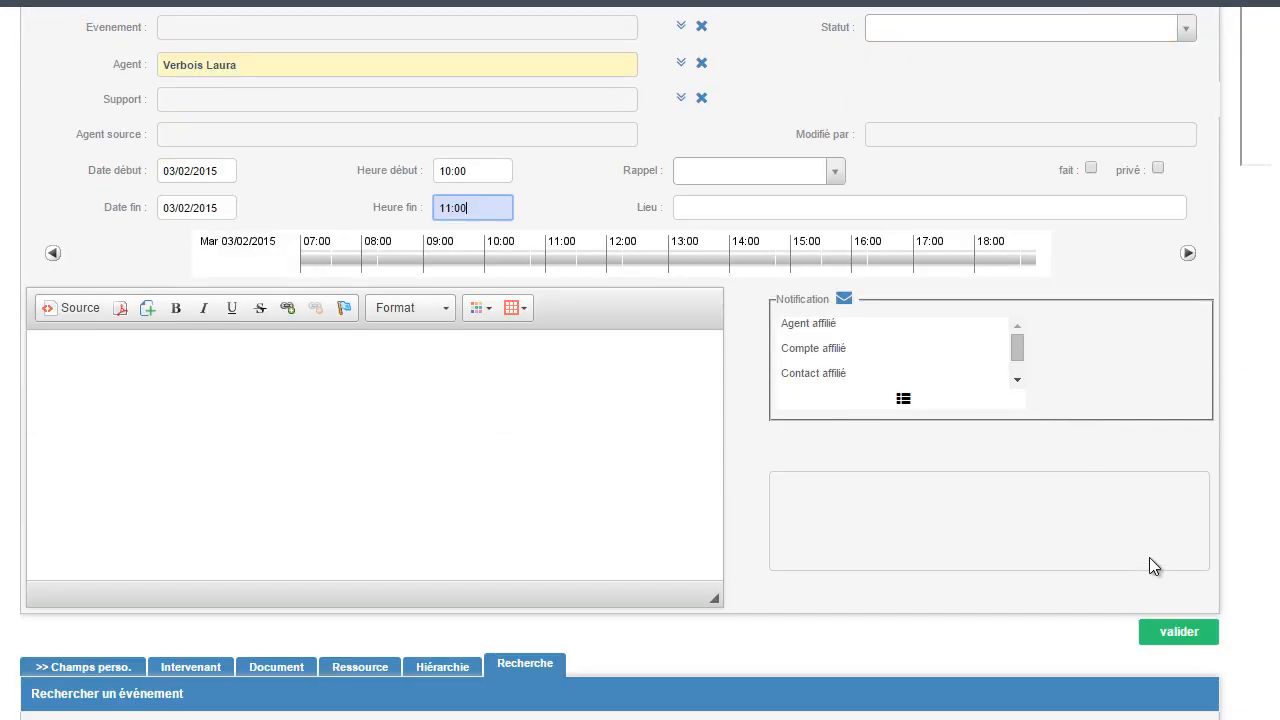
click(1168, 633)
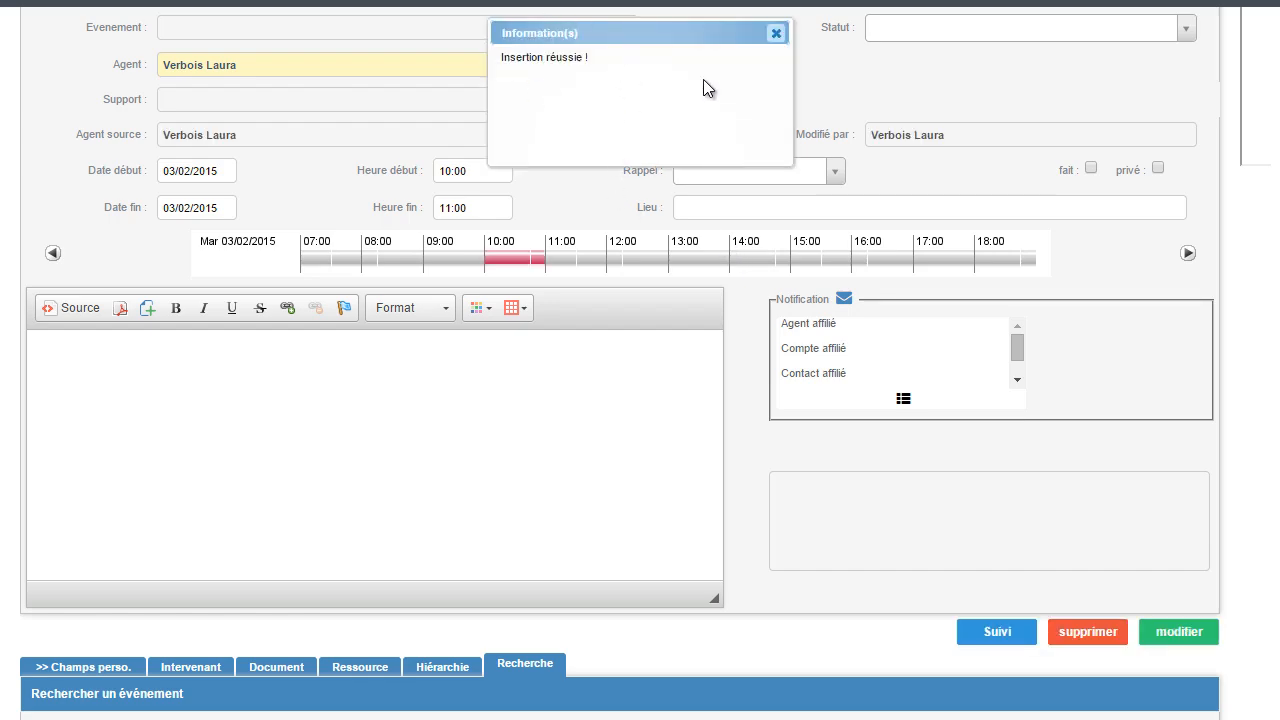
click(775, 34)
Step: Return to the Entreprise dubois account and review its follow-up entries
scroll(526, 275, up, 3)
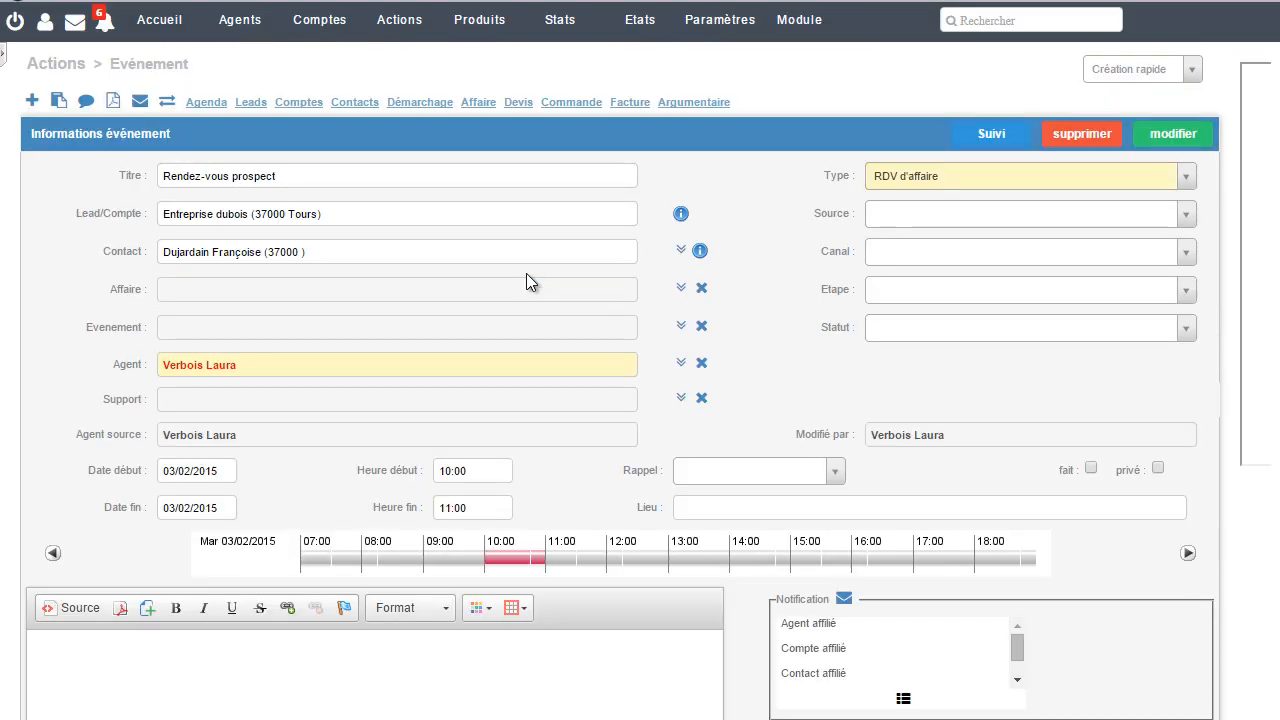
click(316, 30)
click(287, 108)
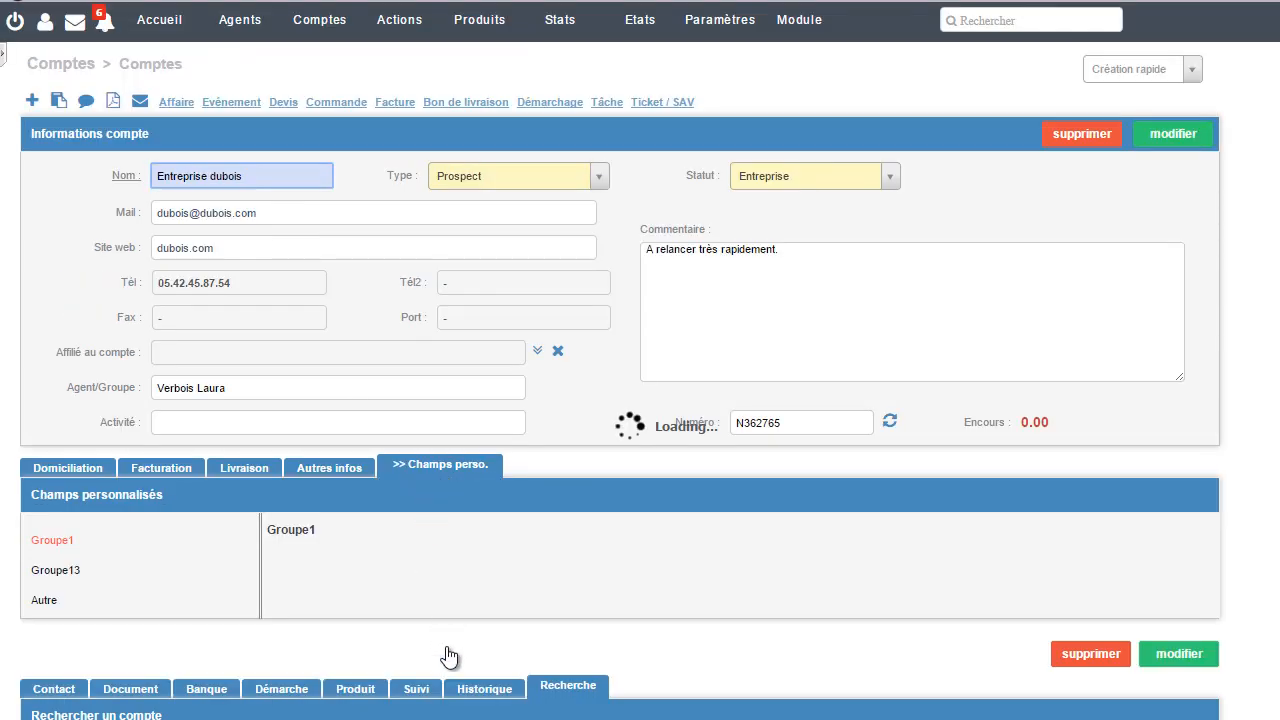
scroll(439, 570, down, 2)
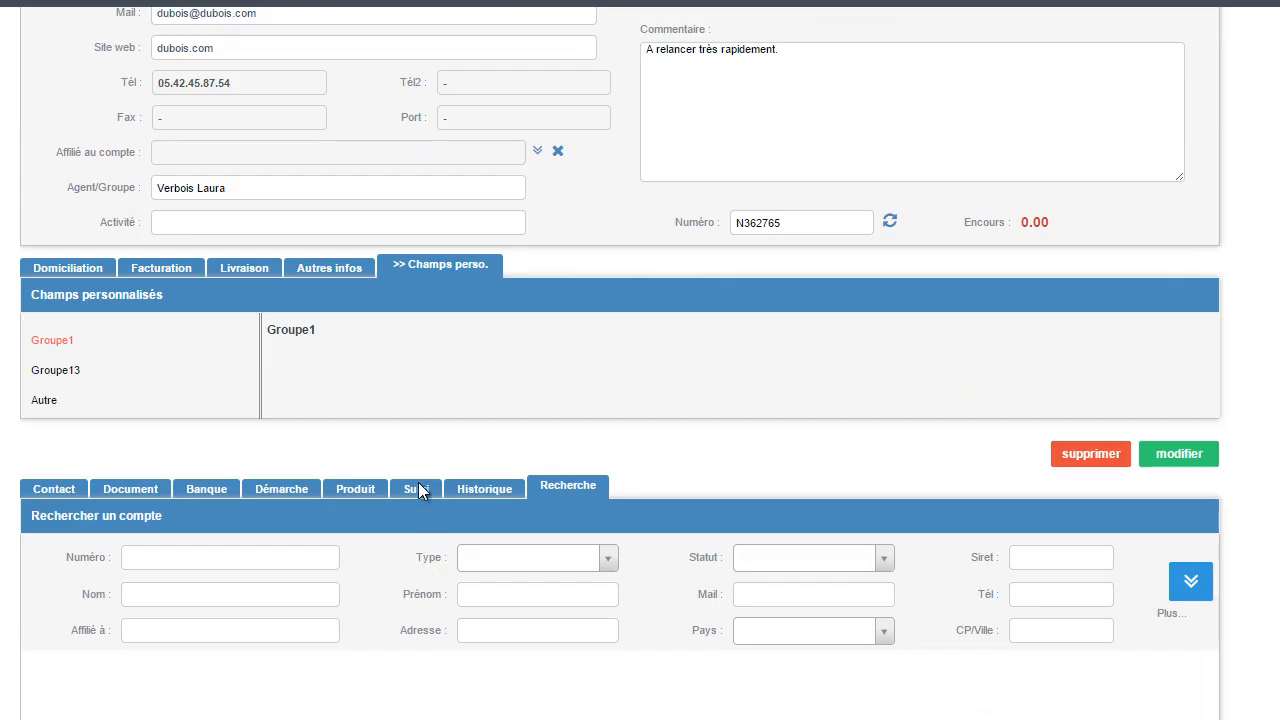
click(416, 488)
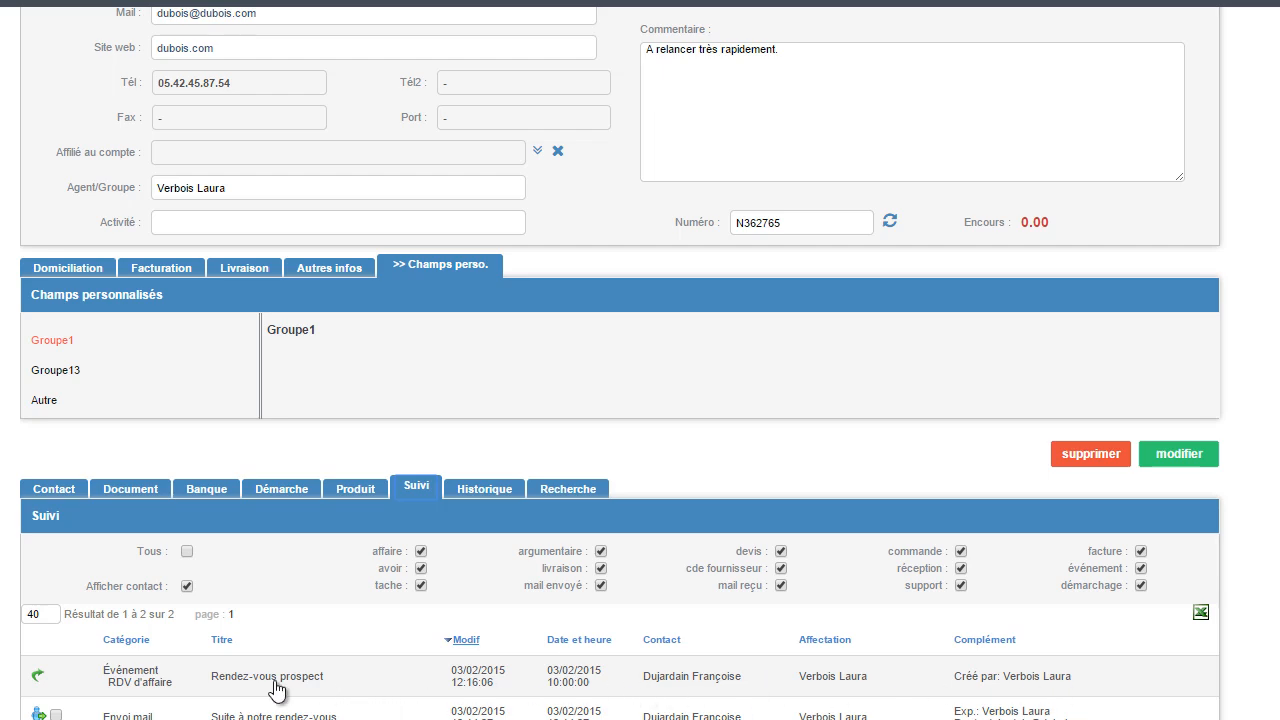
Step: Open the predefined report "Détail des comptes" from the Compte category
scroll(293, 645, up, 2)
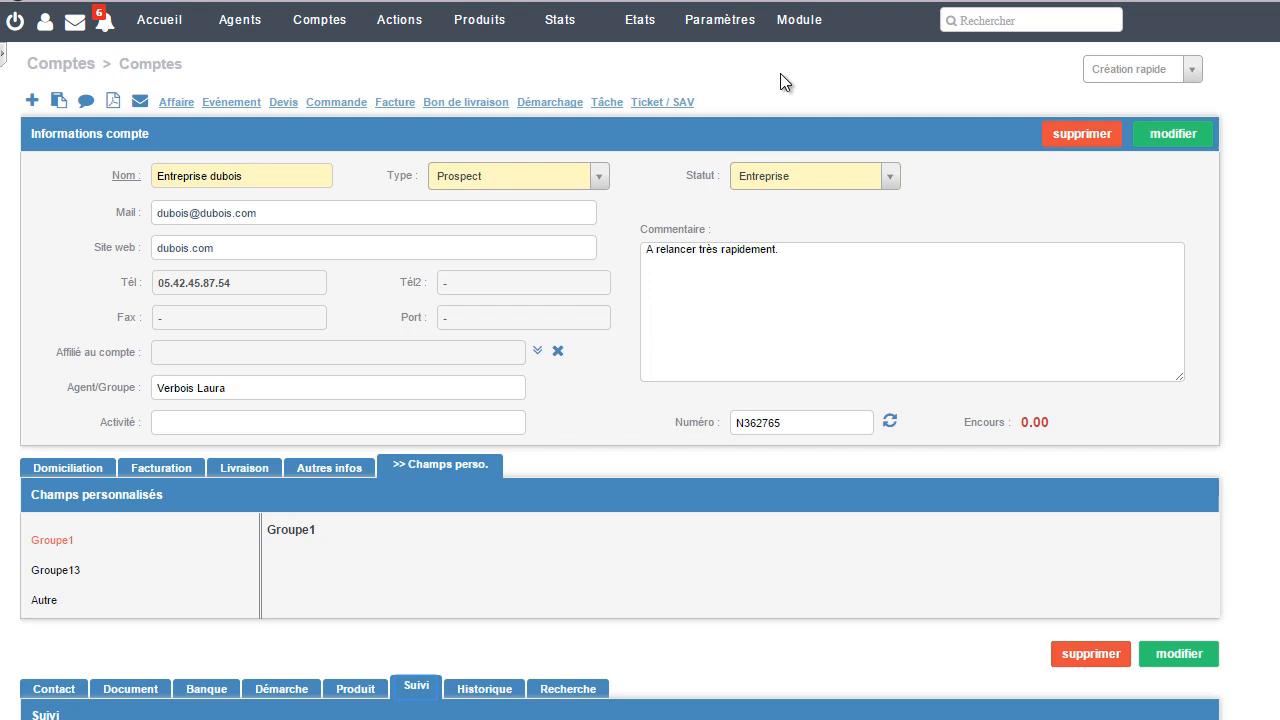
click(640, 20)
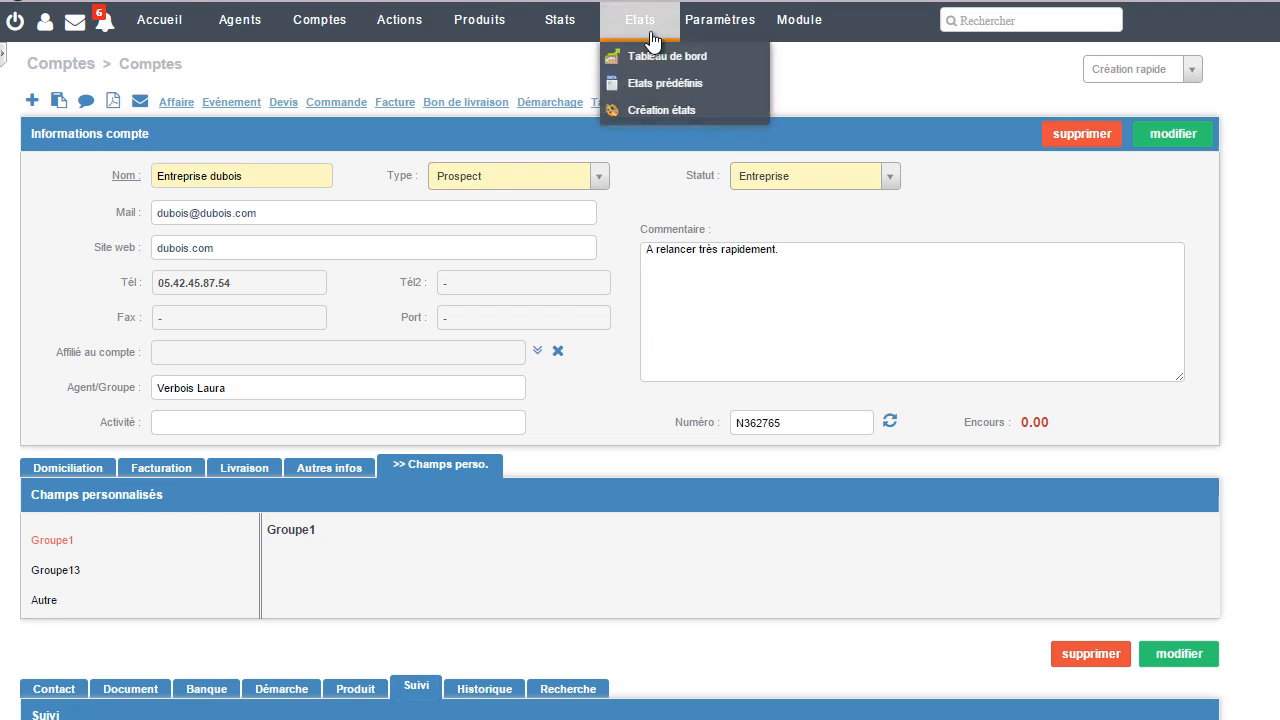
click(669, 88)
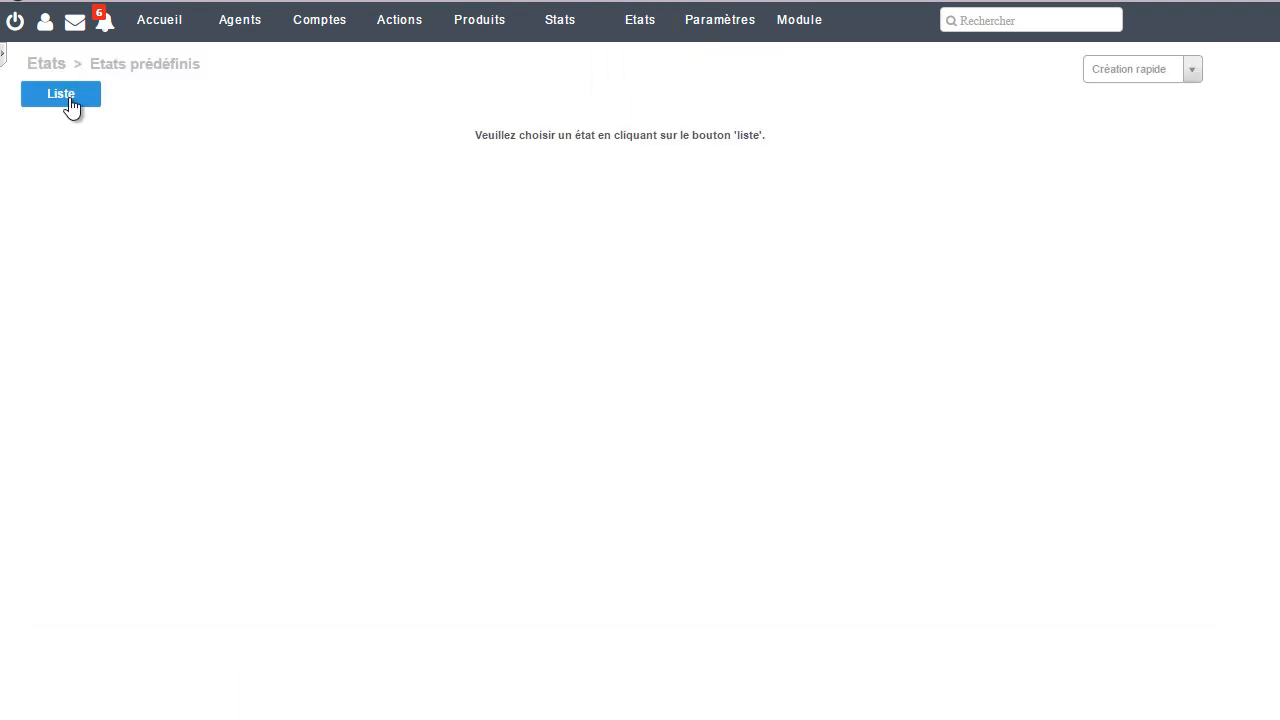
click(68, 100)
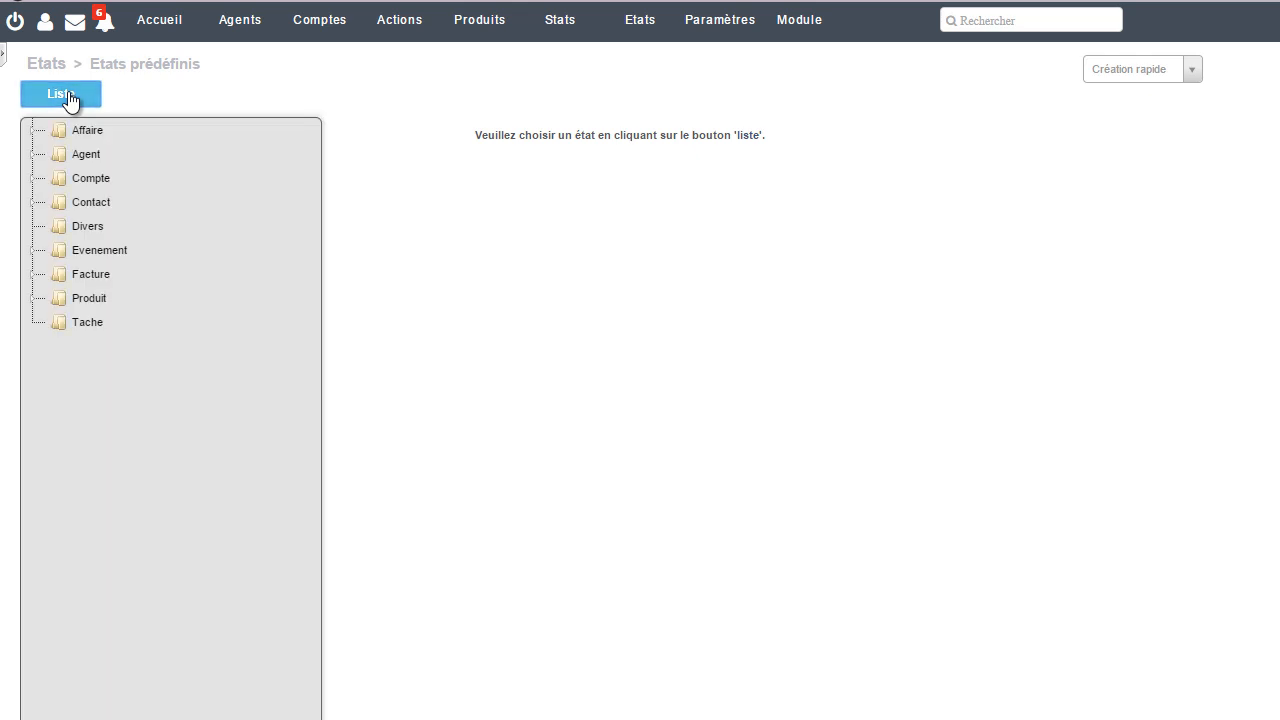
click(90, 180)
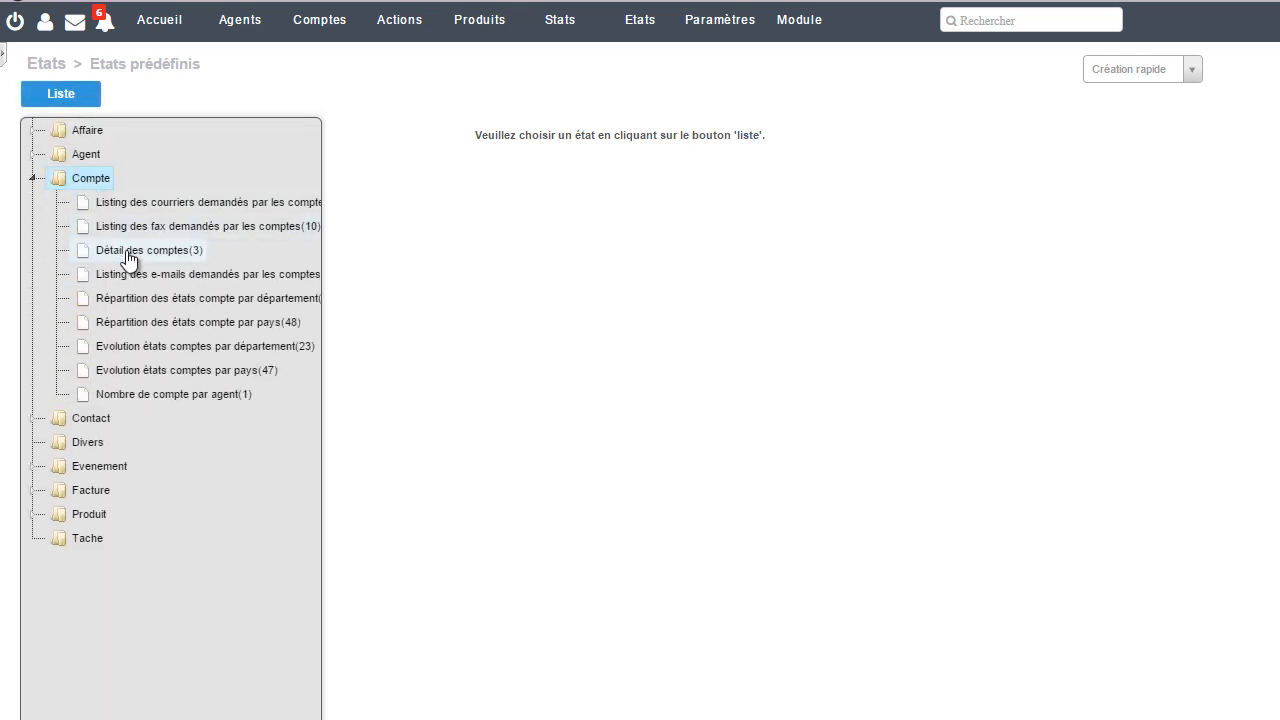
click(130, 258)
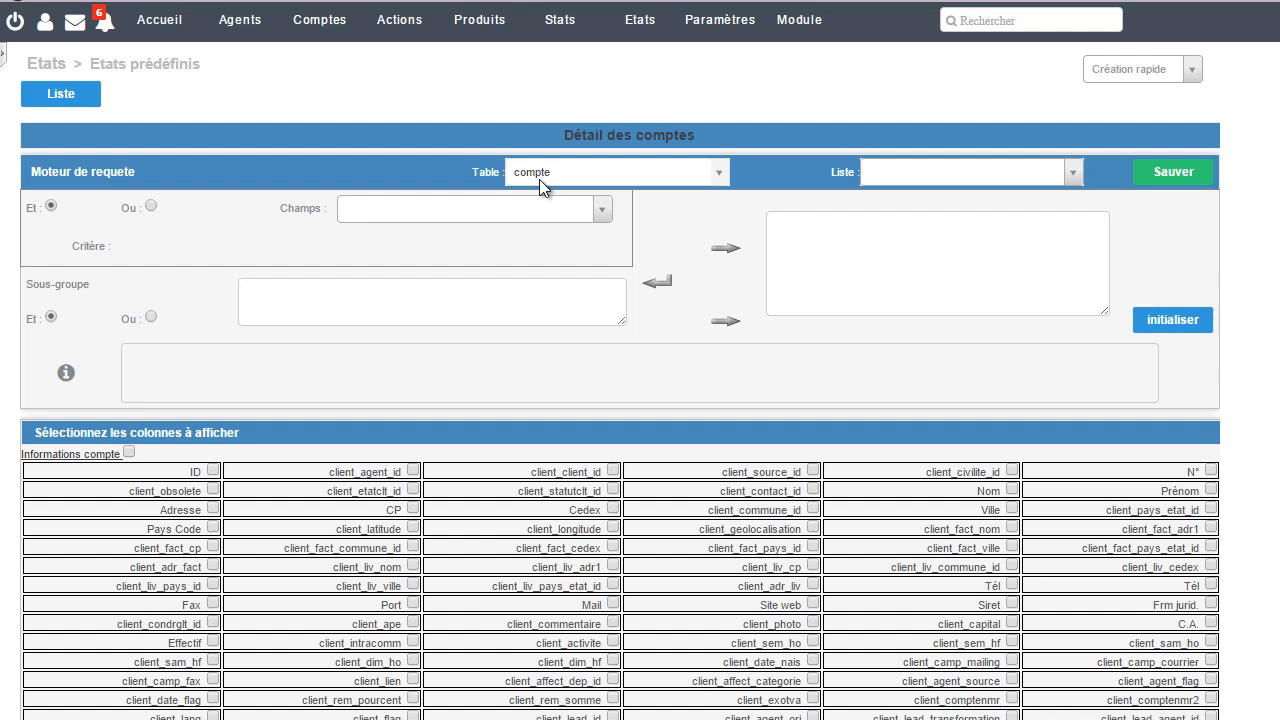
Step: Add the condition Identifiant_Etat = 2 to the report query to select prospect accounts
click(601, 209)
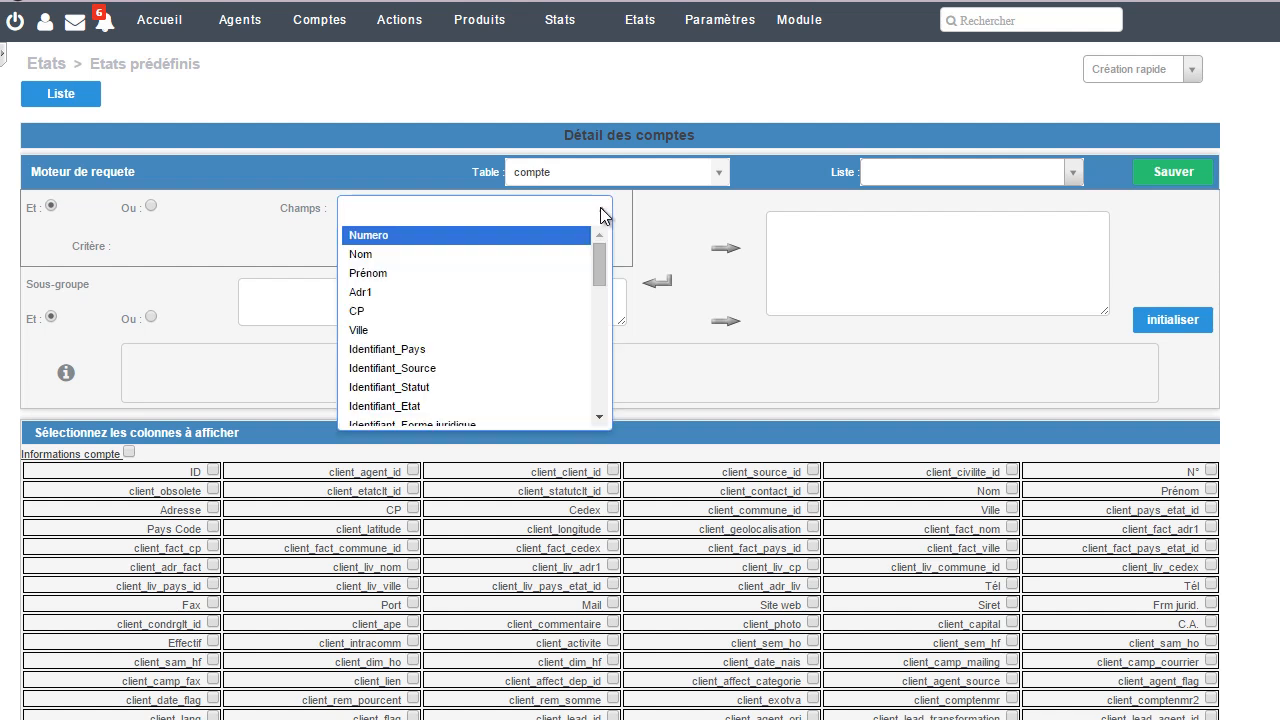
click(541, 406)
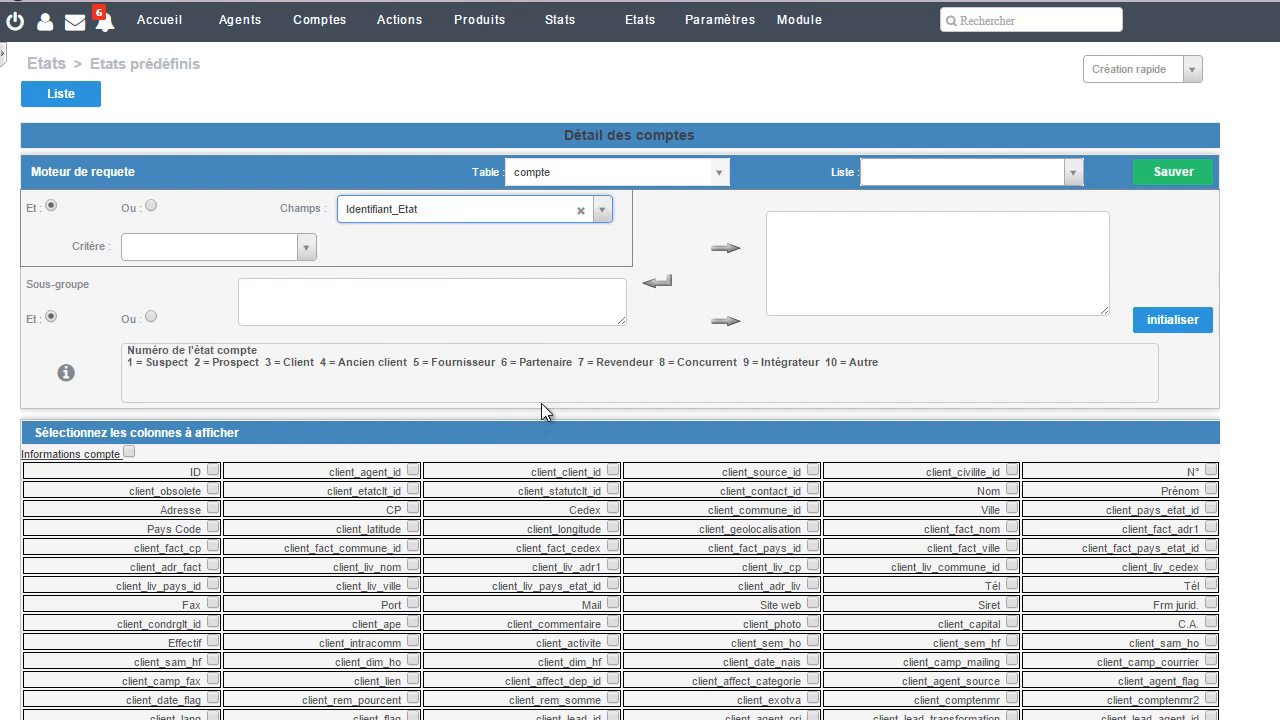
click(306, 248)
click(287, 271)
click(370, 250)
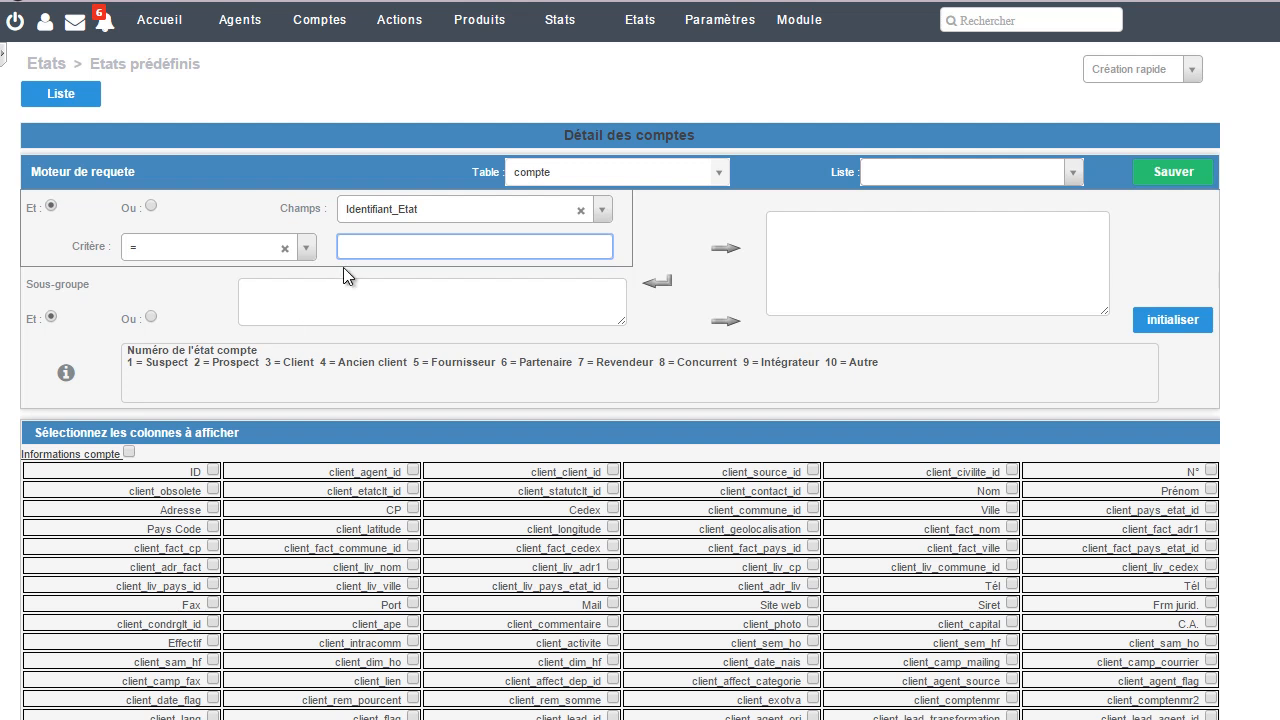
text(2)
click(726, 249)
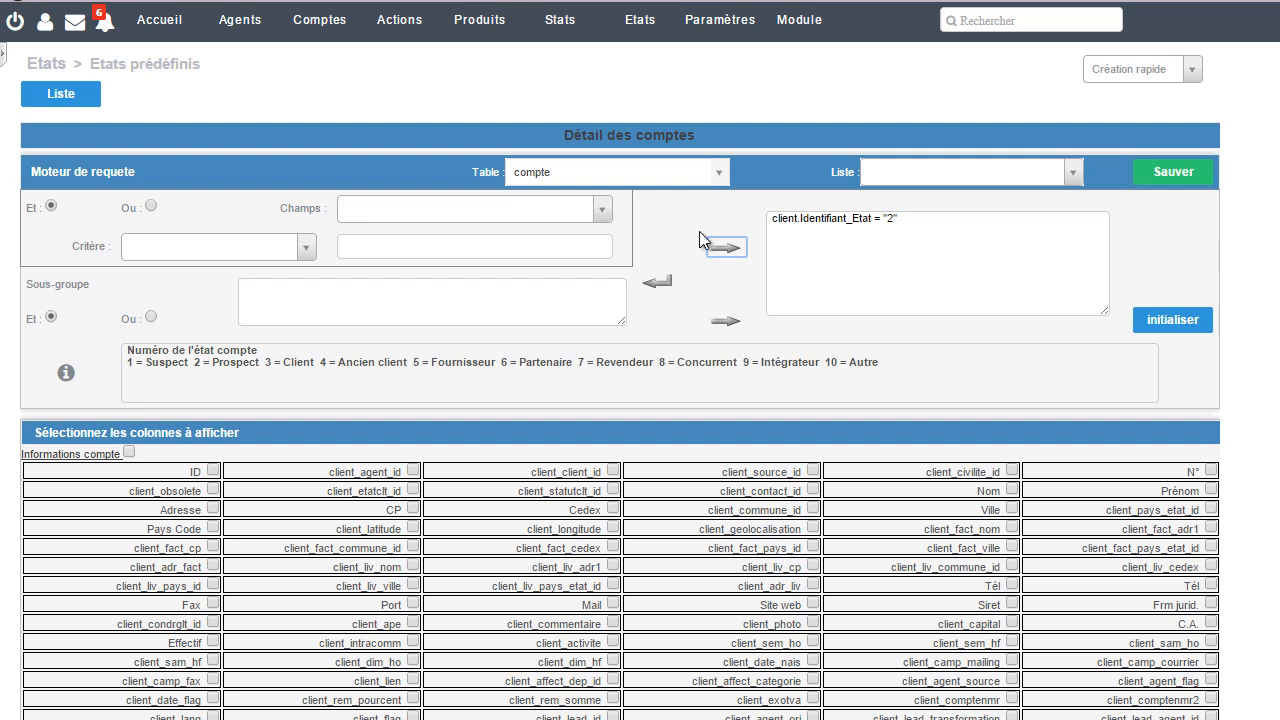
Step: Add the condition CP = 37000 to the report query, combined with the existing condition by Et
click(604, 210)
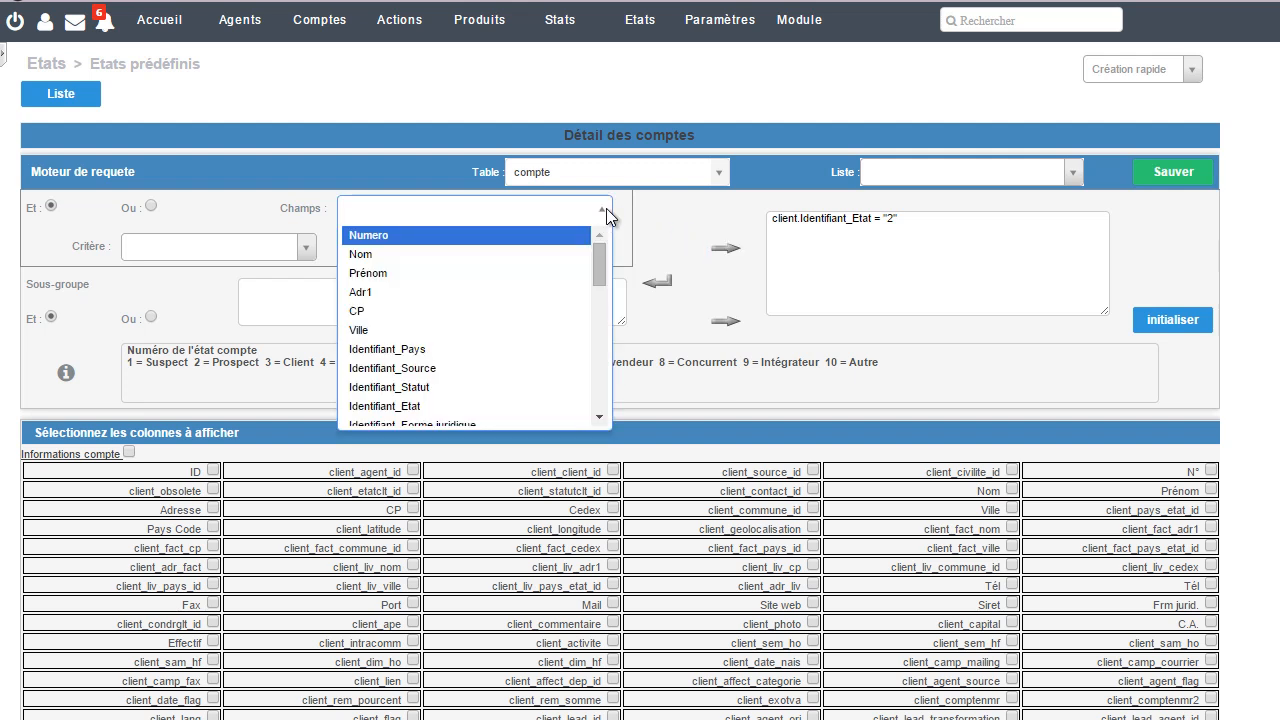
click(477, 314)
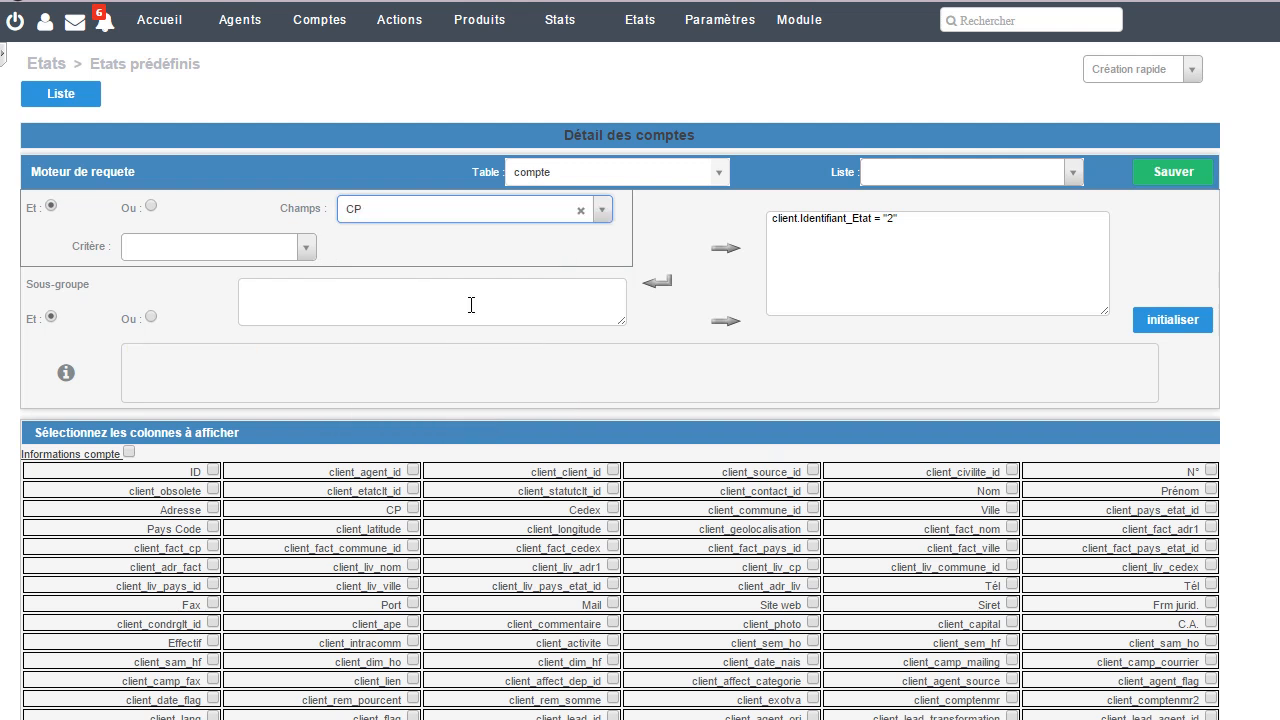
click(309, 250)
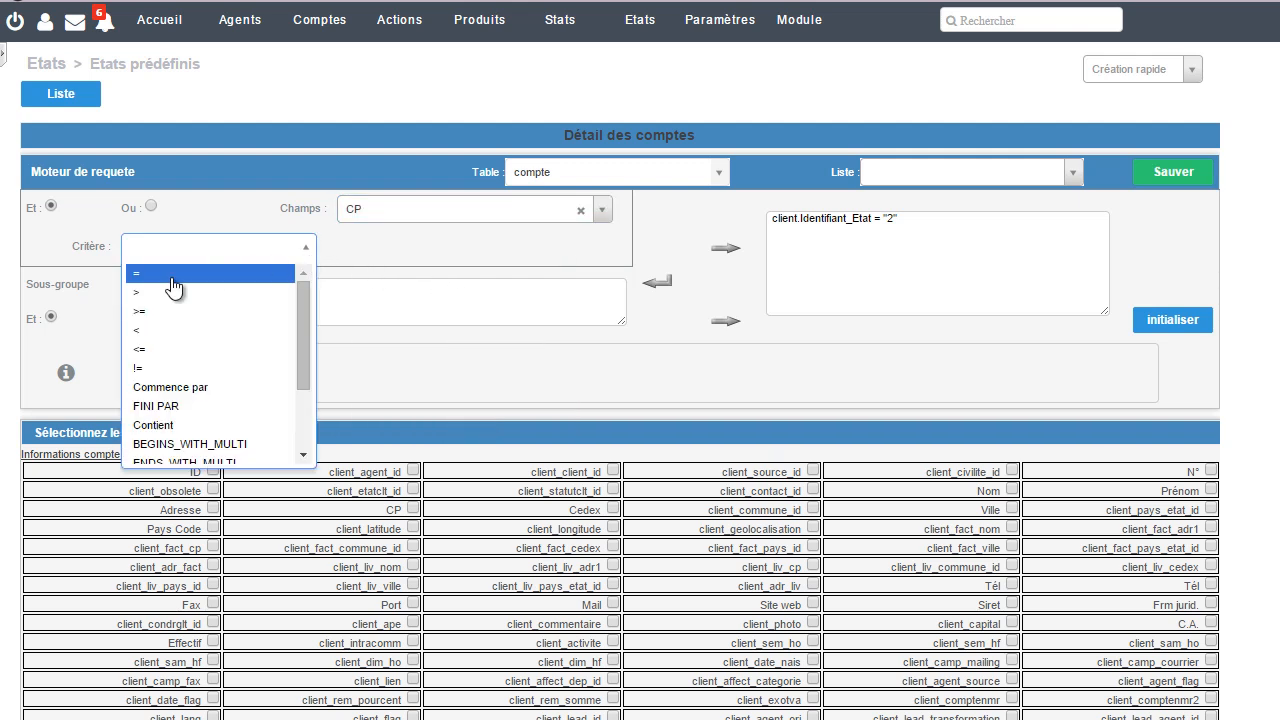
click(168, 277)
click(400, 248)
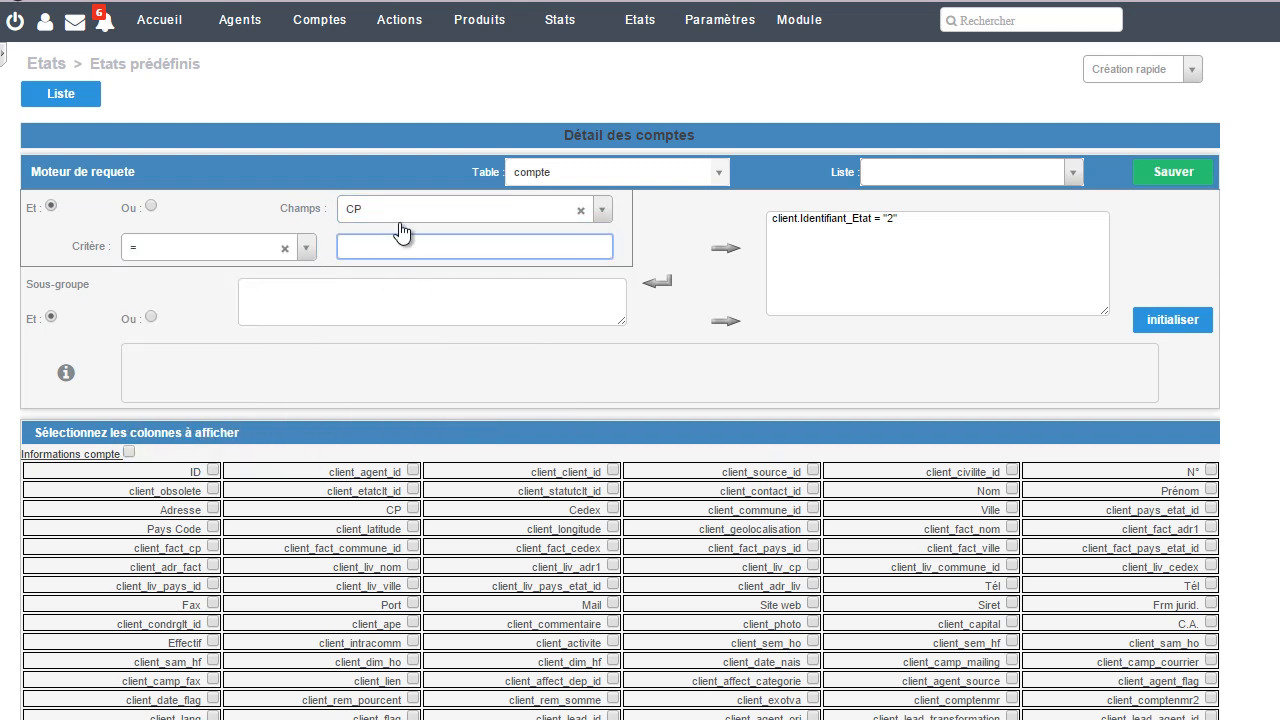
text(37000)
click(722, 250)
Step: Select the columns Nom, Contact nom, Contact prenom and Contact mail for display in the report
scroll(718, 253, down, 3)
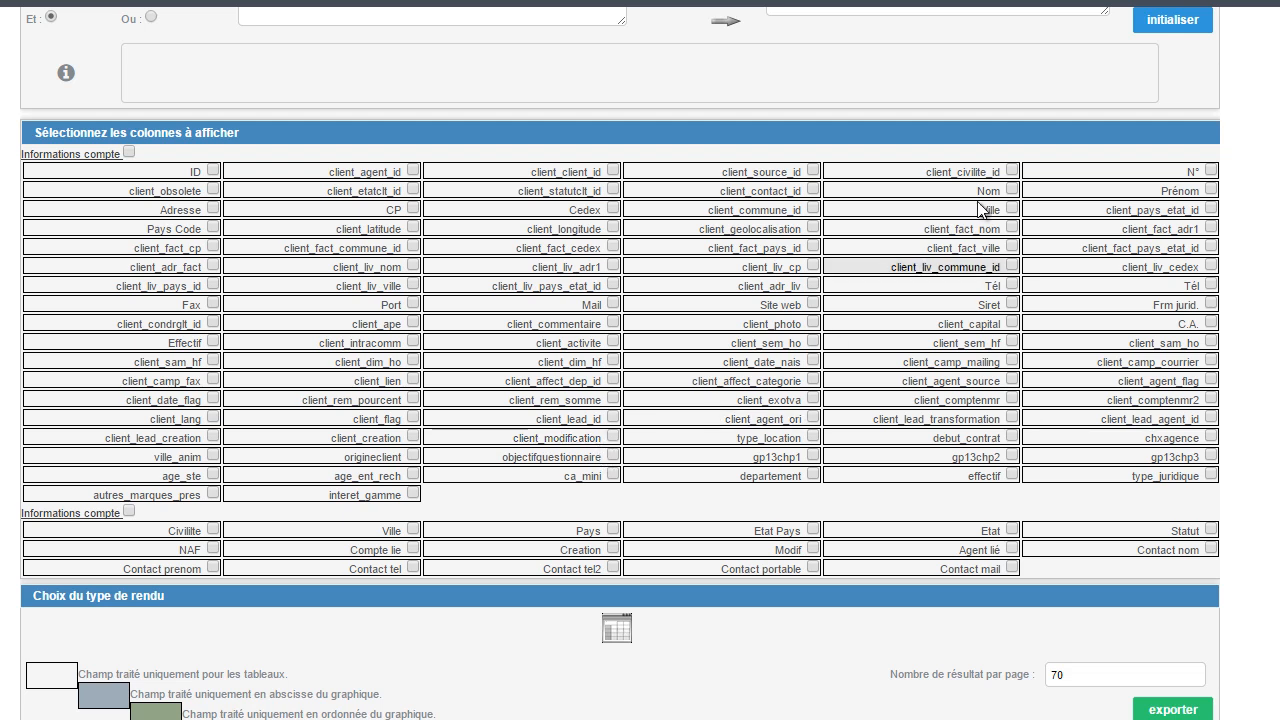
click(1012, 190)
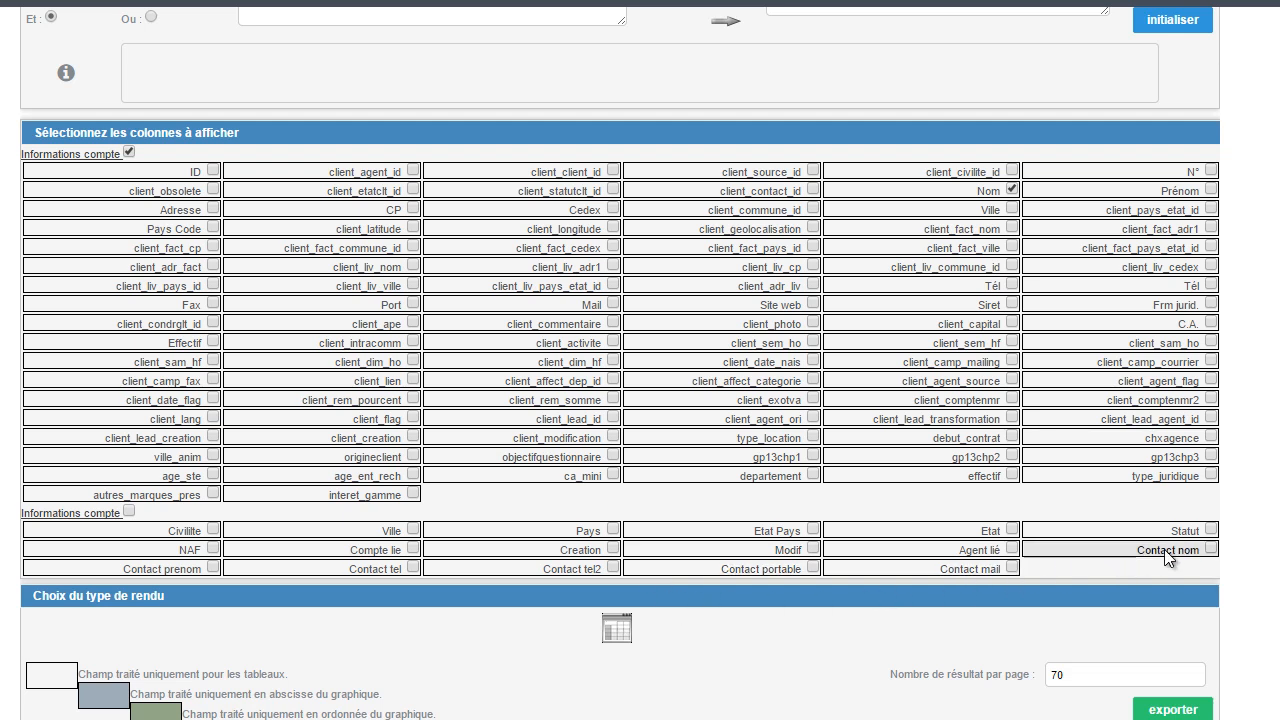
click(1211, 548)
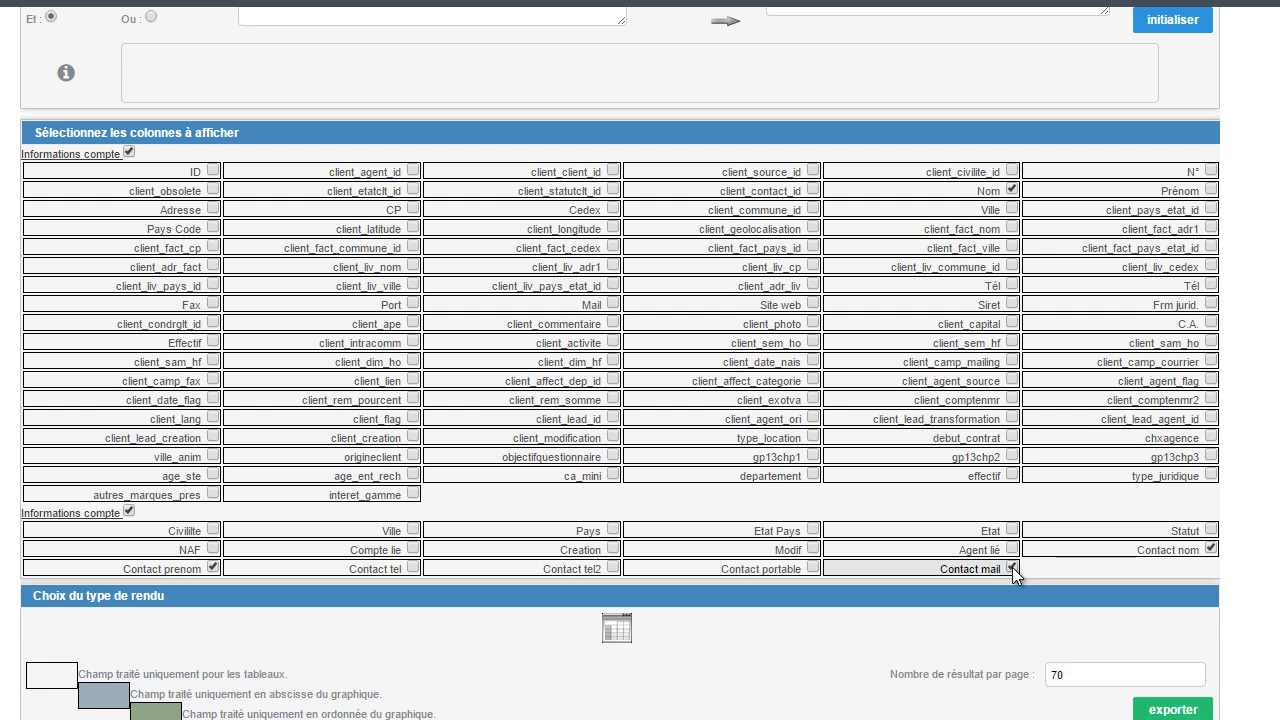
Step: Export the report as a CSV file
scroll(1160, 712, down, 1)
click(1160, 712)
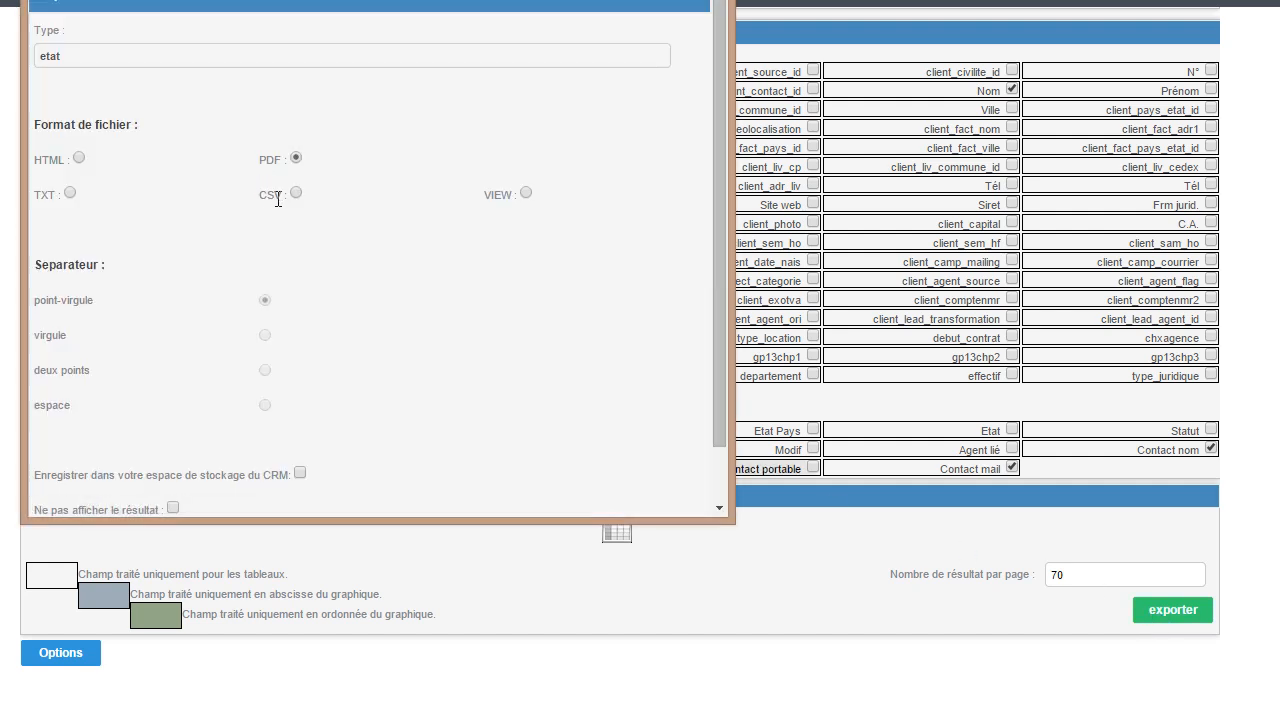
click(293, 195)
scroll(430, 282, down, 1)
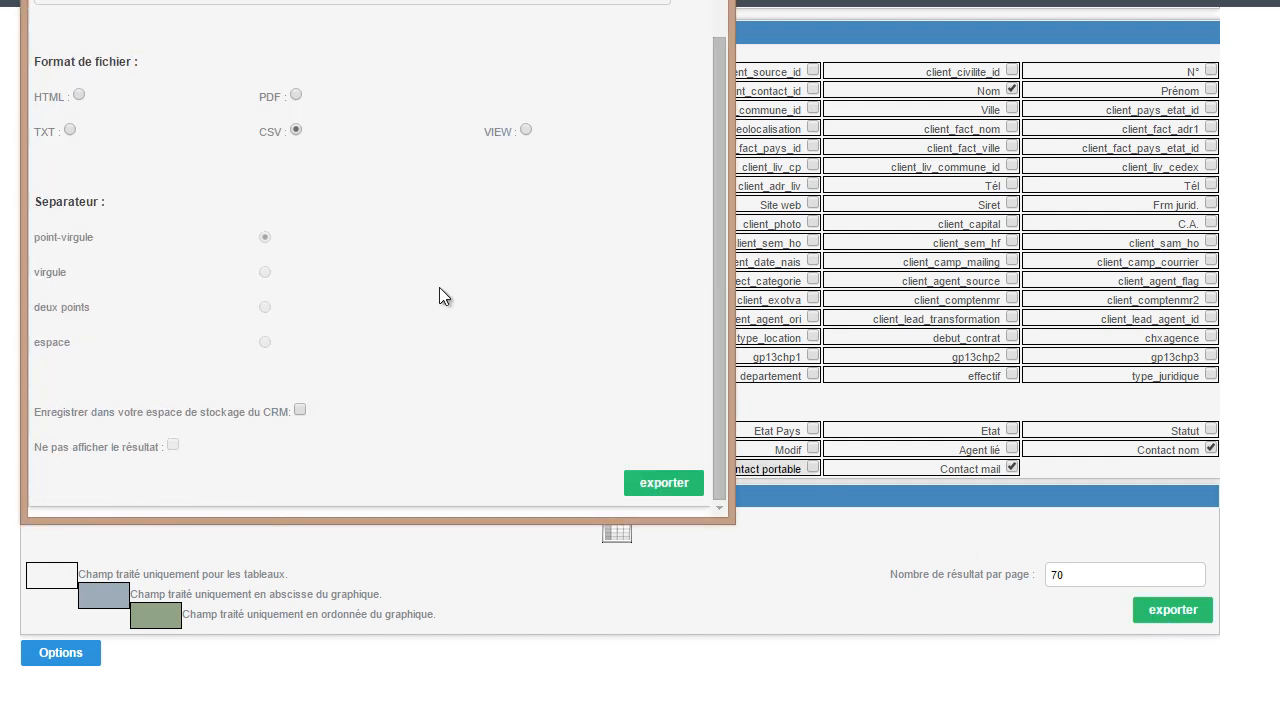
click(662, 483)
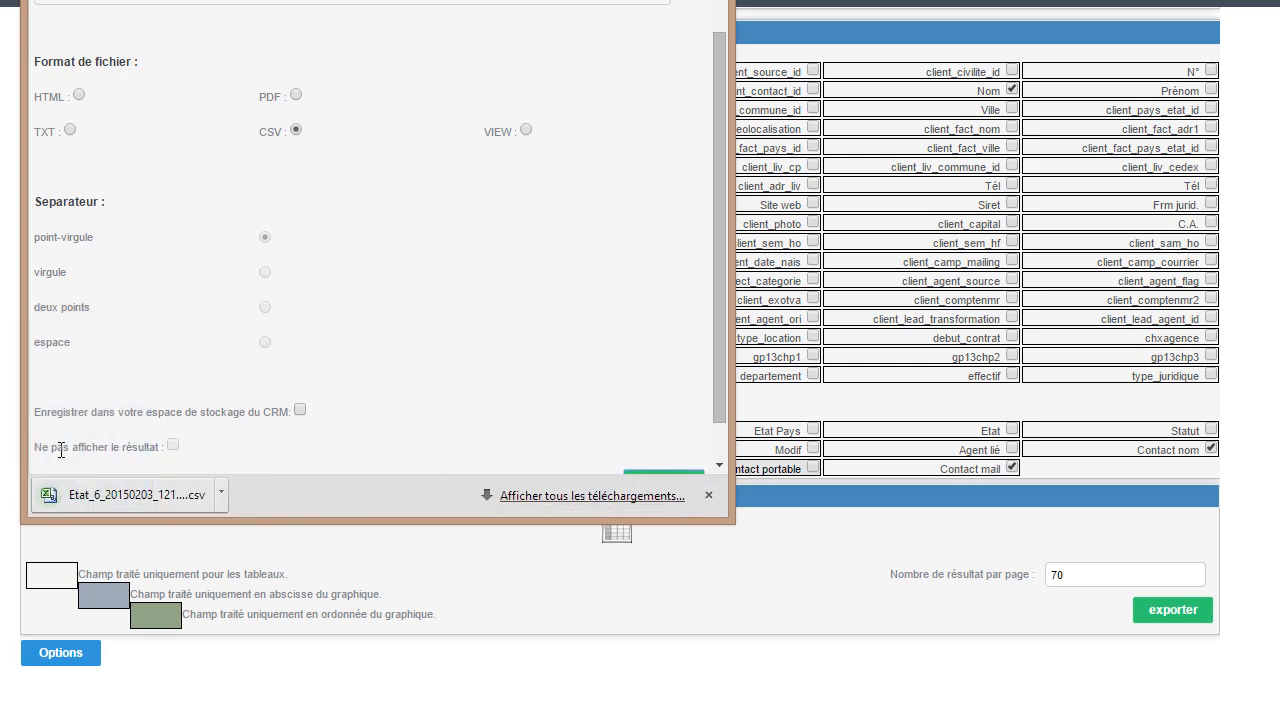
Step: Open the exported CSV file in Excel and widen columns A to D to read the account and contact entries
click(161, 495)
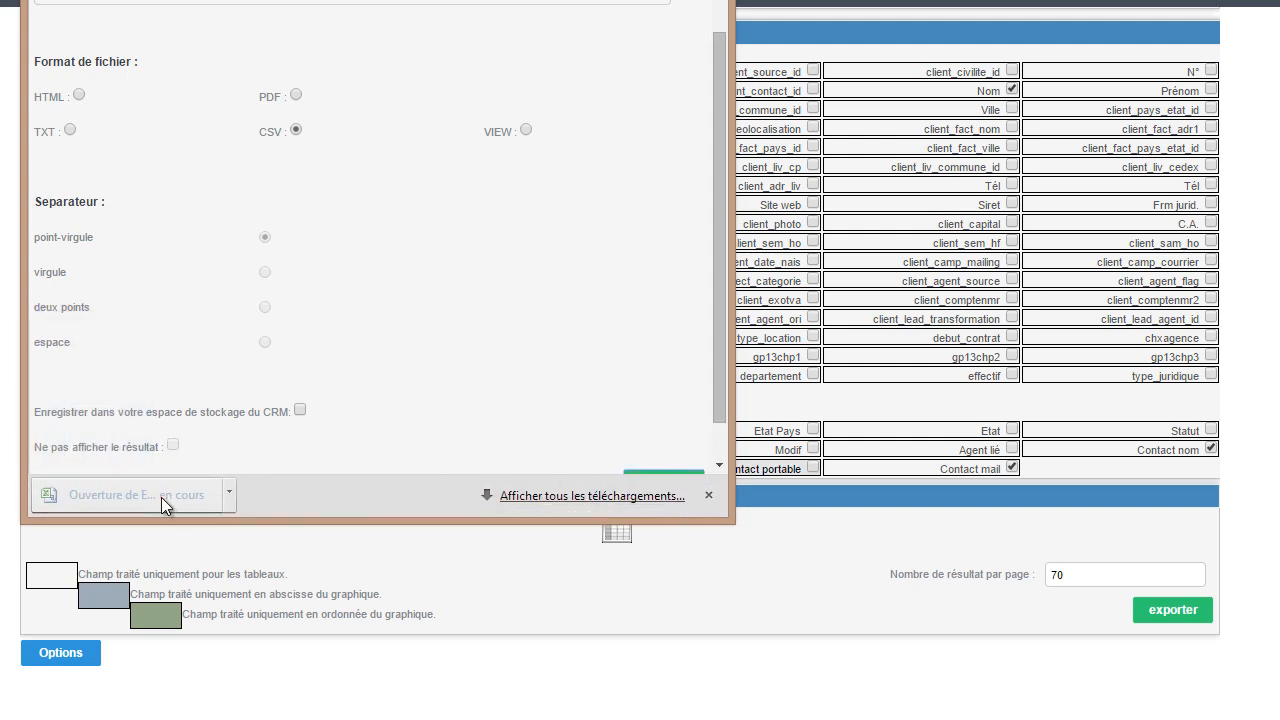
drag(688, 45, 228, 15)
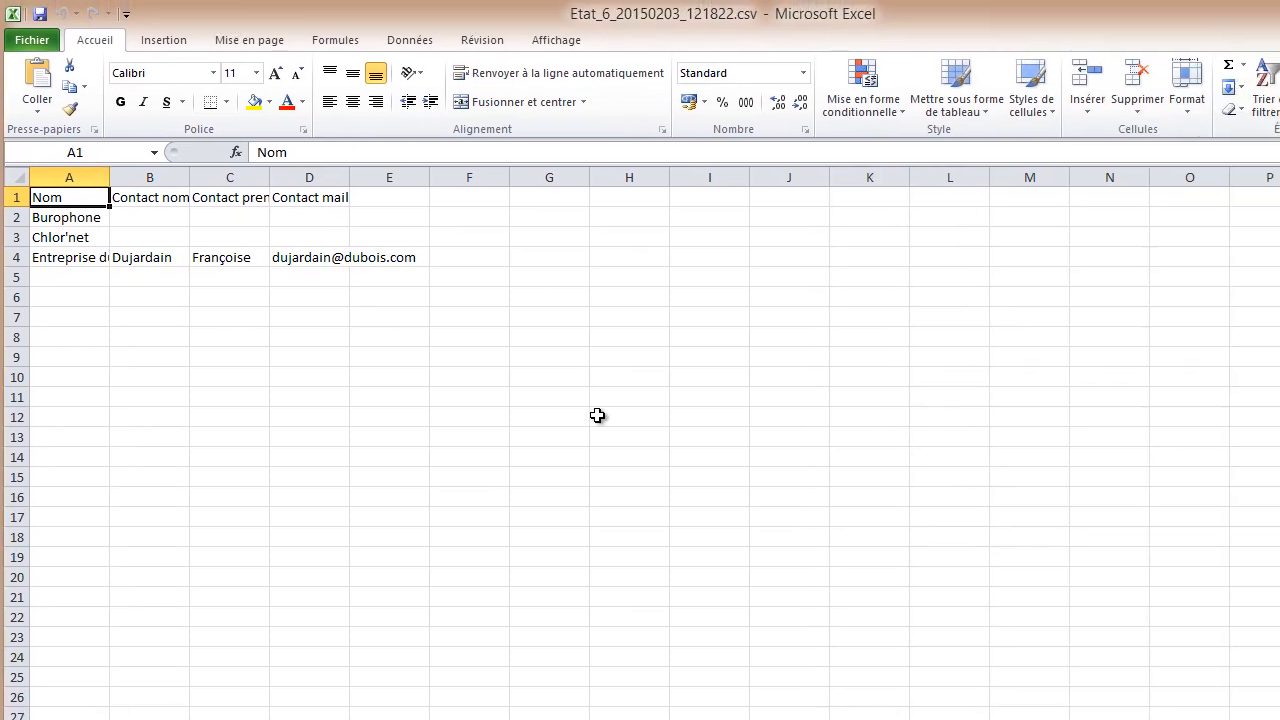
drag(65, 177, 505, 177)
click(86, 358)
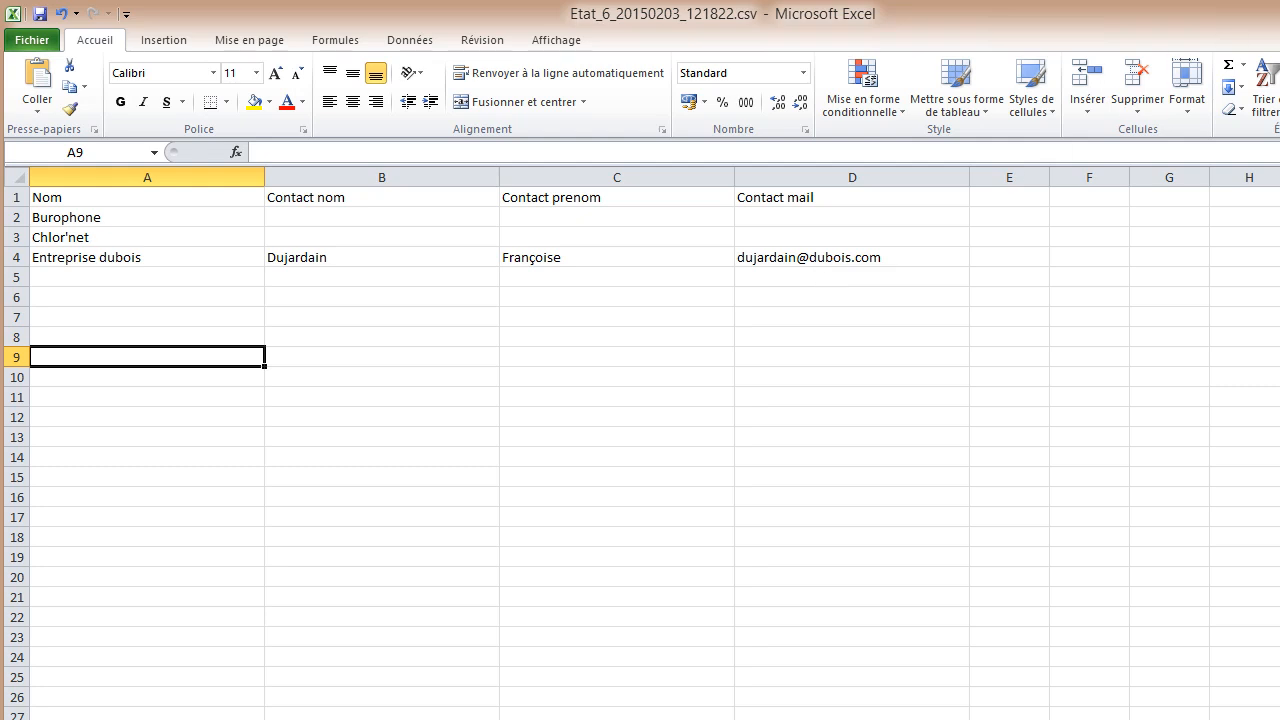
Step: Close the CSV file without saving its changes and close the CRM's export window
key(alt+F4)
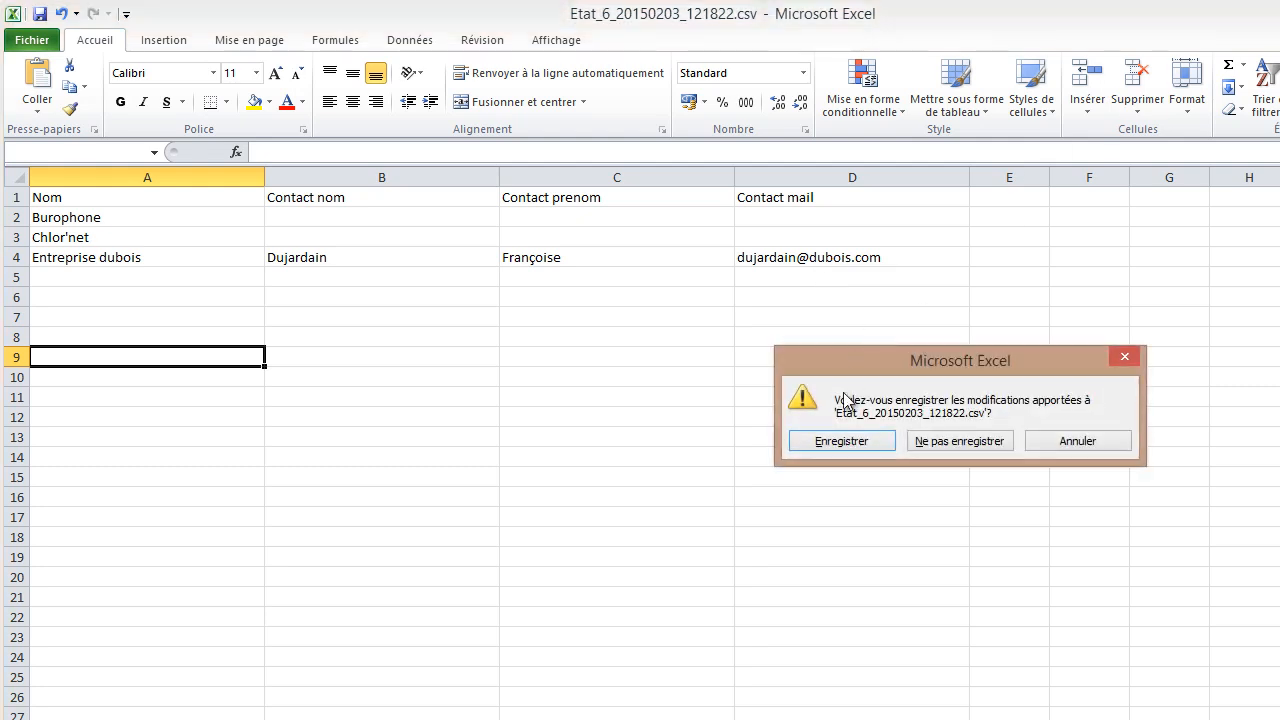
click(912, 440)
click(733, 4)
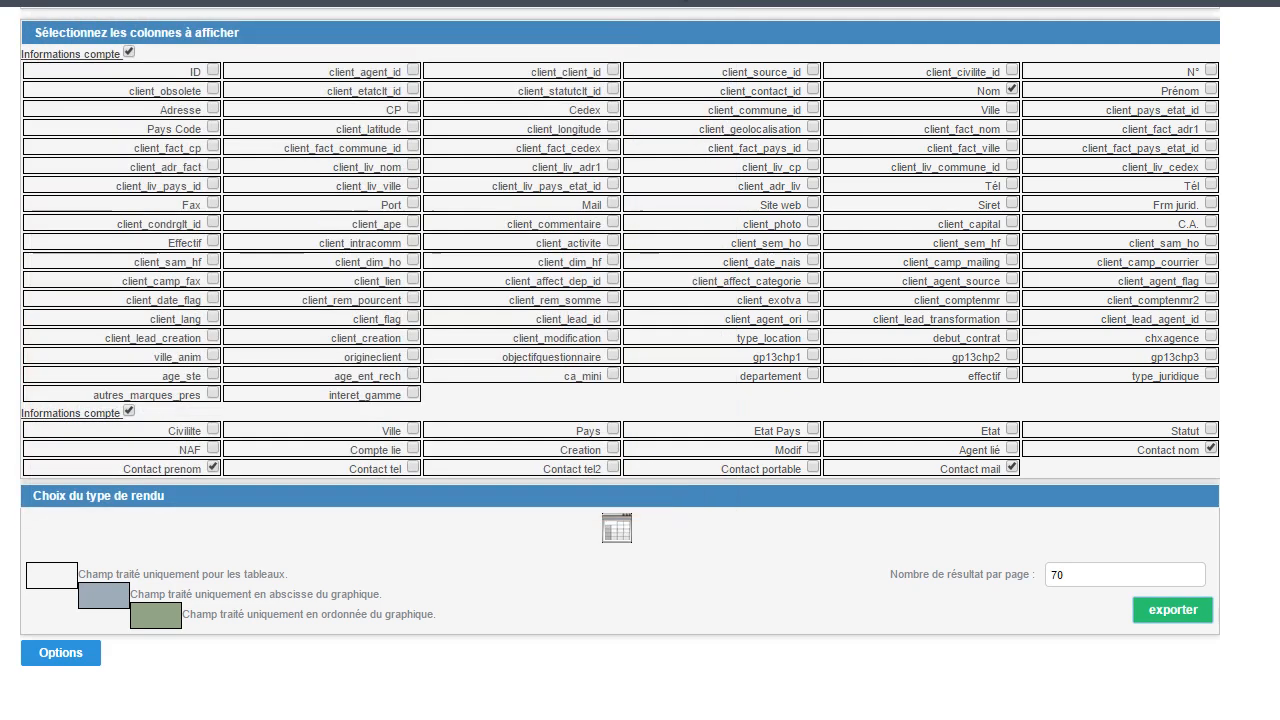
Step: Open the Champs personnalisés settings in the general parameters and start a new custom field of type Liste déroulante
scroll(685, 308, up, 4)
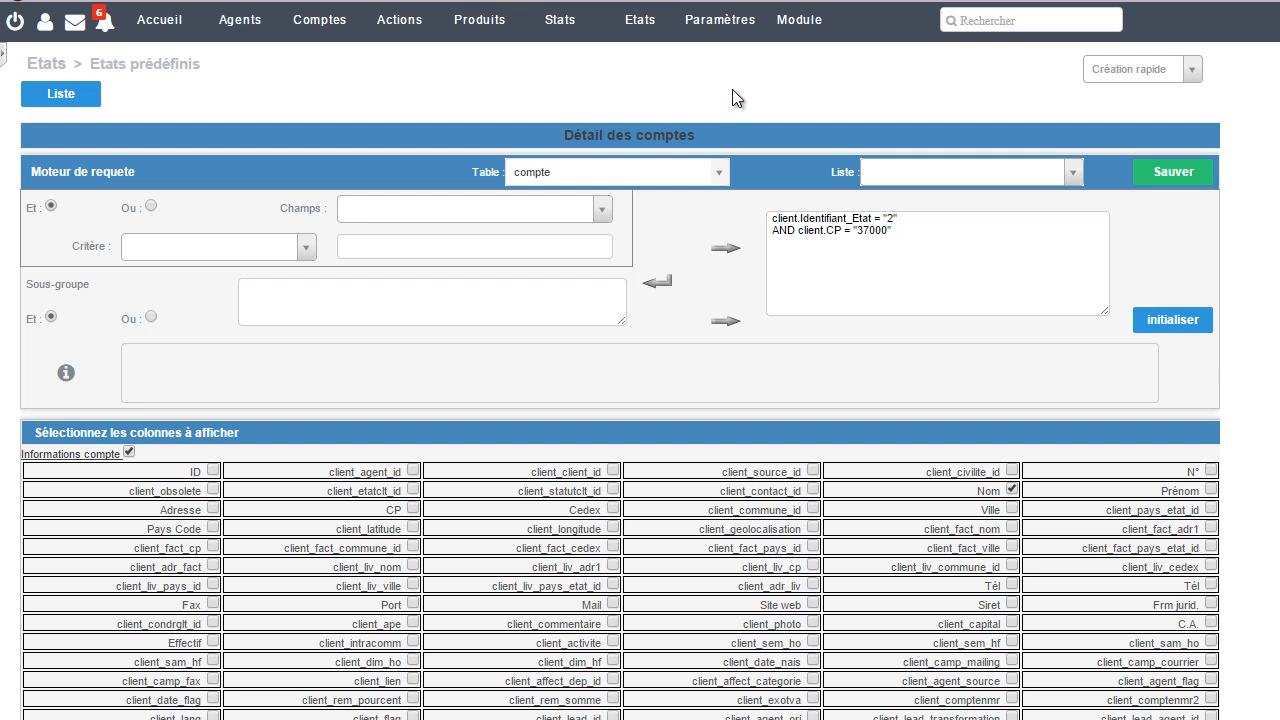
click(740, 30)
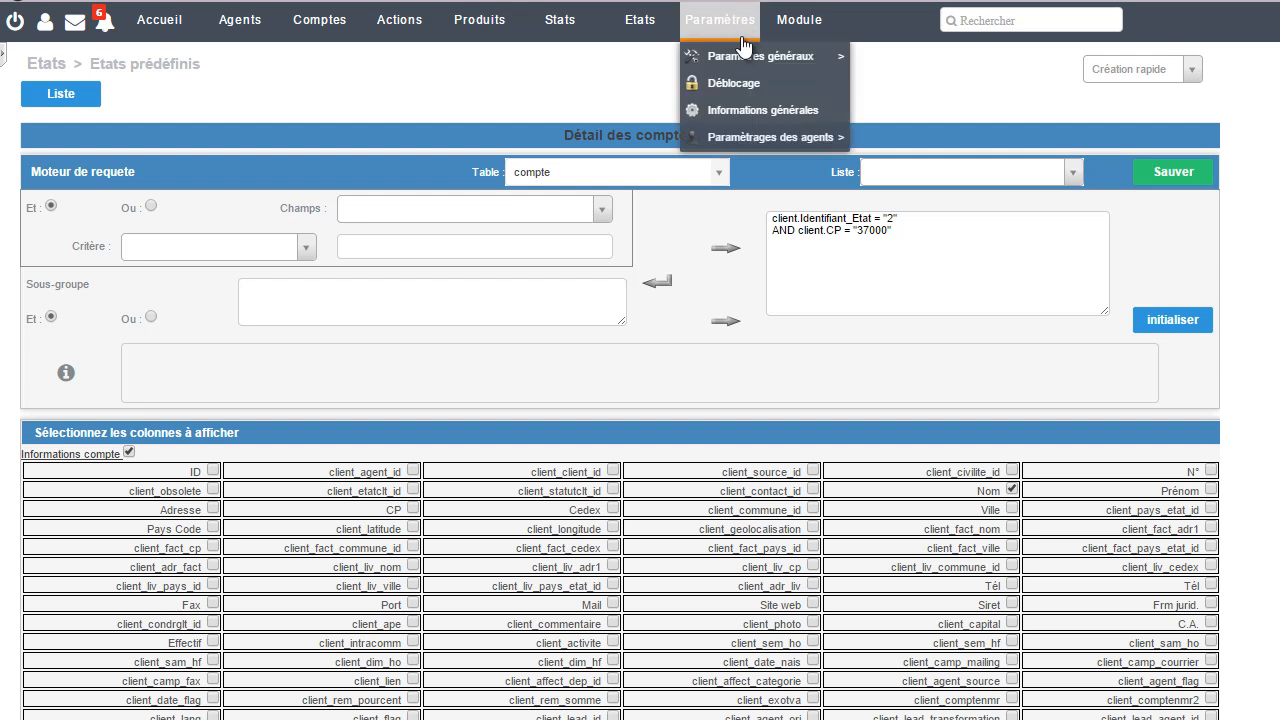
mouse_move(840, 62)
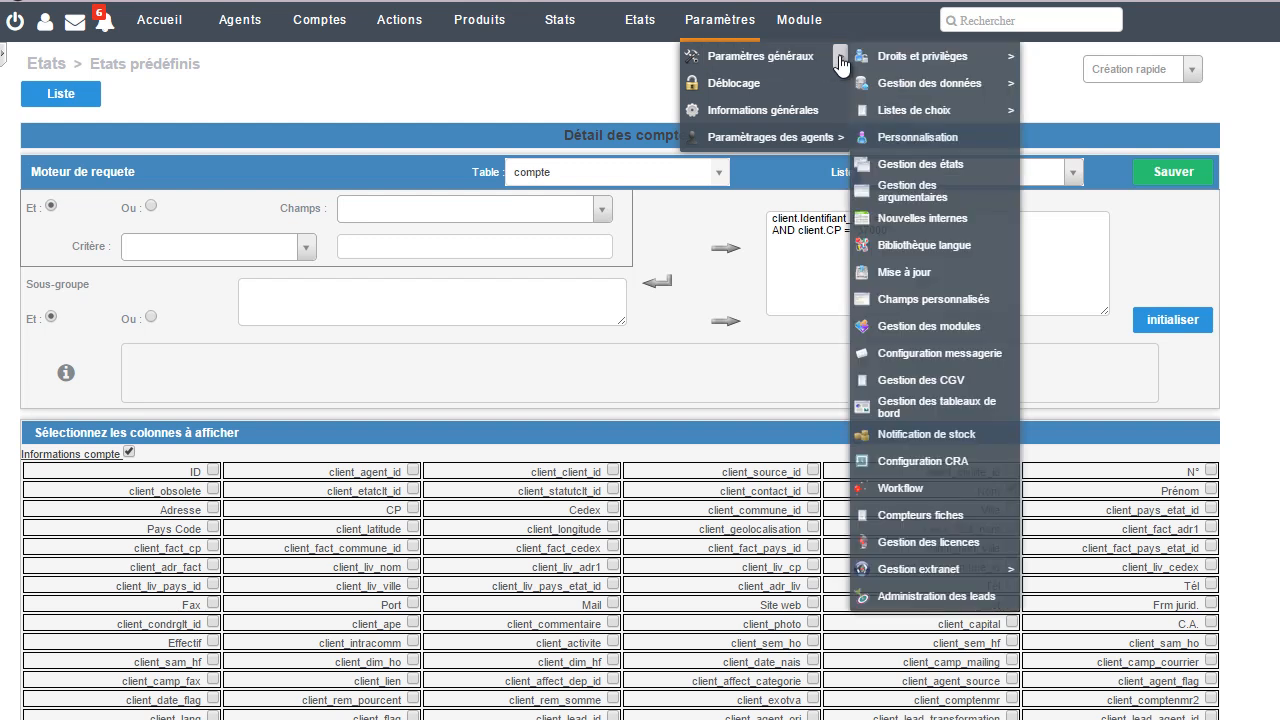
click(918, 300)
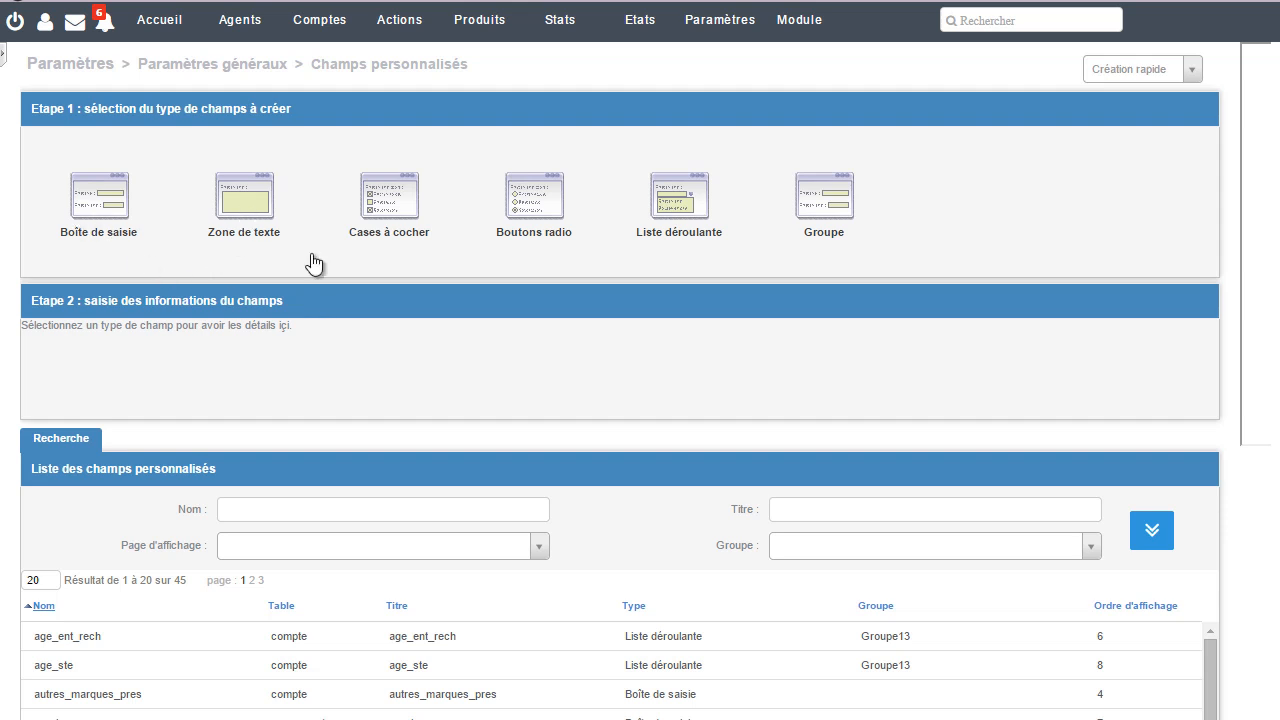
click(683, 216)
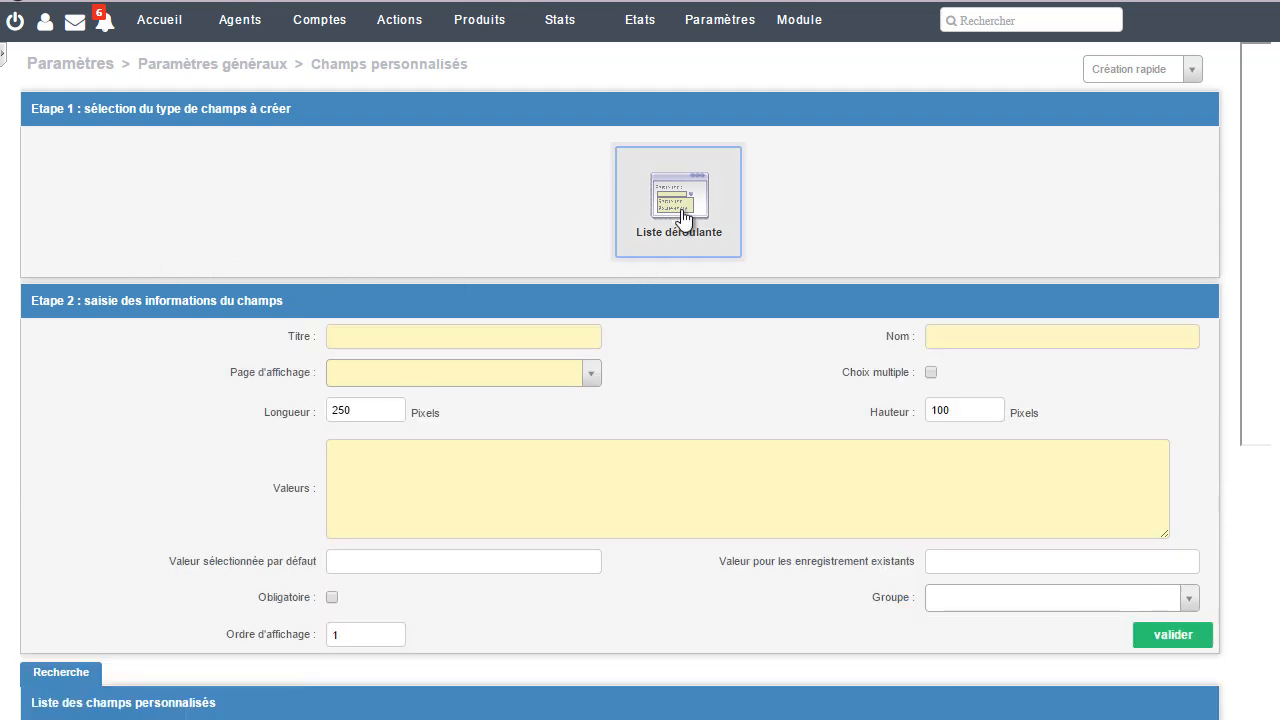
Step: Give the custom field the title Numéro and the name num, and assign it to the compte display page
click(476, 340)
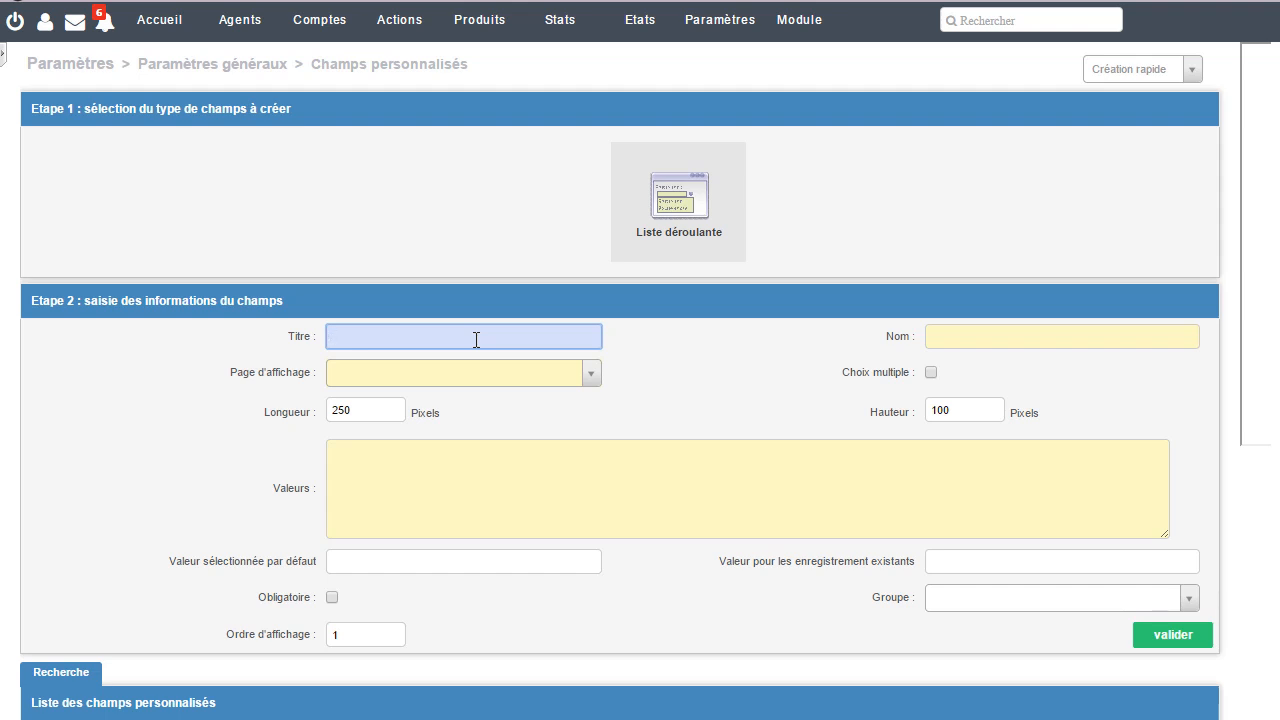
text(Numéro)
click(962, 334)
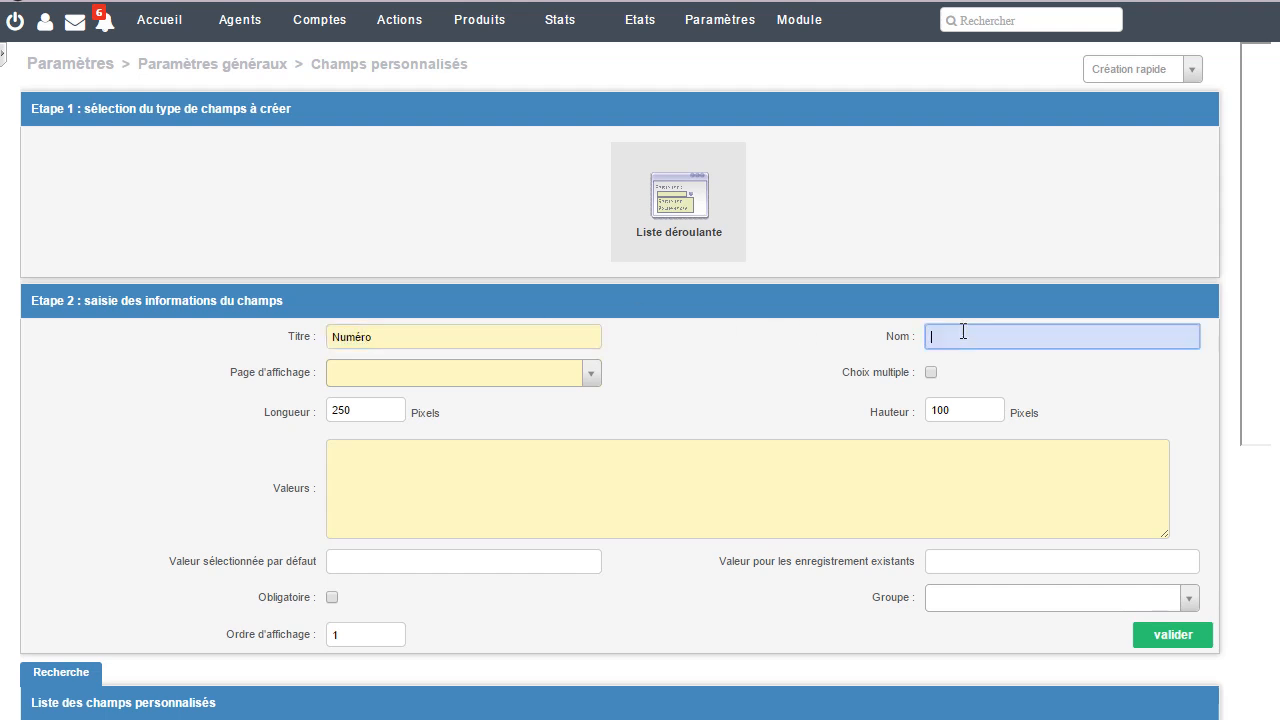
text(num)
click(592, 373)
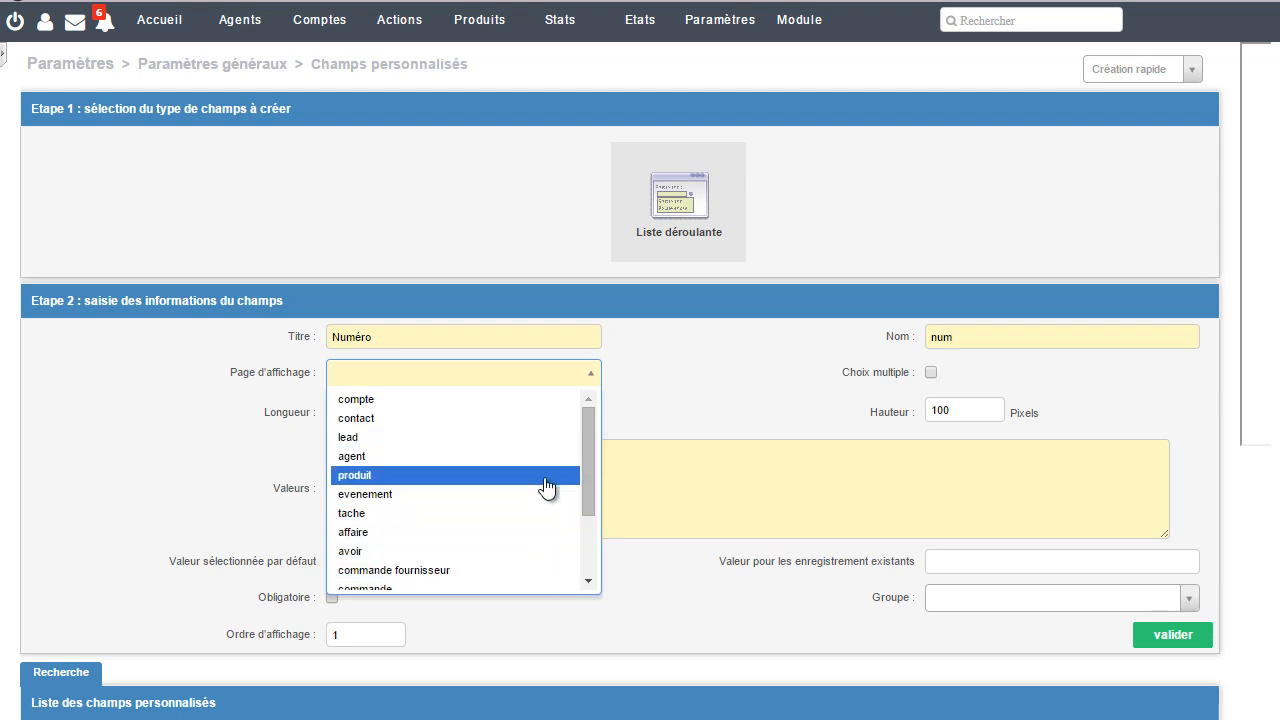
click(556, 399)
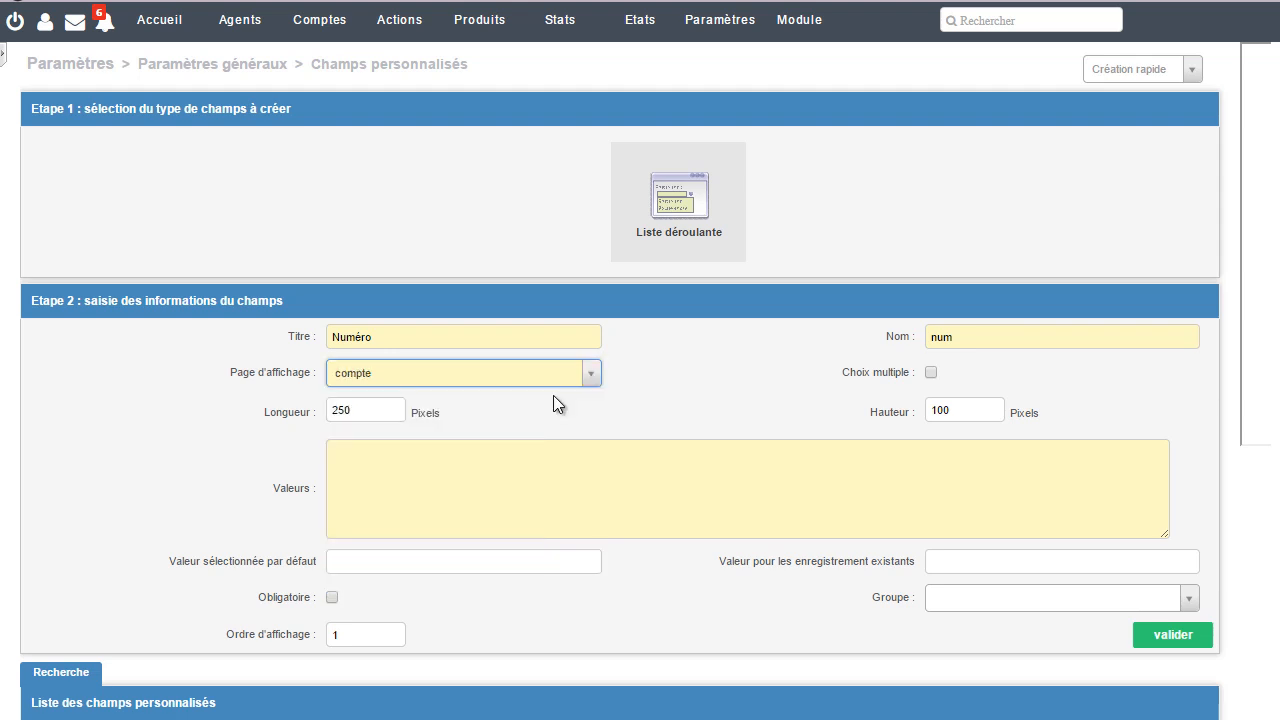
Step: Enter 854, 855, 856 and 857 on separate lines as the list's values and validate the new field
click(495, 485)
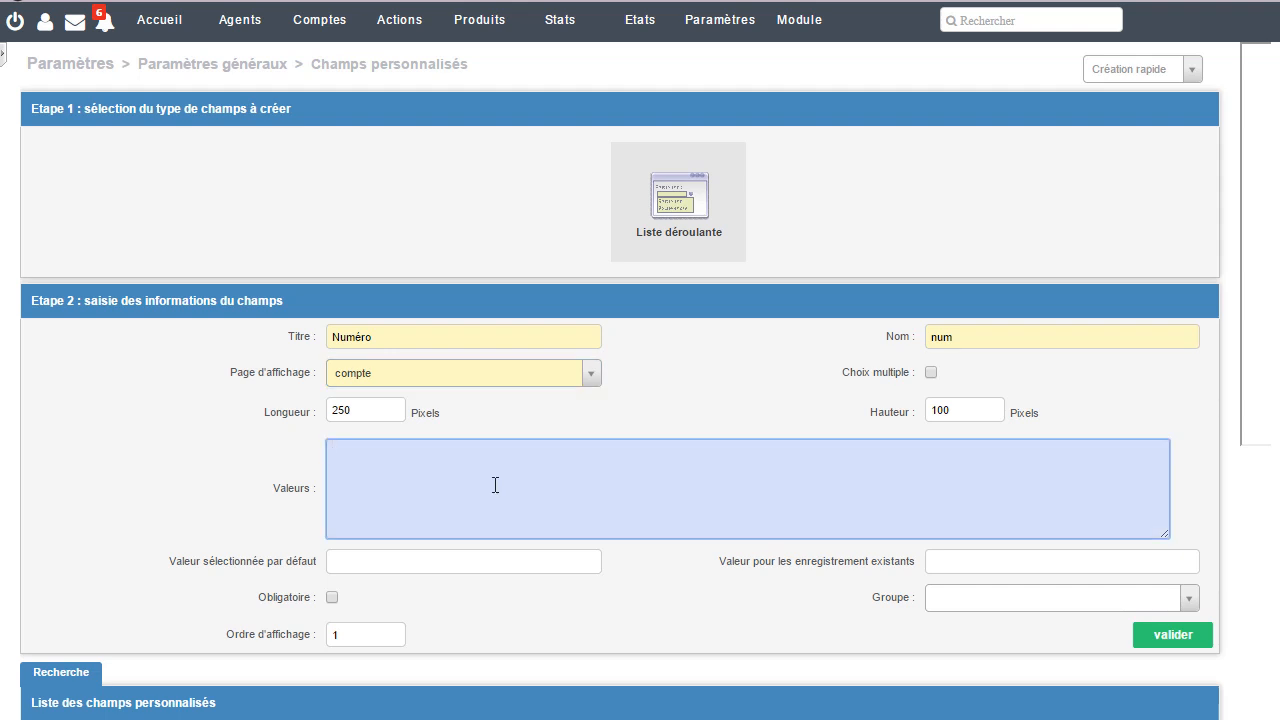
text(854 )
text(855 )
text(856)
text(857)
click(844, 590)
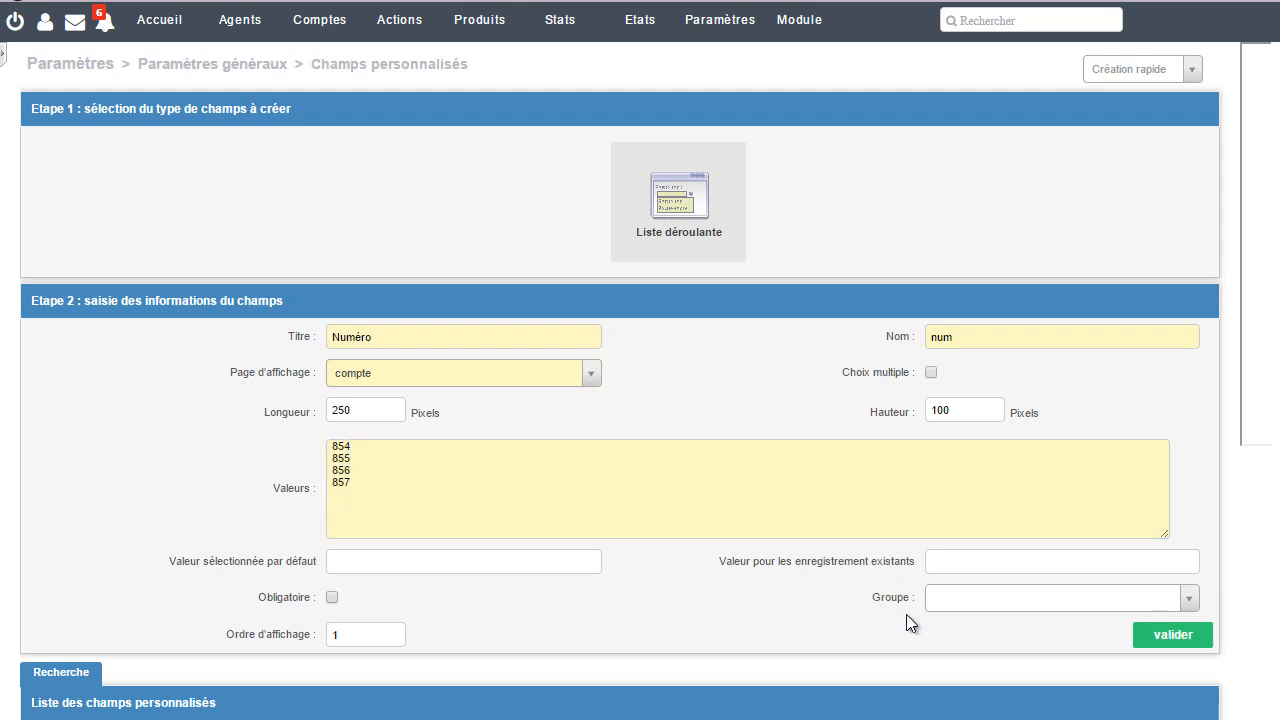
click(1160, 636)
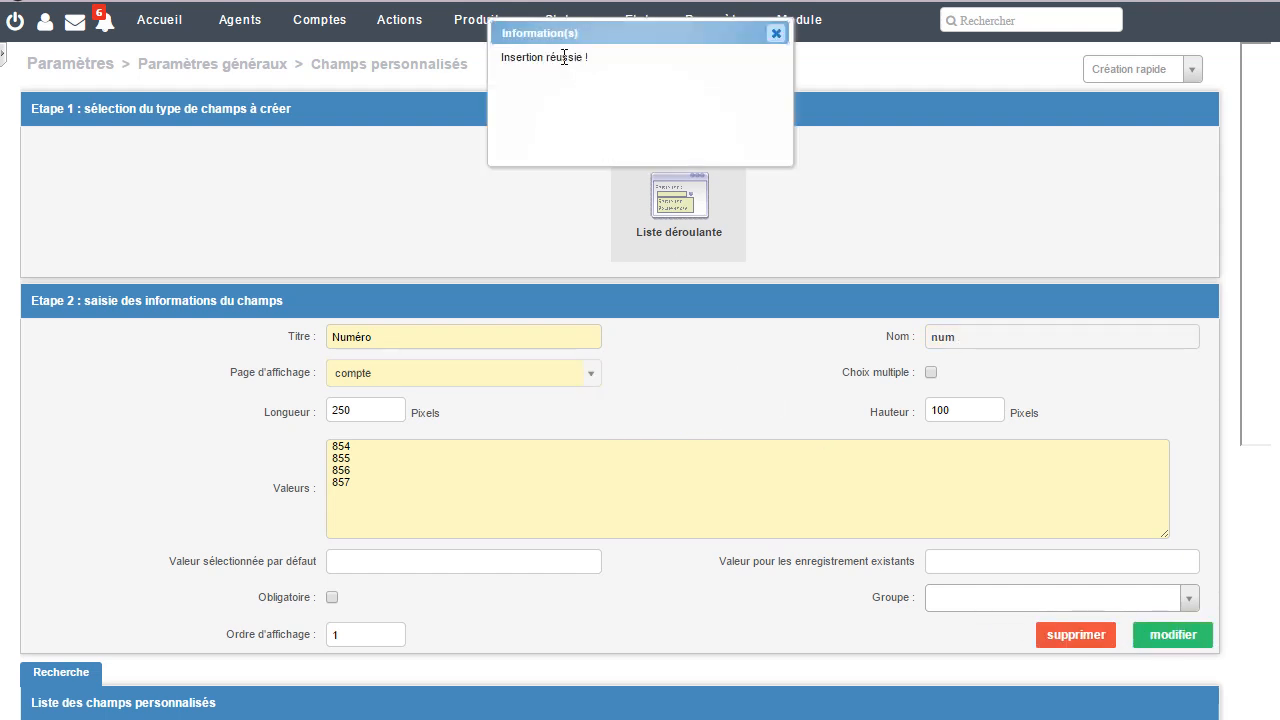
click(776, 35)
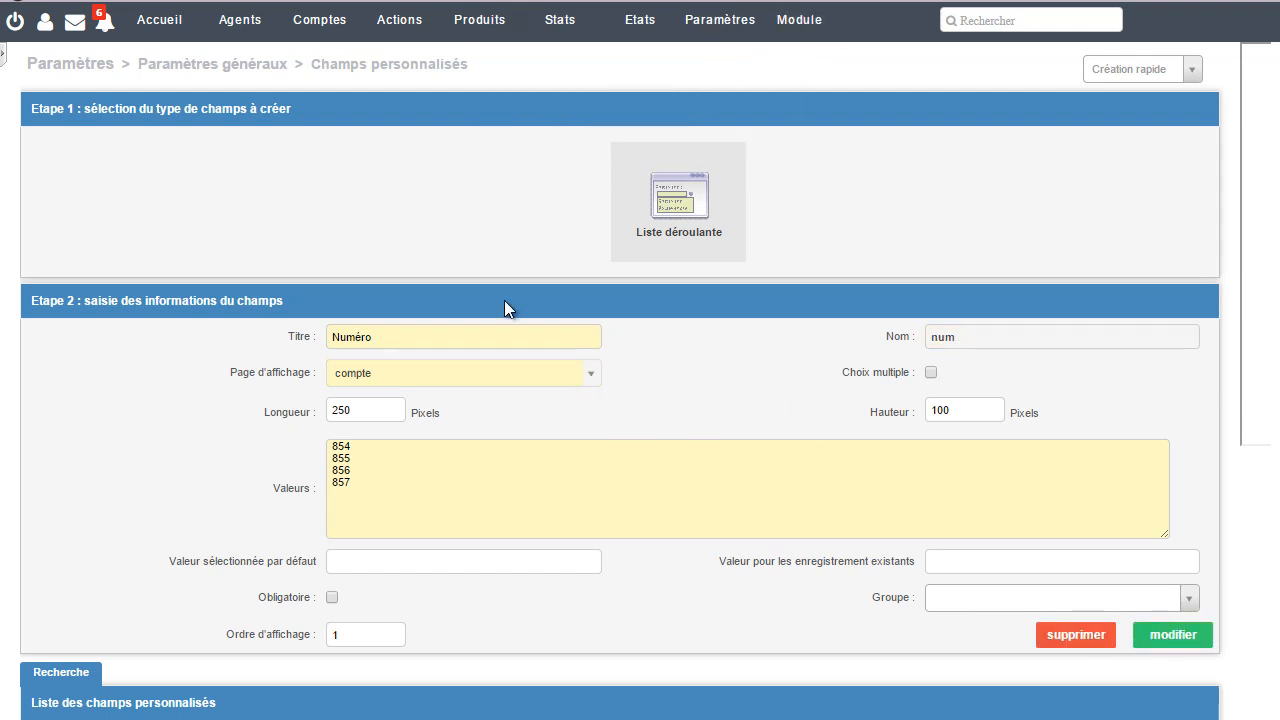
Step: On the Comptes page, examine the choices of the Numéro custom field in the group Autre
mouse_move(318, 28)
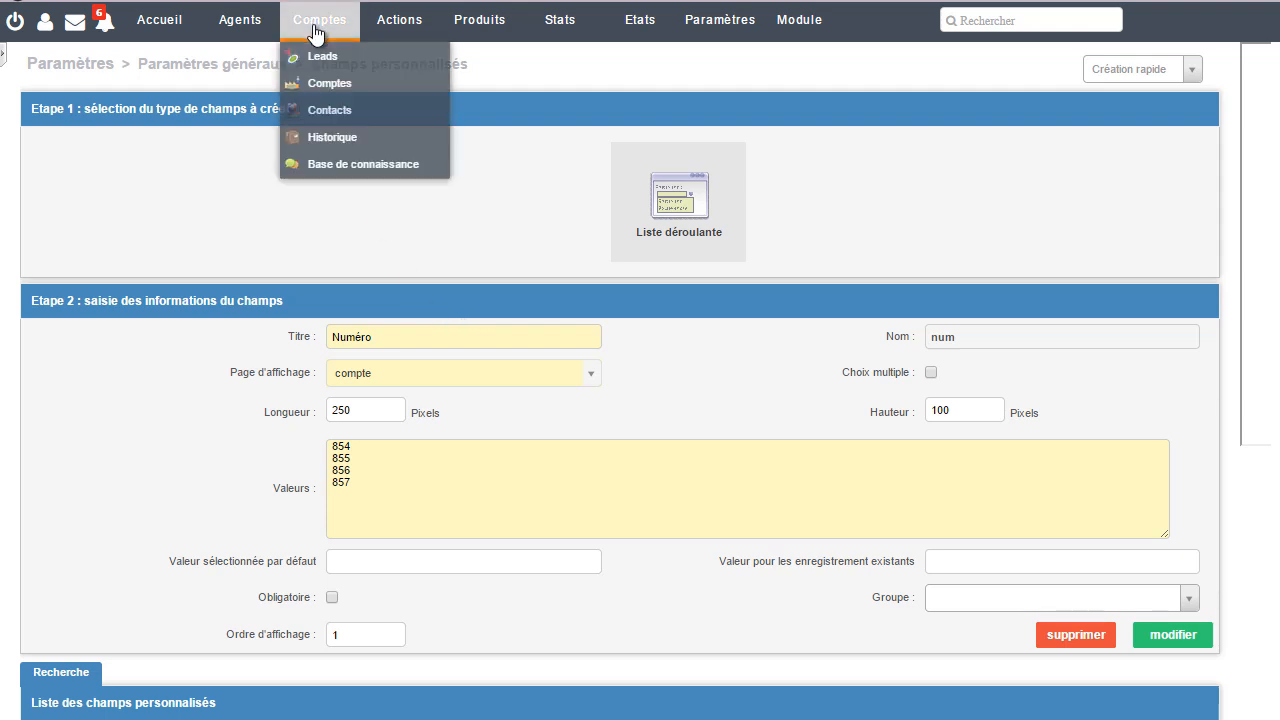
click(321, 88)
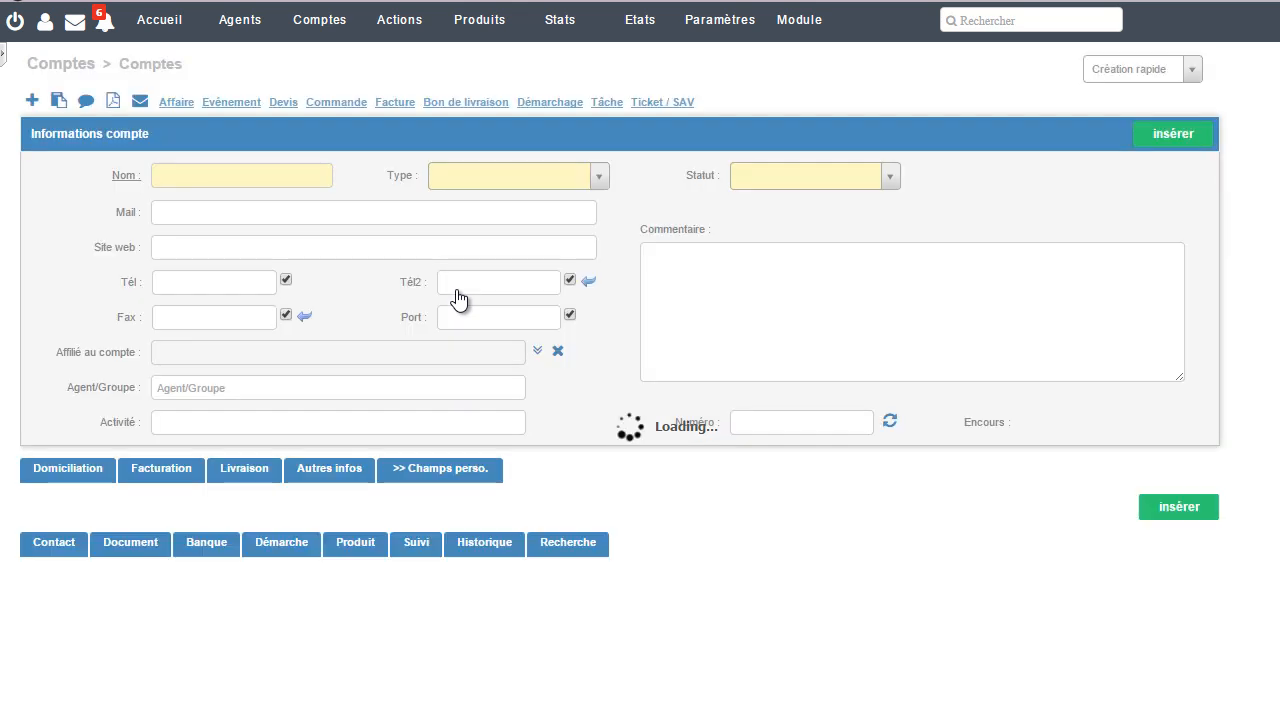
scroll(433, 464, down, 1)
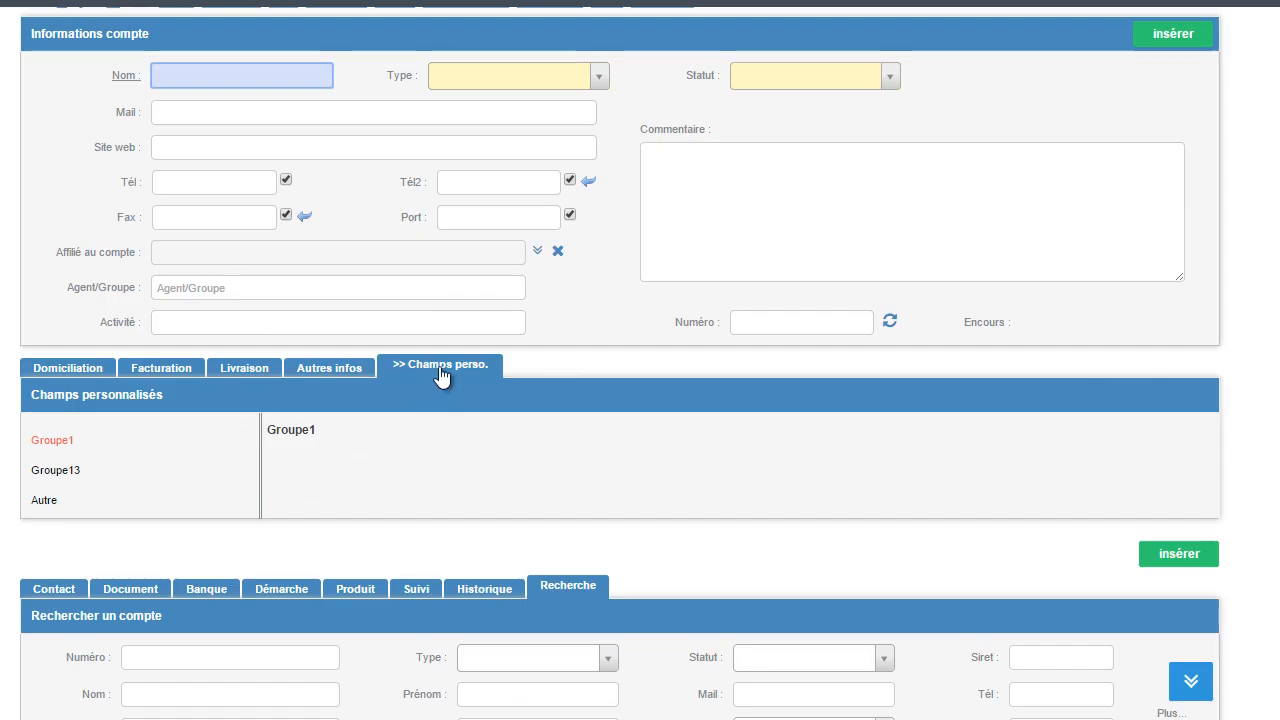
click(44, 500)
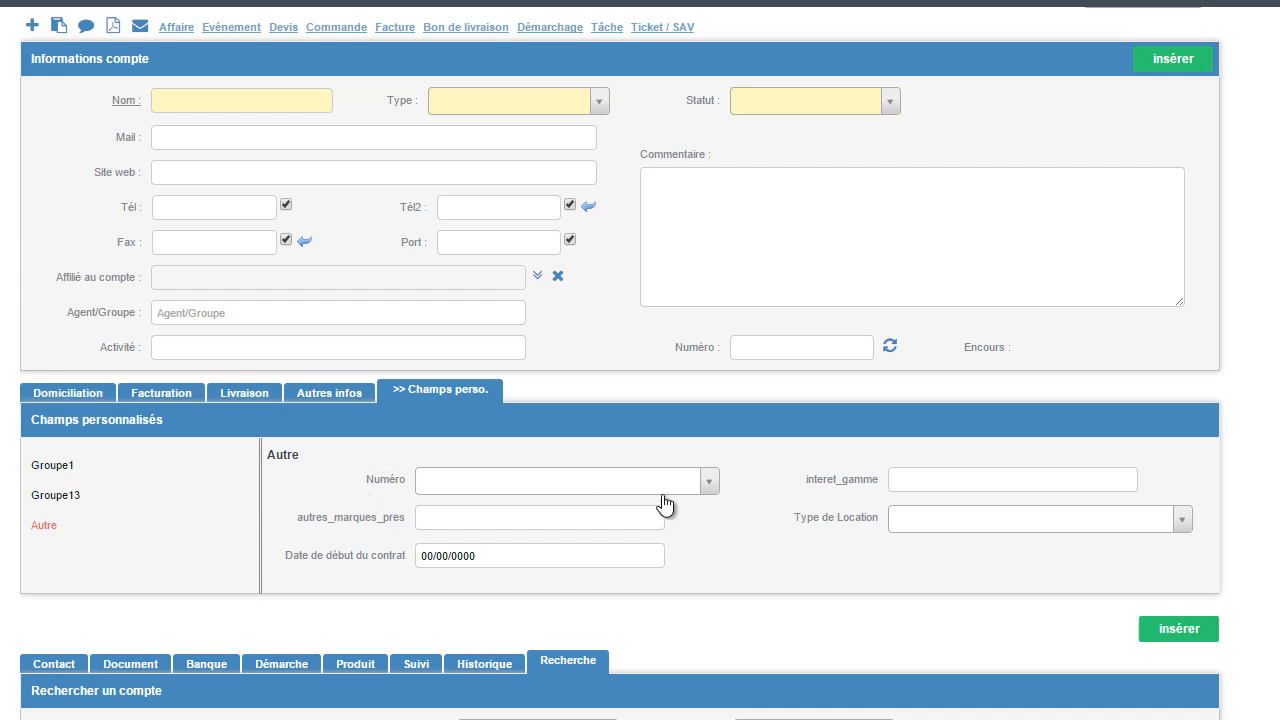
click(708, 482)
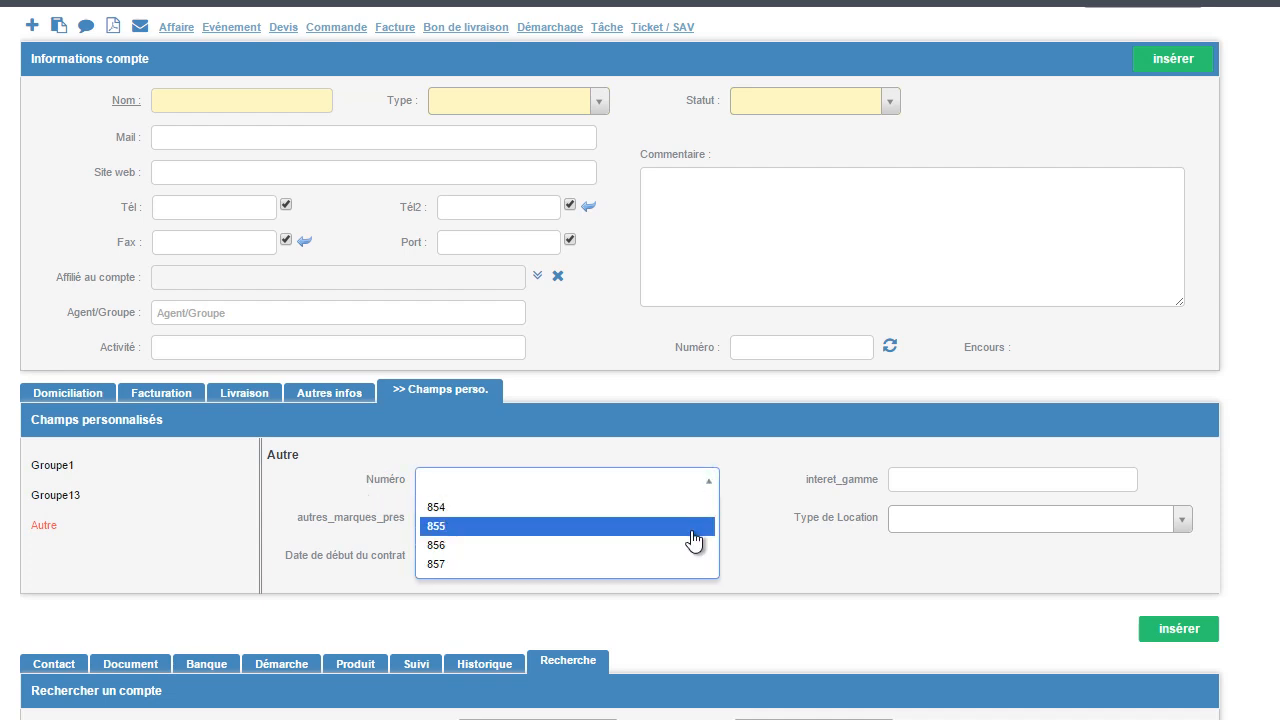
click(783, 561)
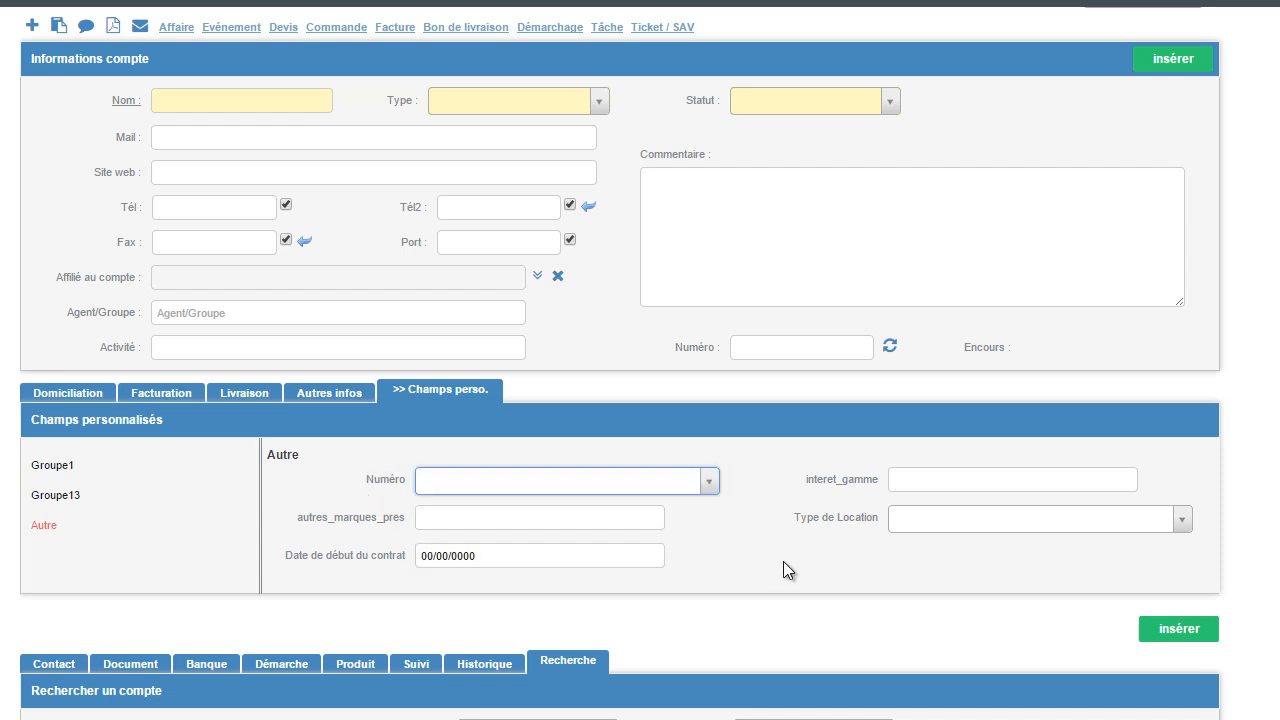
scroll(783, 561, up, 1)
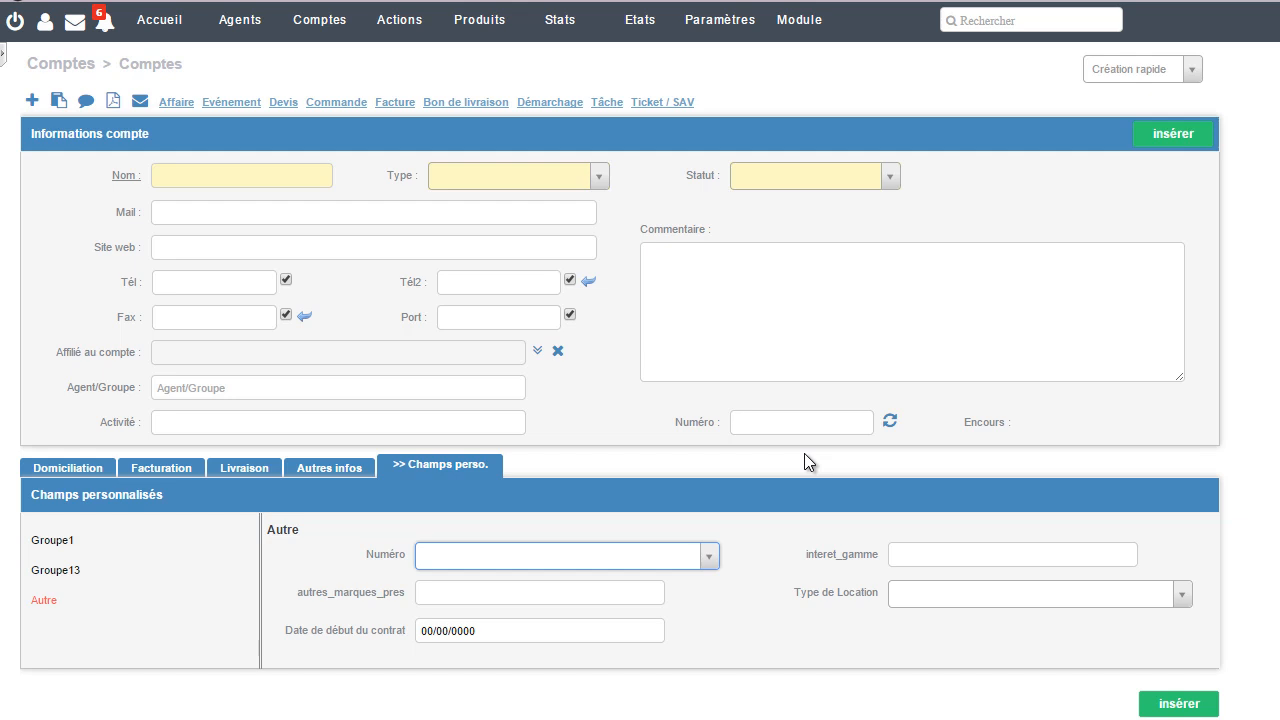
Step: Open Gestion des données in the general parameters
click(733, 22)
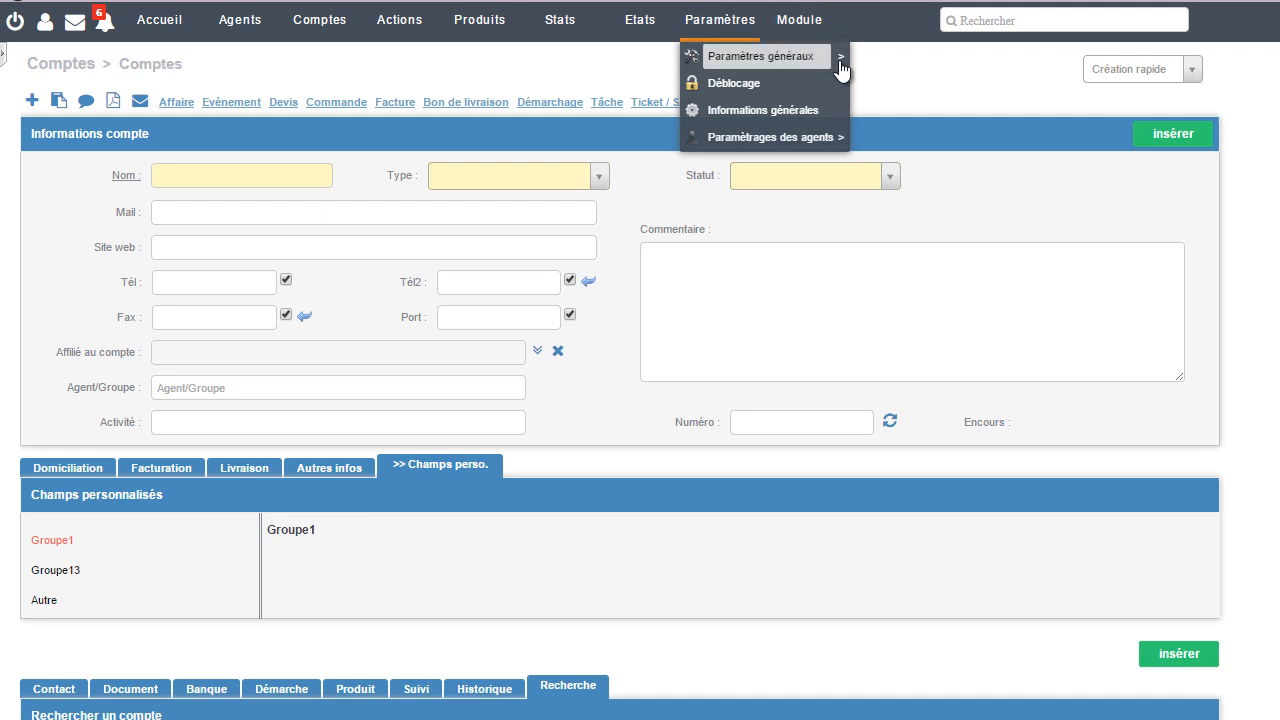
mouse_move(840, 62)
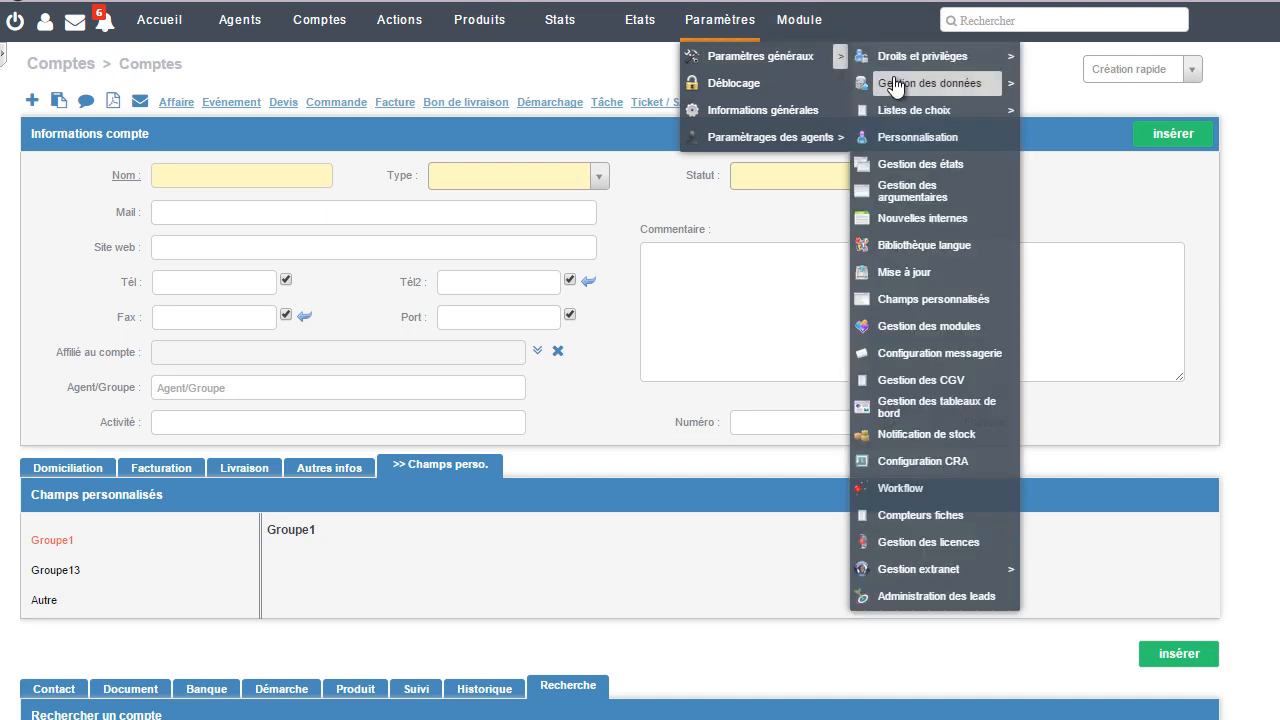
click(895, 84)
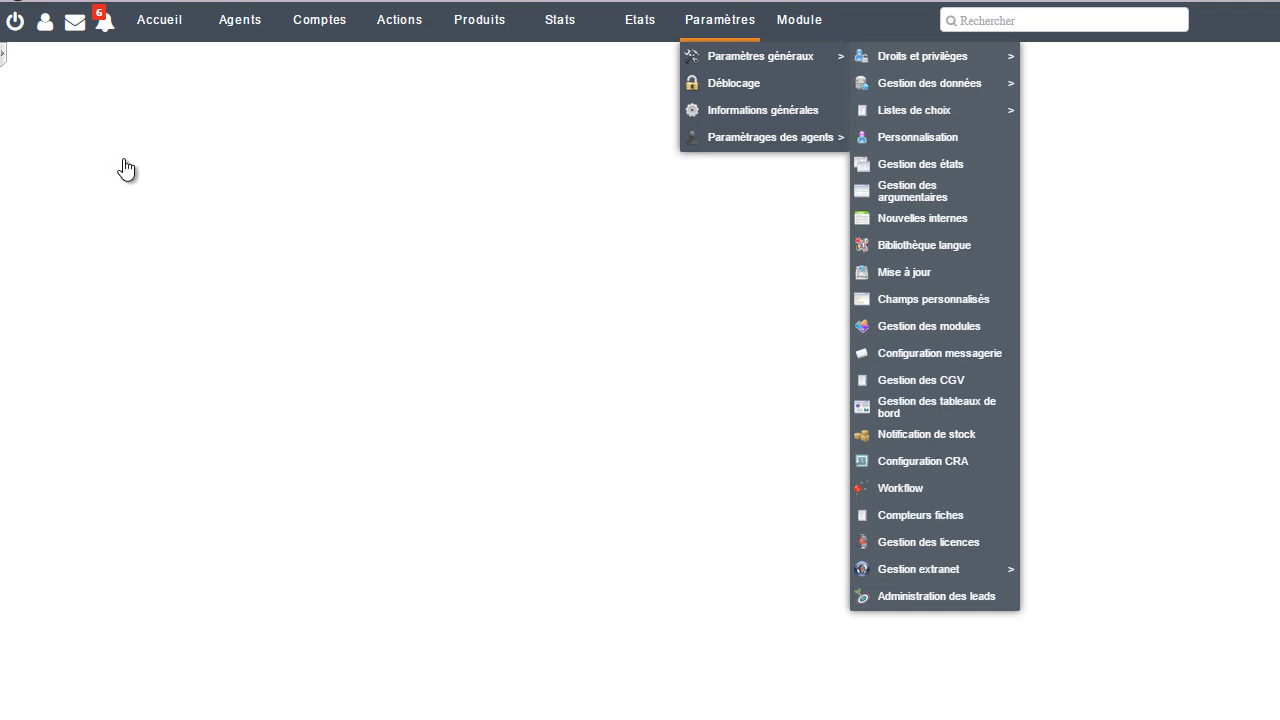